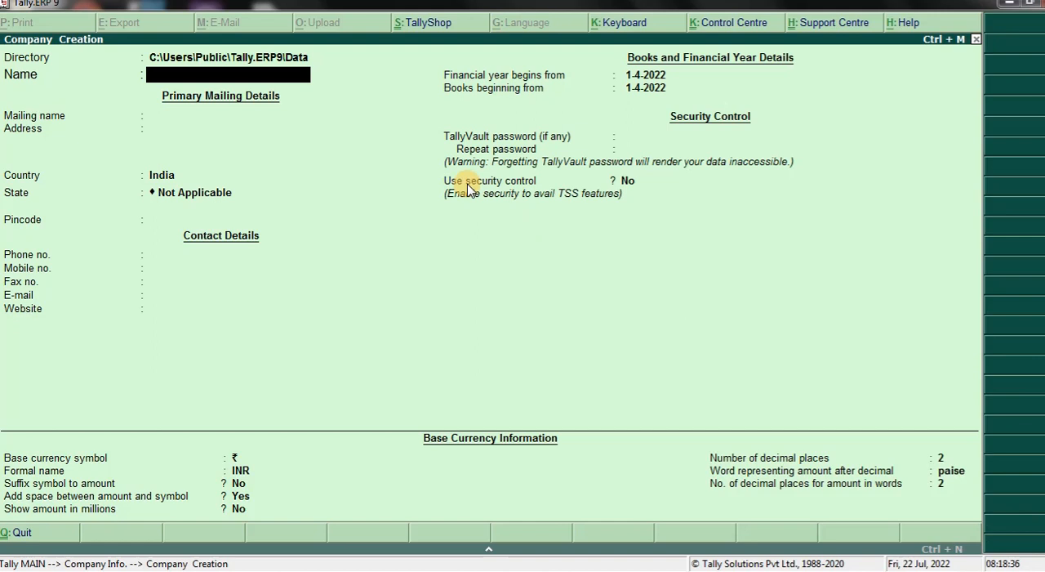
- Name the new company "For GST" and use the same mailing name
text(For GST)
click(468, 187)
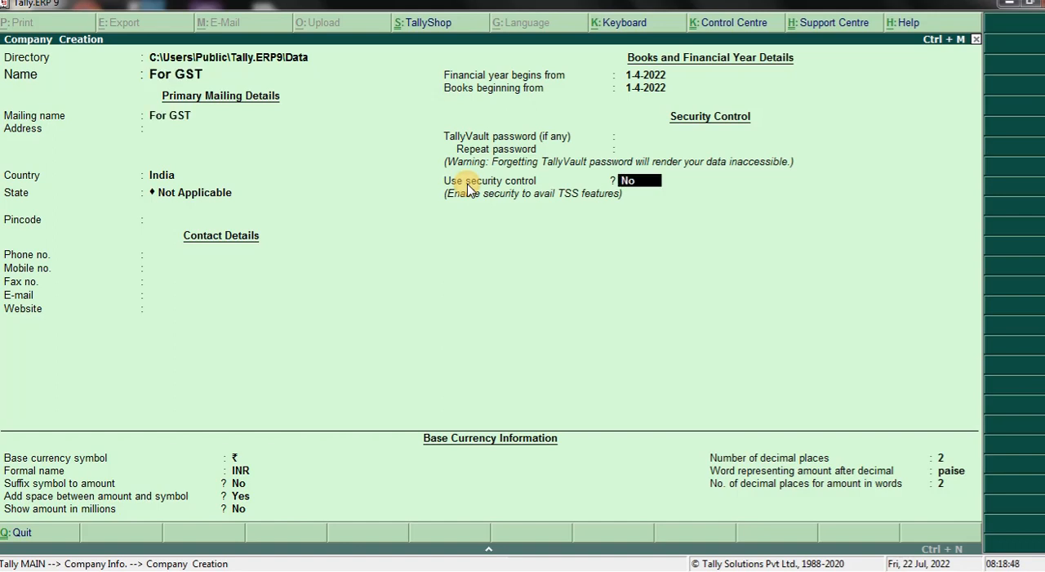
- Go back to the mailing details and set the company's state to Jharkhand, with the address left blank
key(BackSpace)
key(BackSpace)
key(BackSpace)
key(BackSpace)
key(BackSpace)
key(BackSpace)
key(BackSpace)
key(BackSpace)
key(BackSpace)
key(BackSpace)
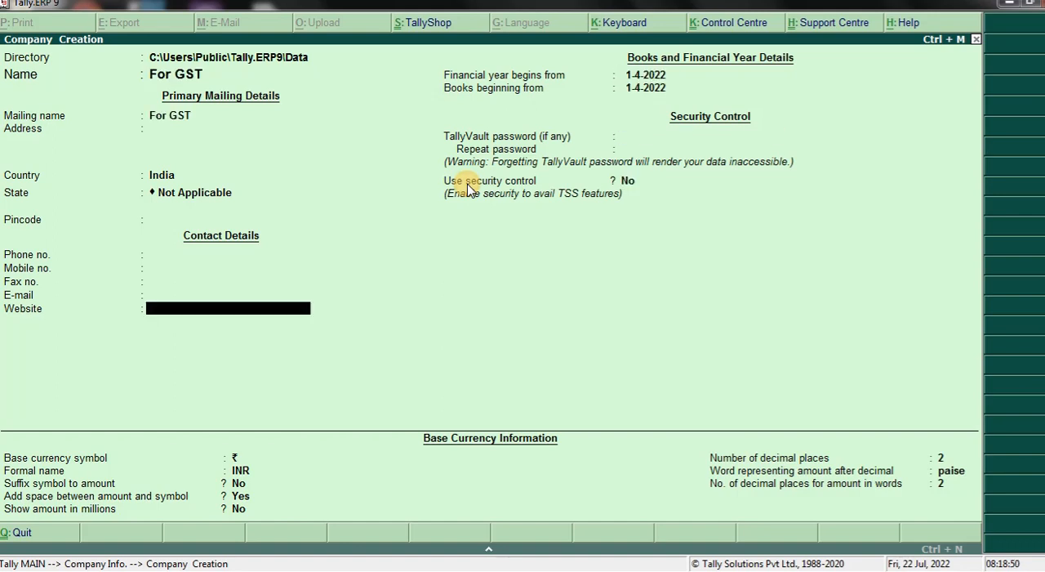
key(BackSpace)
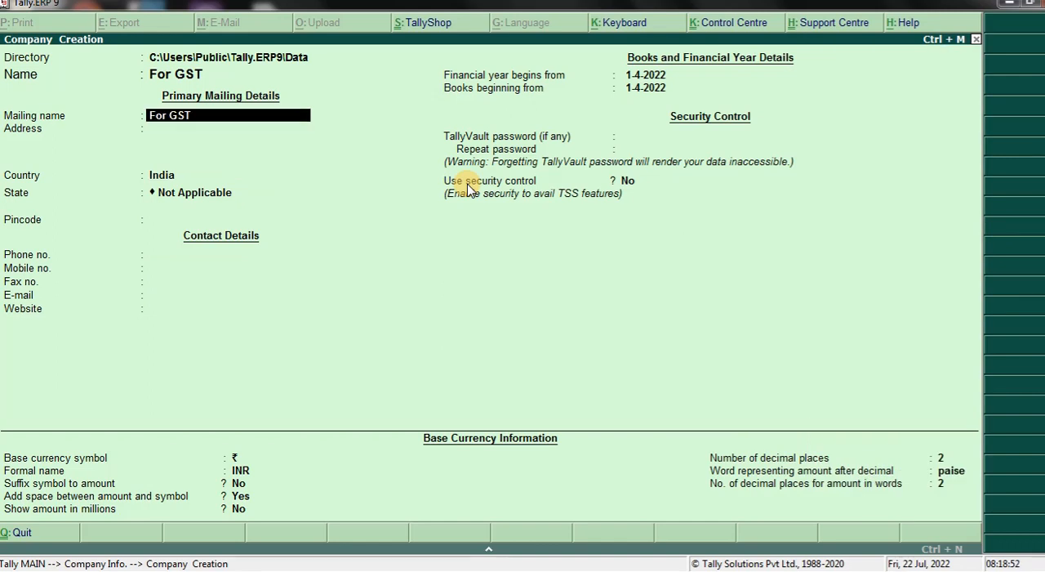
key(Return)
key(Return)
key(Return)
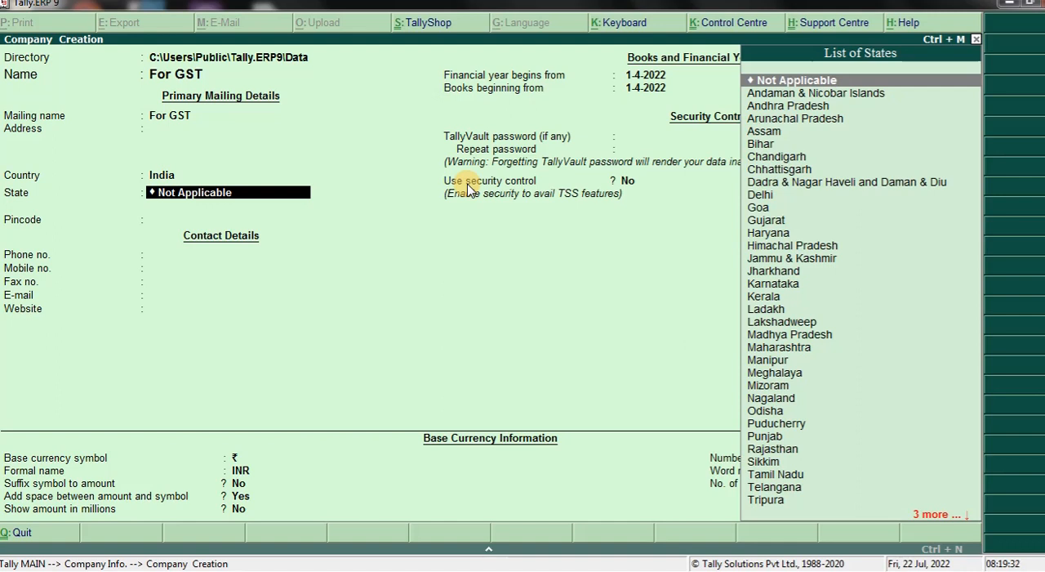
text(Jhar)
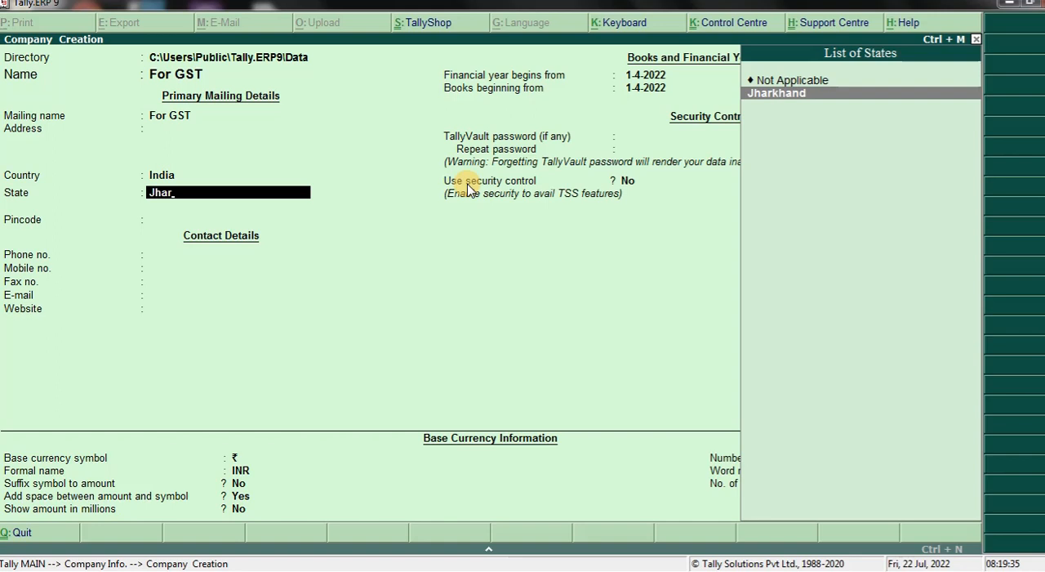
key(Return)
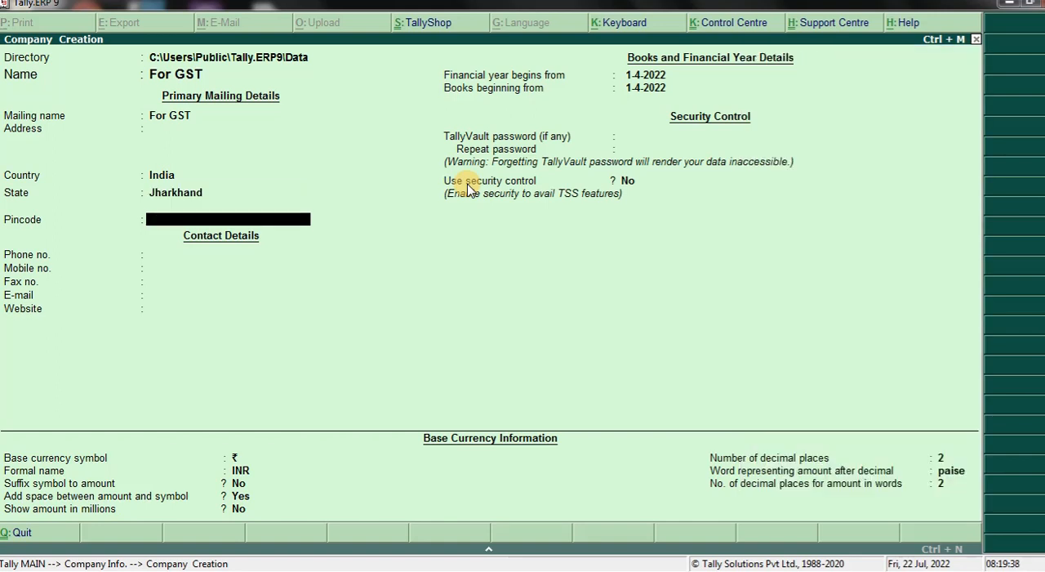
- Leave the pincode and contact details blank and save the new company
key(Return)
key(Return)
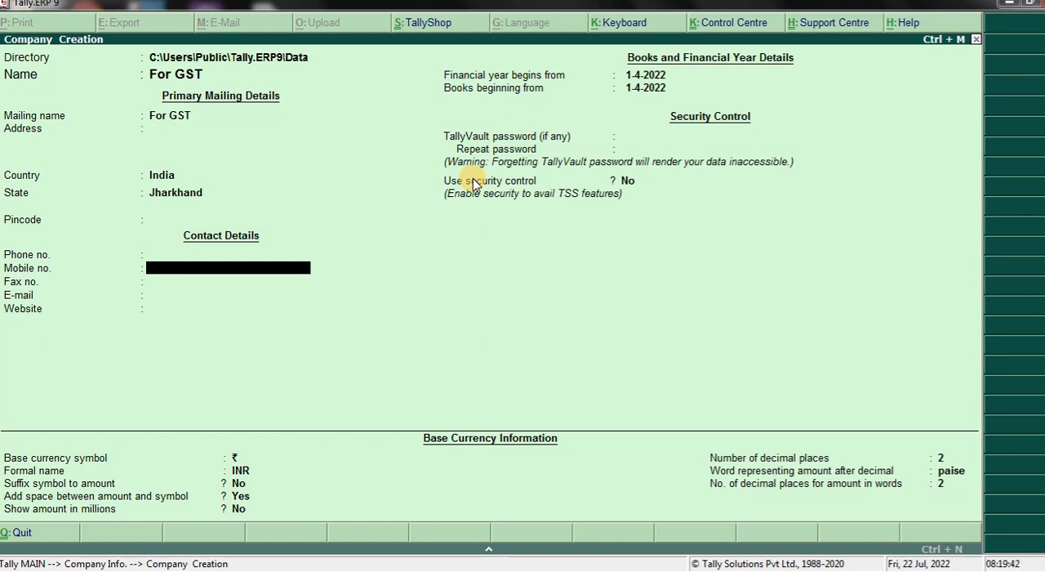
key(ctrl+a)
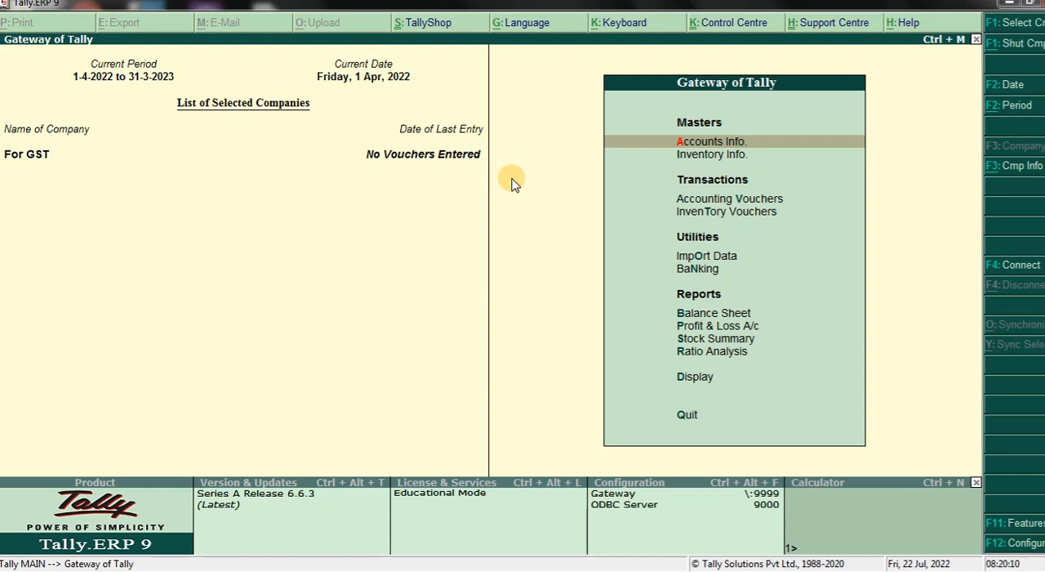
- Enable Goods and Services Tax in the company's statutory features and choose to set its GST details
key(F11)
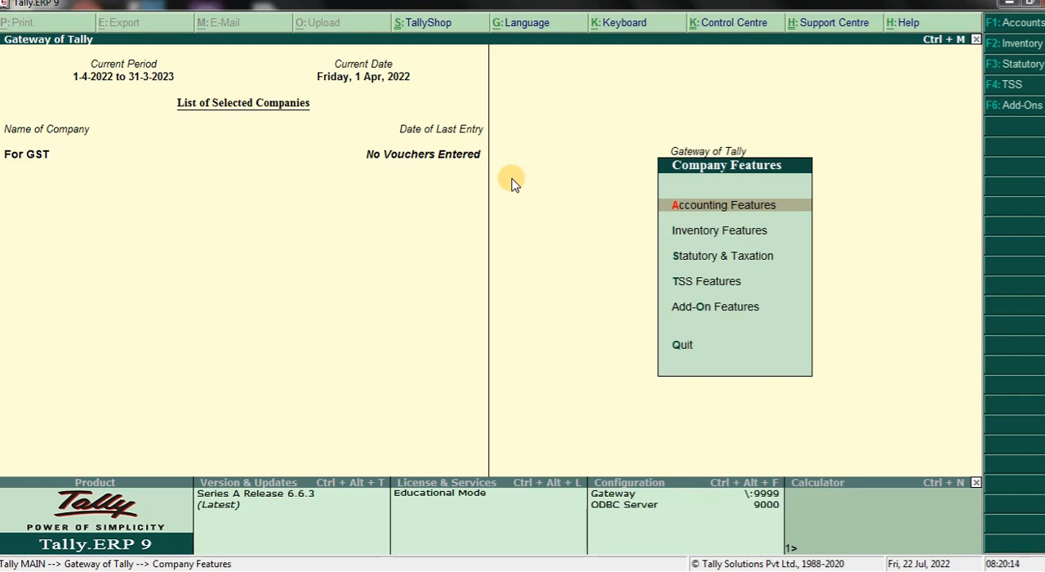
key(F3)
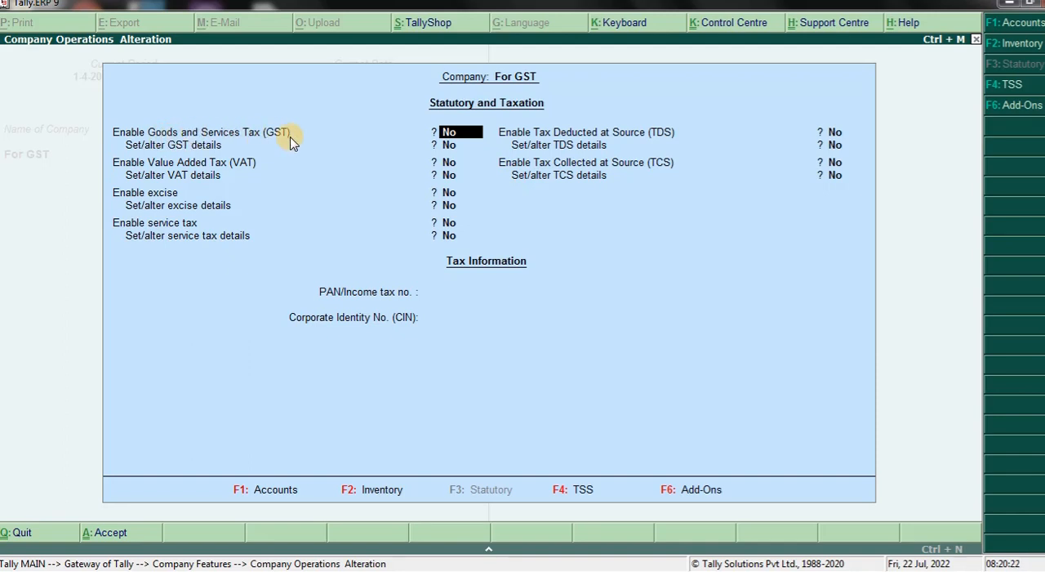
text(y)
key(Return)
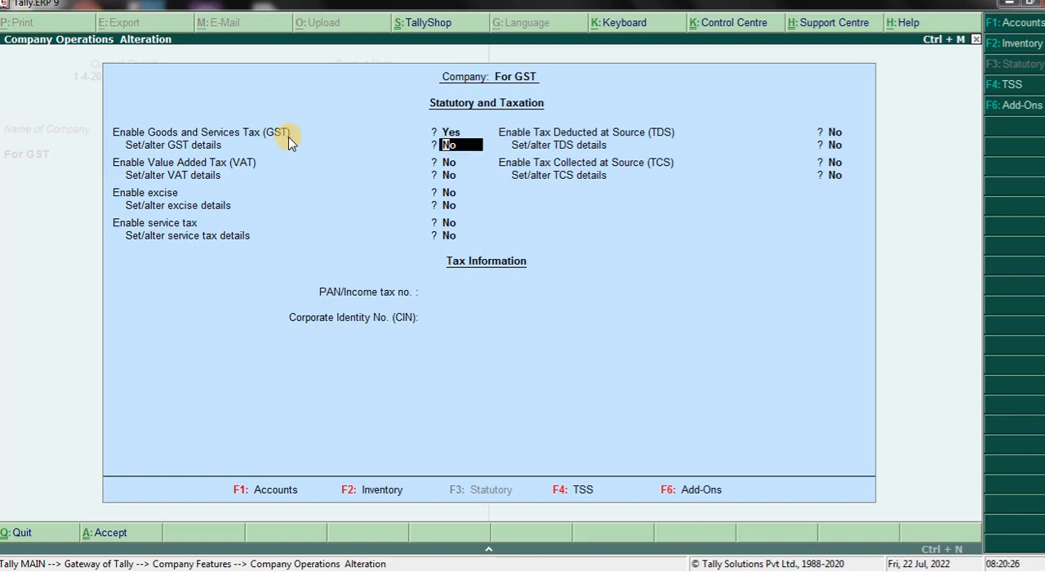
text(y)
key(Return)
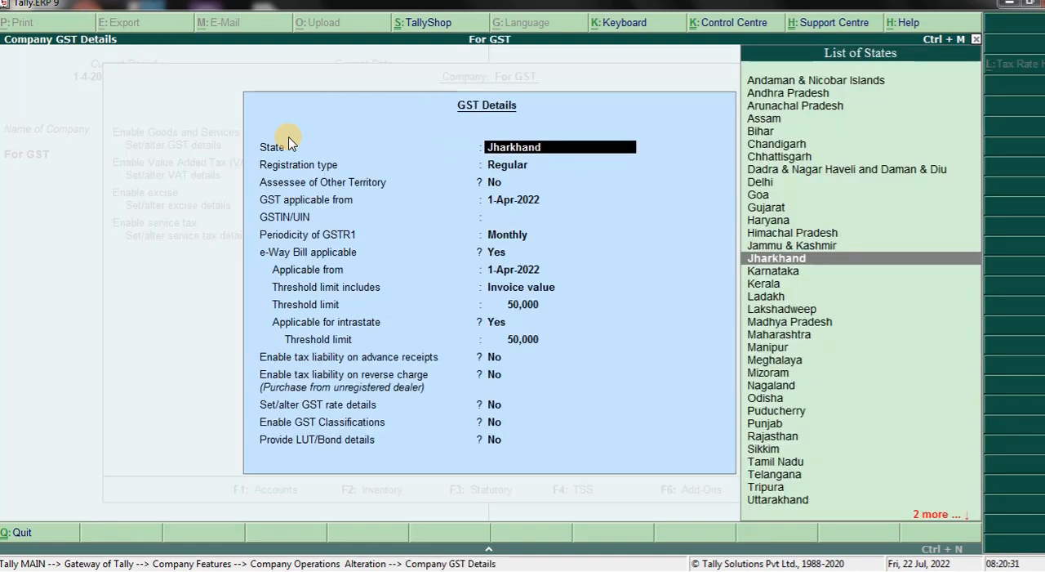
- Keep Jharkhand, Regular registration and 1-Apr-2022 in the GST details, and enter the company's GSTIN/UIN
key(Return)
key(Return)
key(Return)
key(Return)
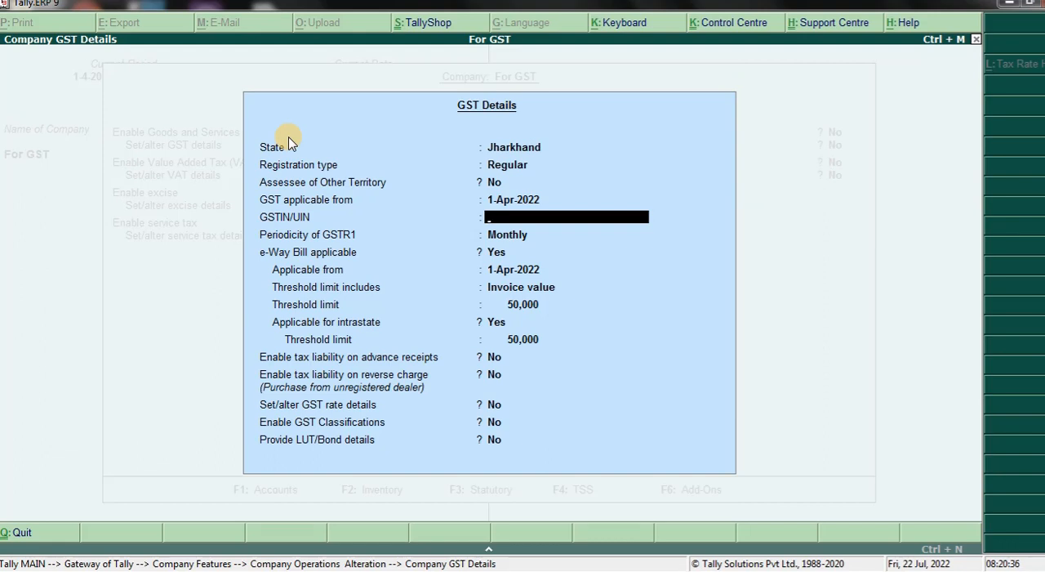
text(20)
text(ABCDE1254)
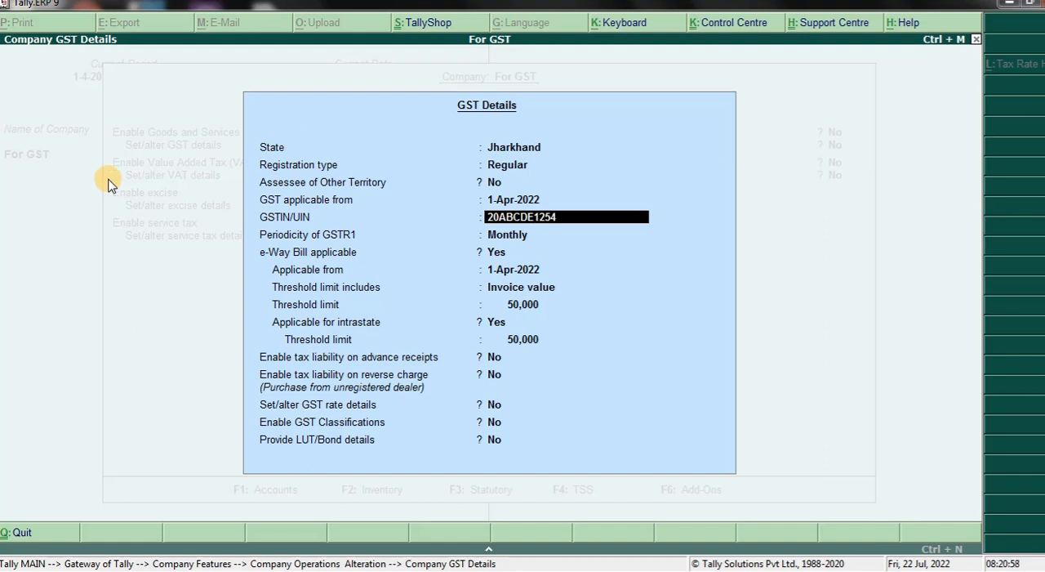
text(A1Z5)
key(Return)
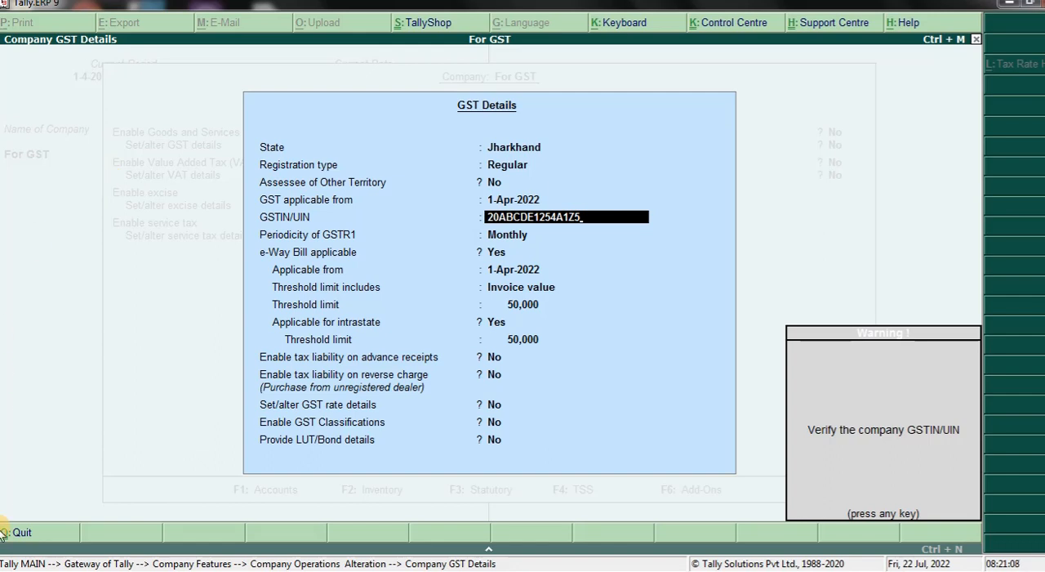
- Switch to a maximized Chrome window and search Google for "jharkhand seller gst number"
click(261, 569)
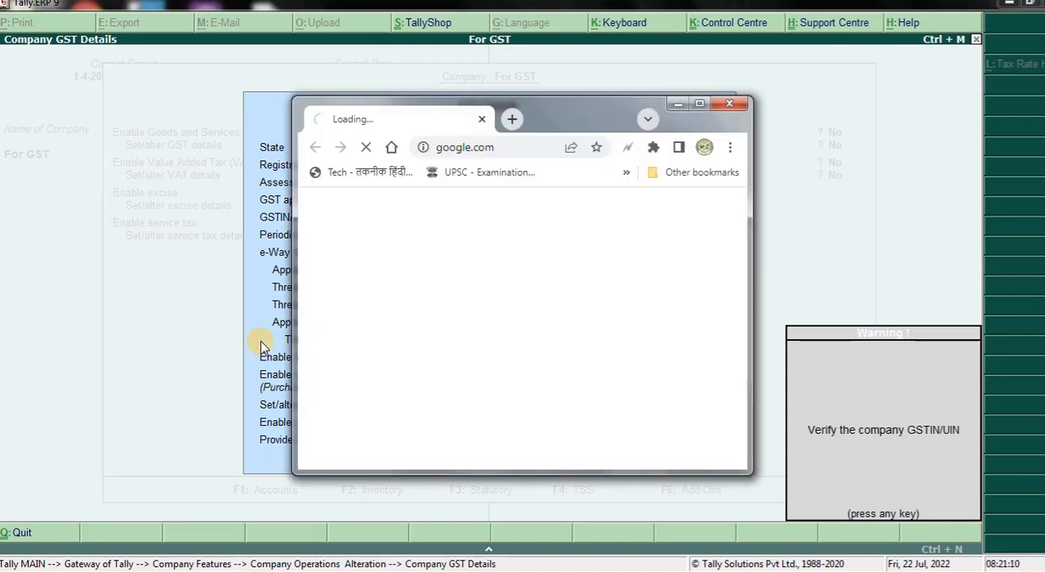
click(698, 106)
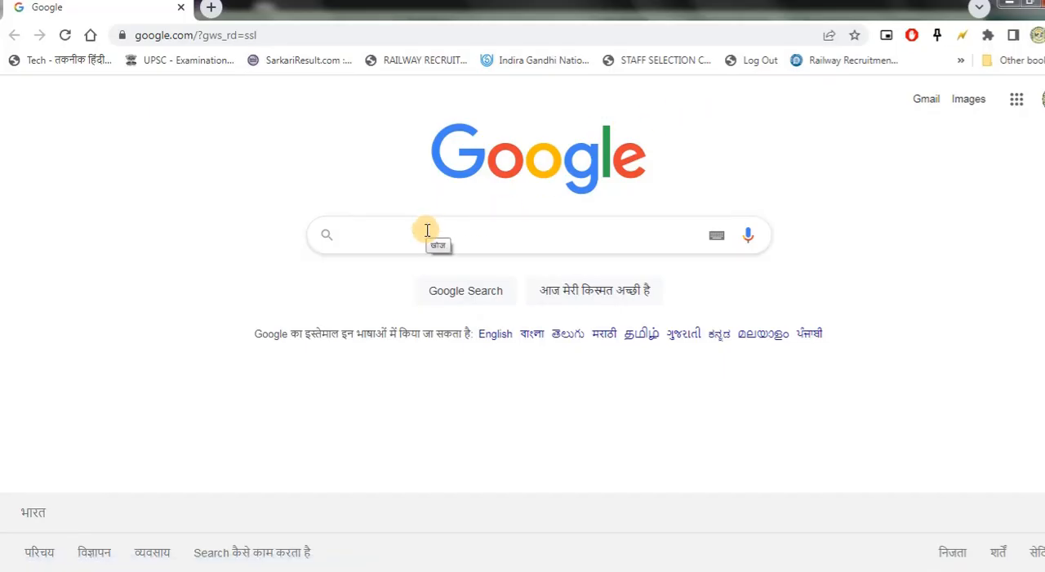
text(jhar)
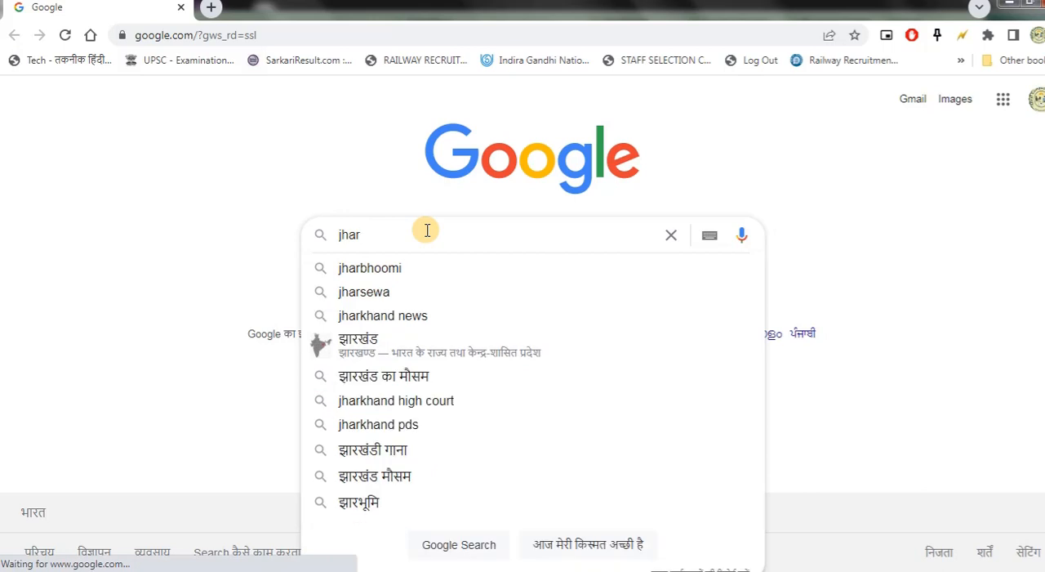
text(khand)
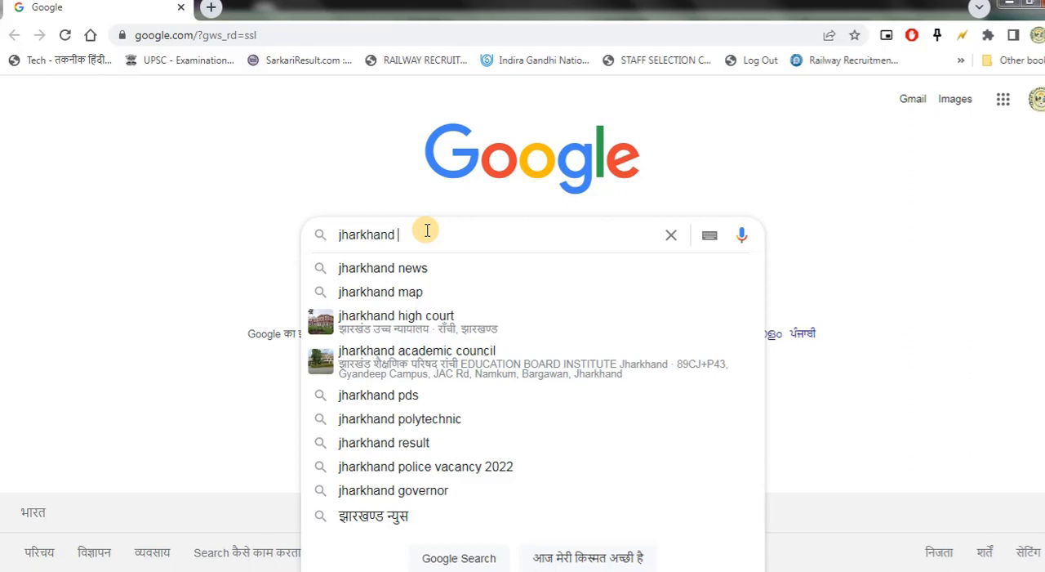
text(se)
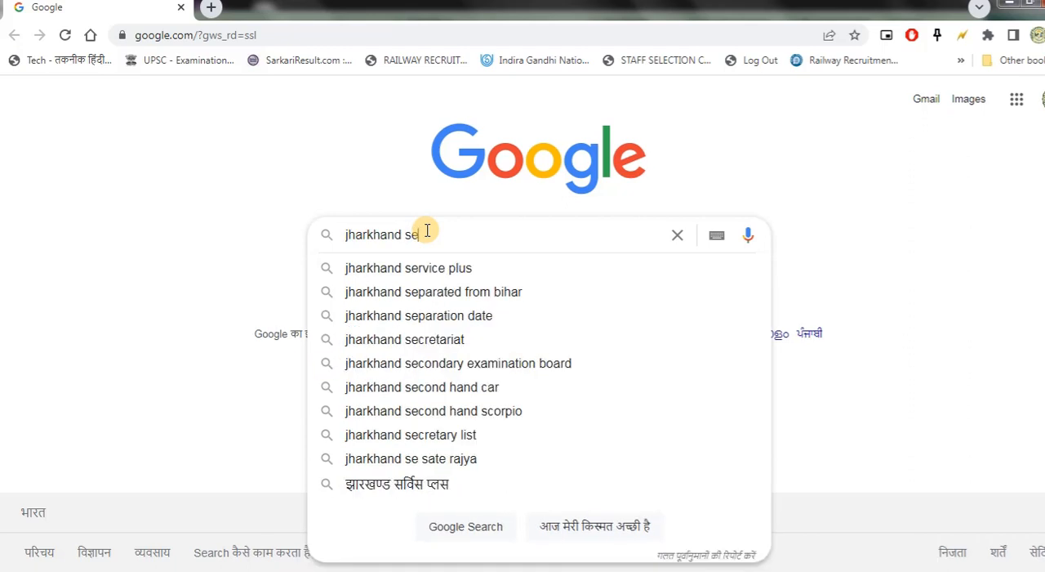
text(ller )
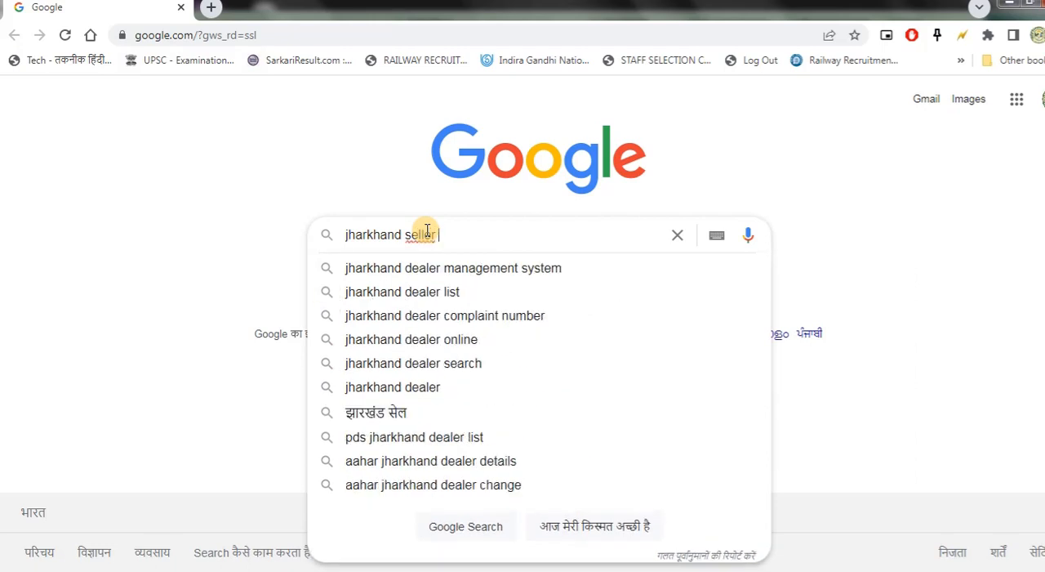
text(gs)
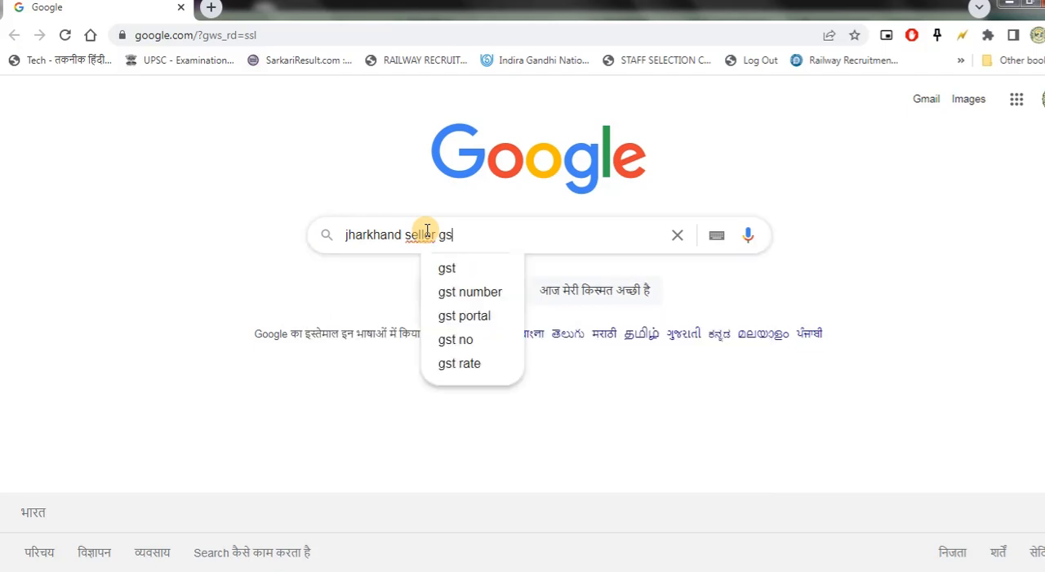
text(t)
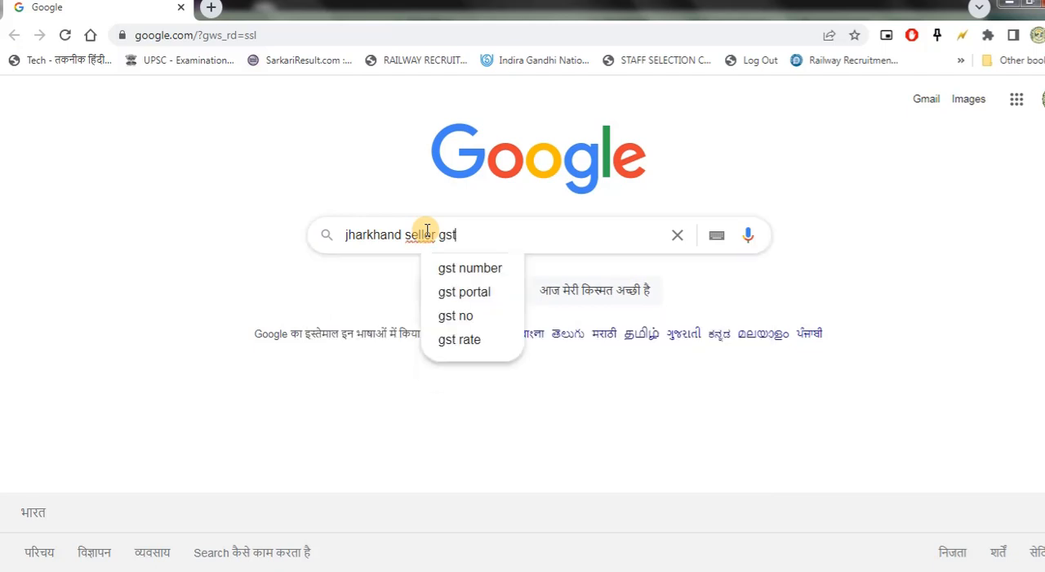
click(493, 268)
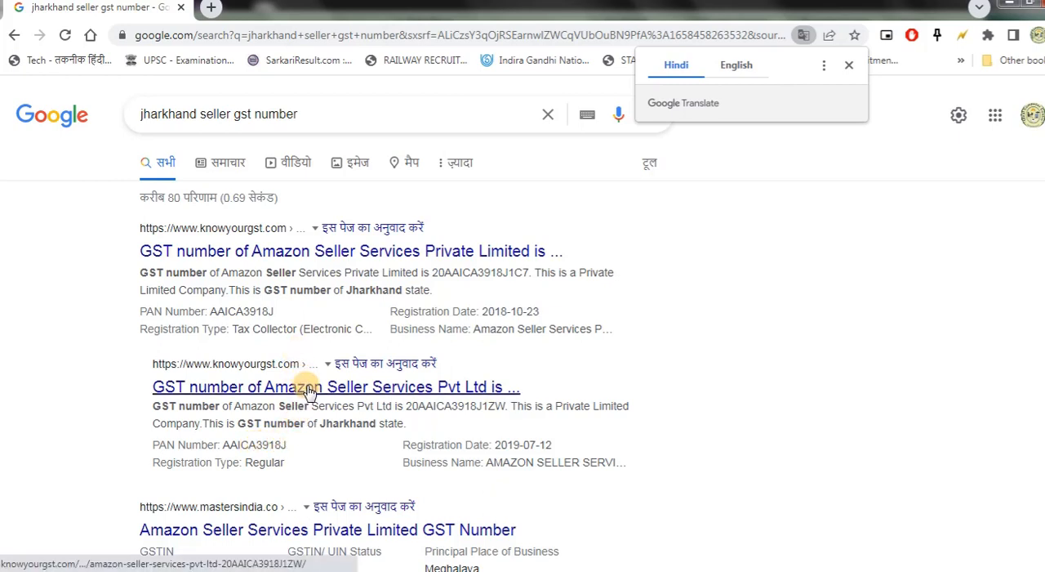
- Open the GST Portal result and the GSTSearch.In Jharkhand GSTIN/UIN search result in separate new tabs
scroll(308, 391, down, 3)
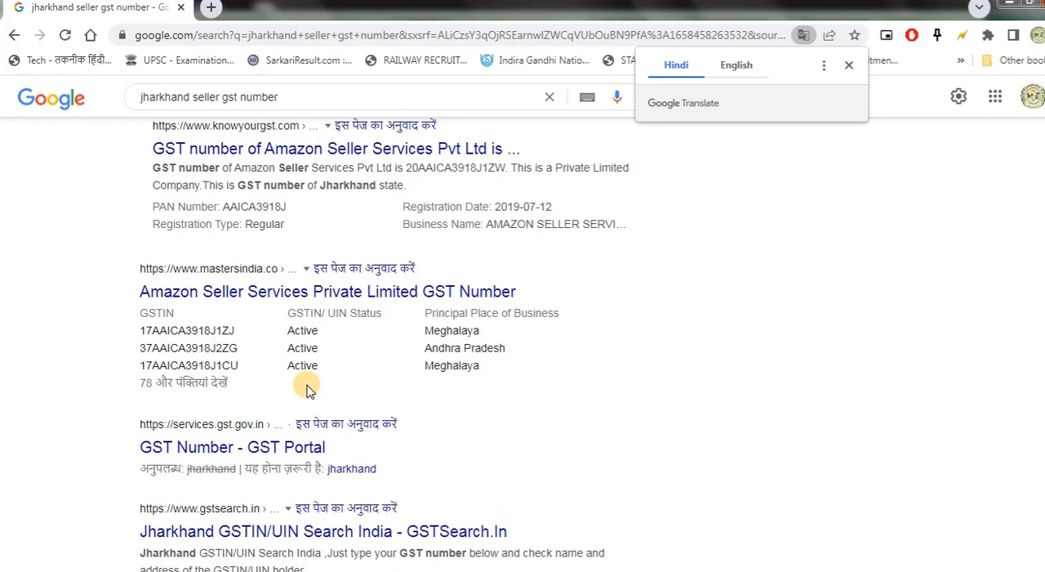
right_click(300, 447)
click(369, 265)
scroll(368, 266, down, 2)
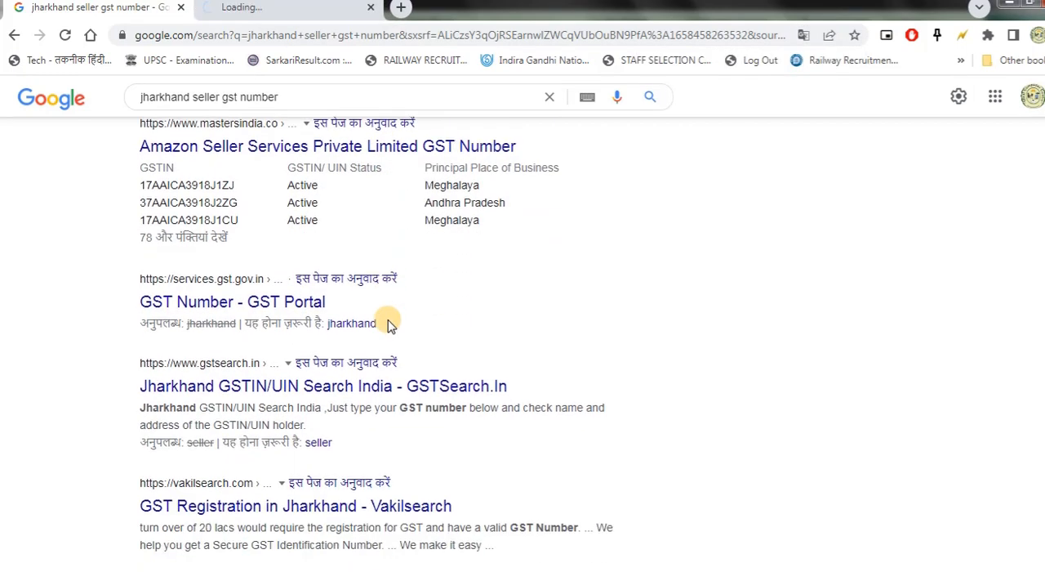
right_click(381, 371)
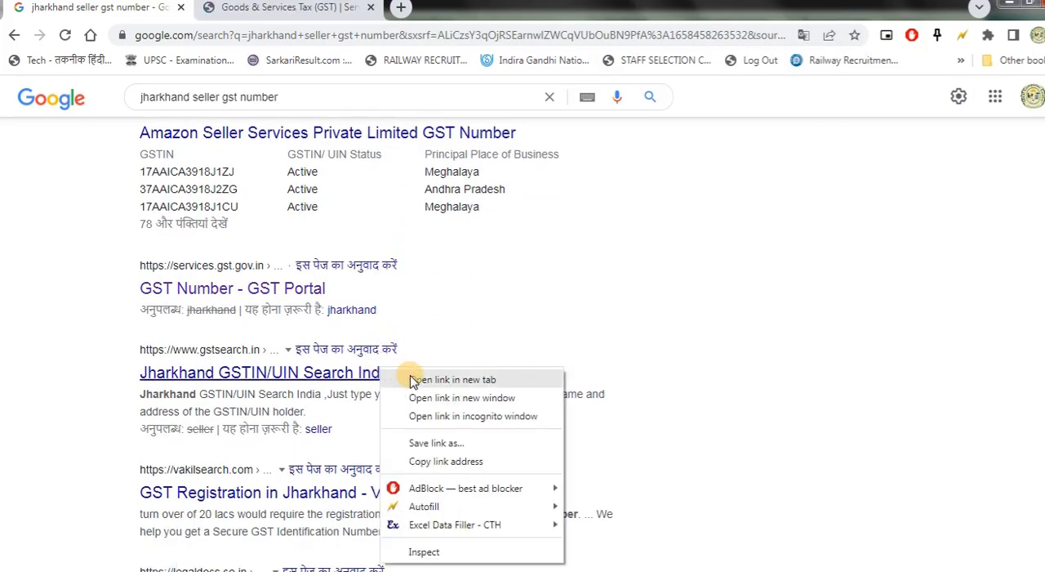
click(410, 379)
- View the GST Portal's taxpayer search page, and examine the GSTIN format diagram on the GSTSearch.in page
click(339, 9)
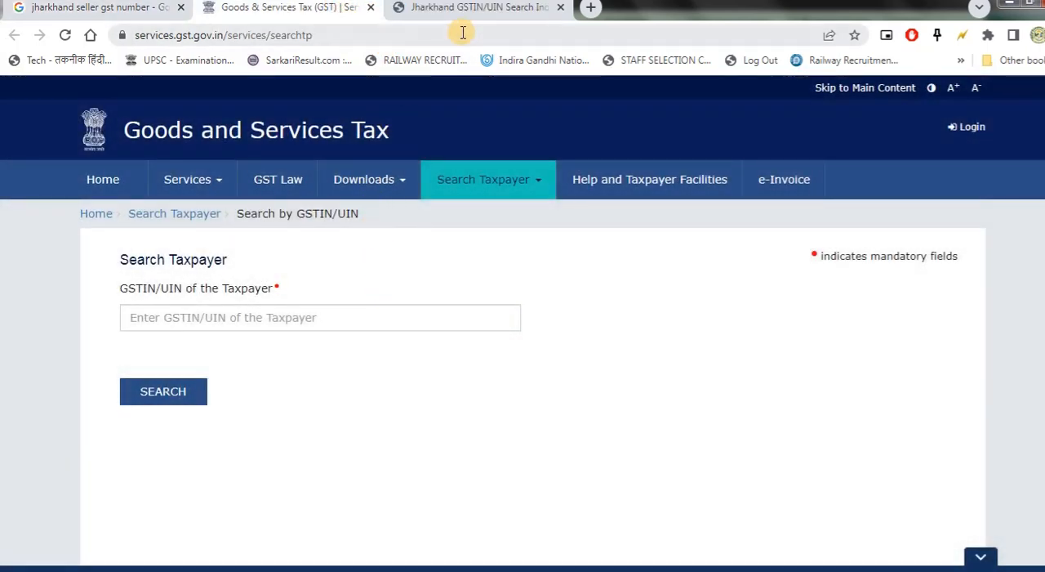
click(479, 8)
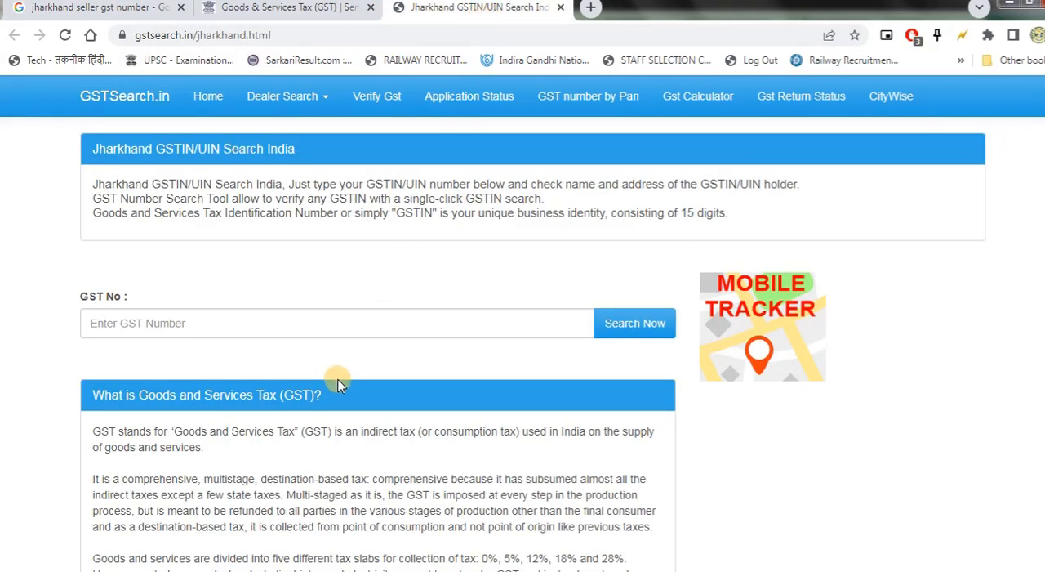
scroll(341, 362, down, 5)
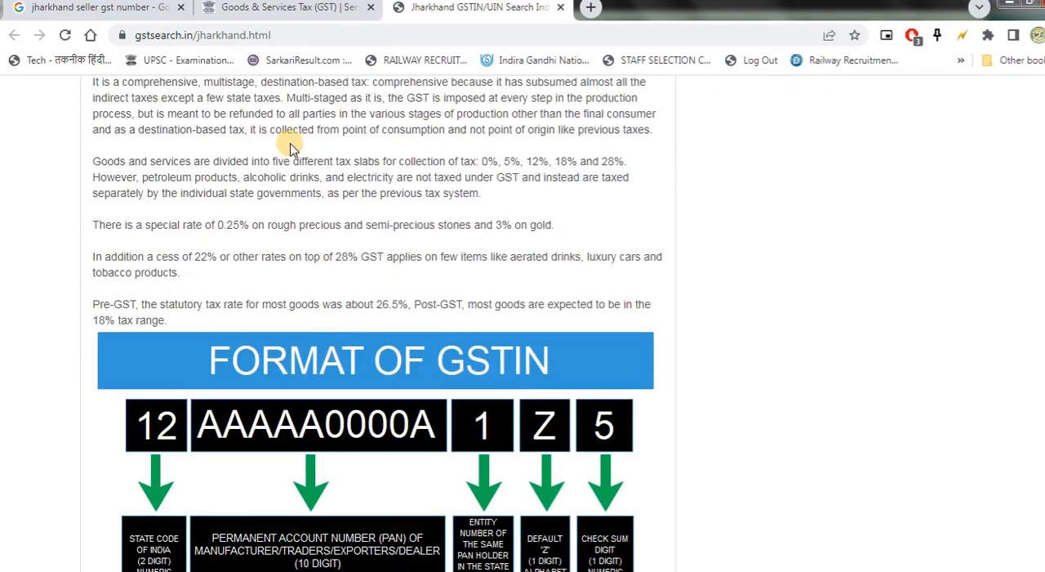
scroll(345, 249, down, 1)
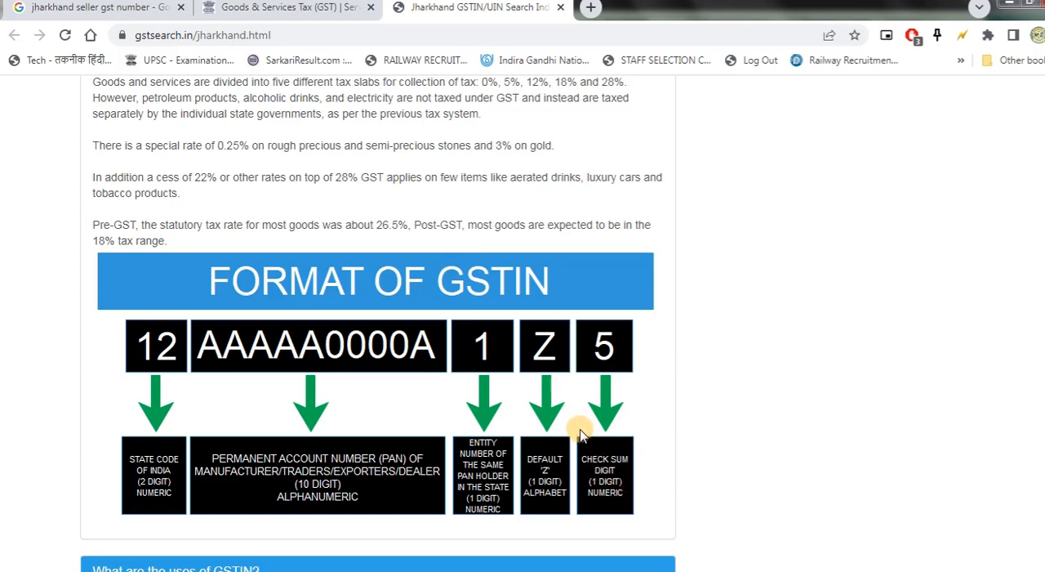
scroll(442, 387, down, 2)
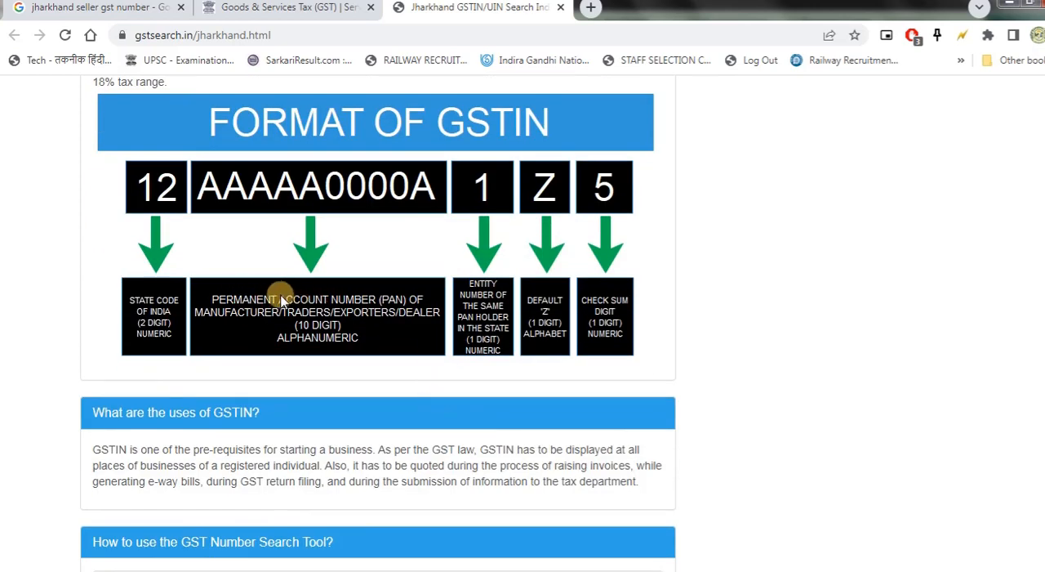
scroll(343, 306, up, 1)
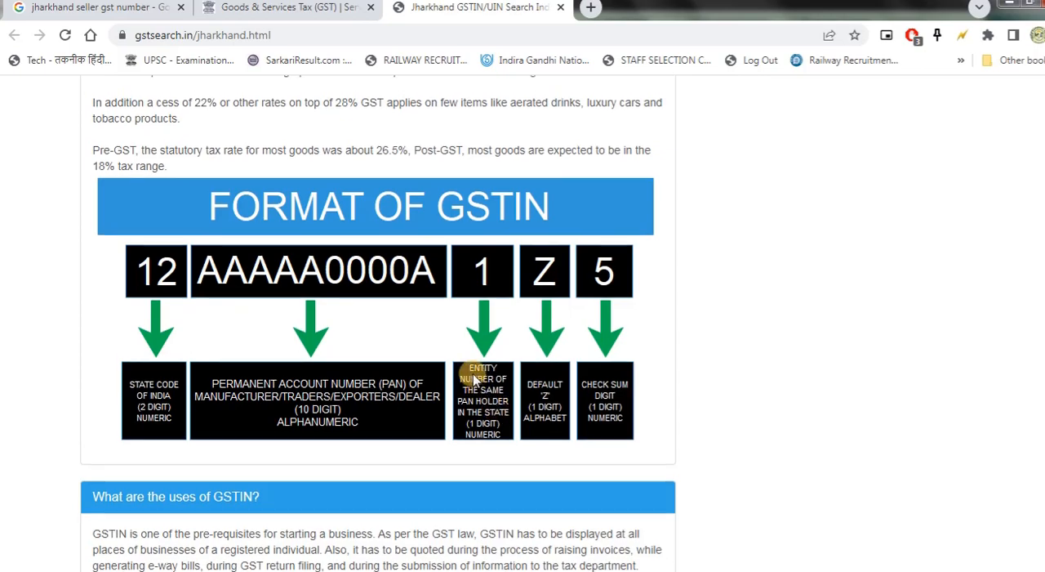
scroll(449, 261, up, 3)
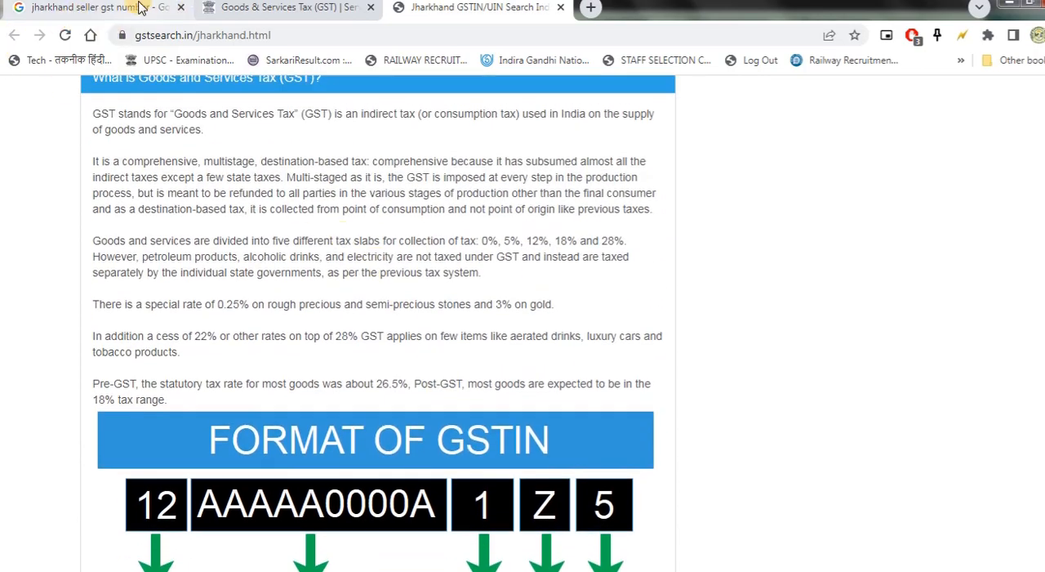
- Return to the Google results, look through them, and search for "jharkhand gas cylinder gst number" instead
click(110, 10)
scroll(354, 488, down, 1)
scroll(354, 487, down, 3)
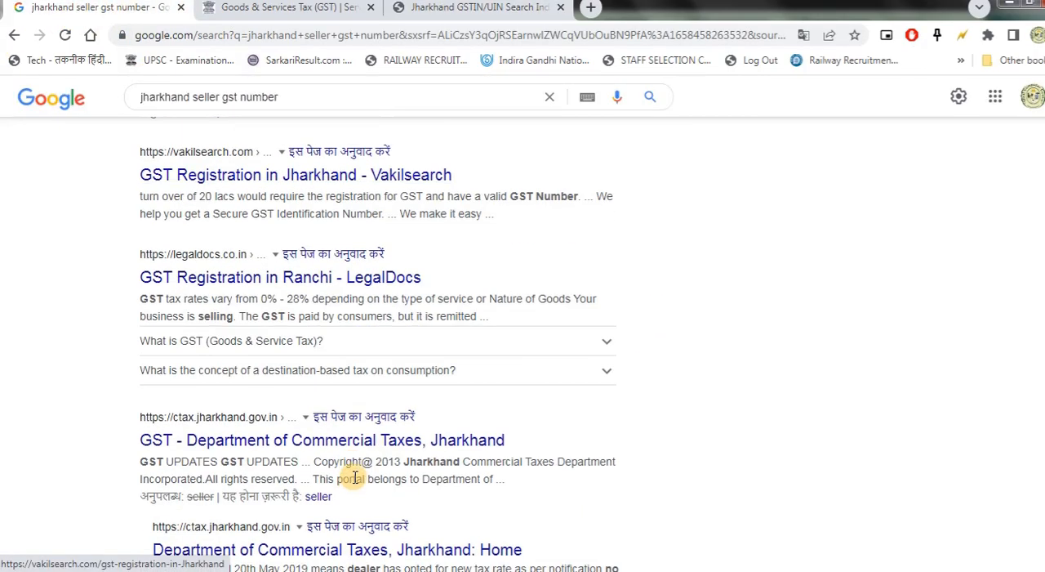
scroll(286, 167, up, 3)
scroll(282, 151, up, 5)
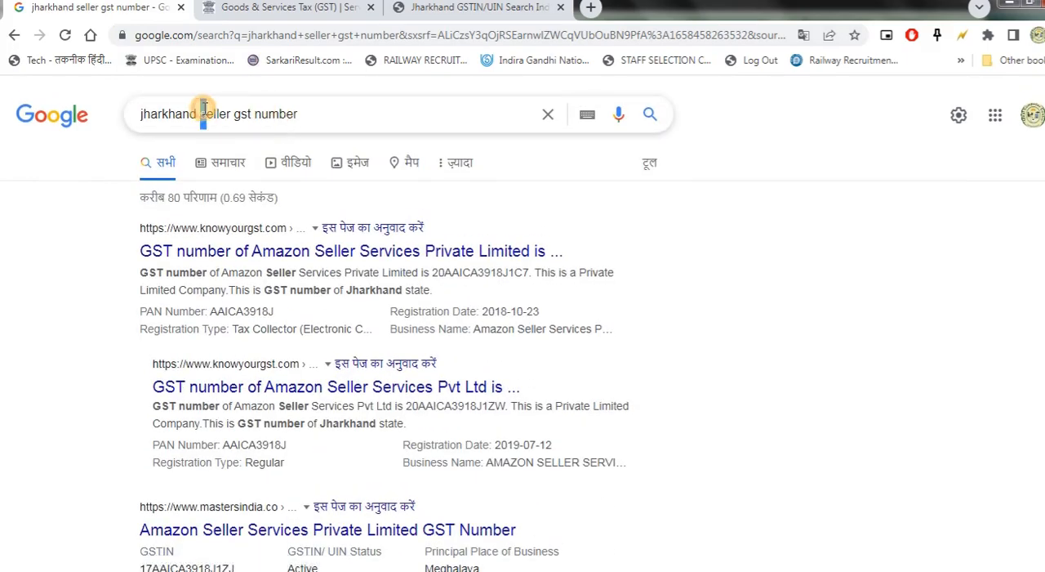
drag(202, 113, 397, 117)
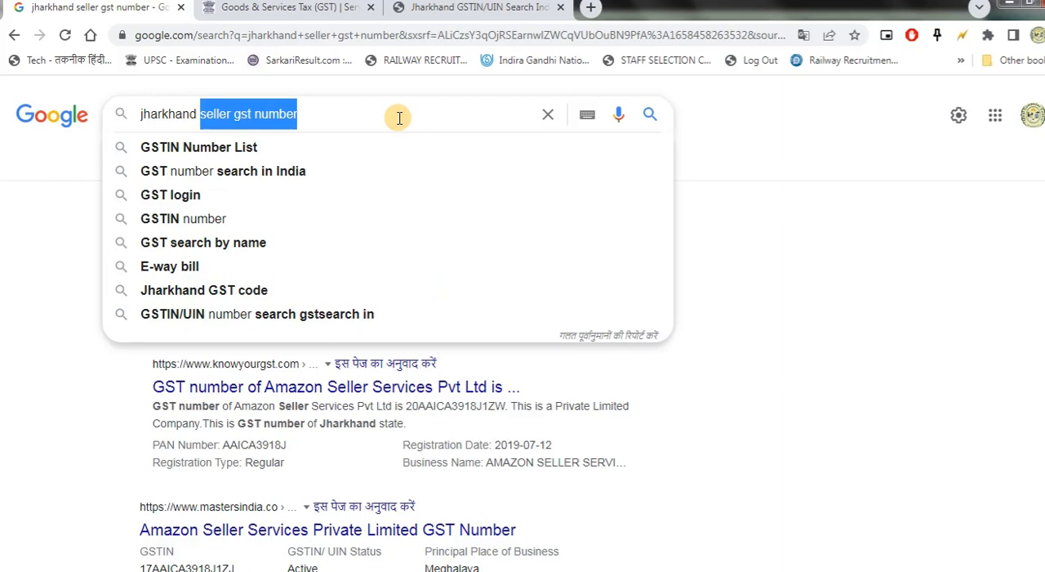
text(gas c)
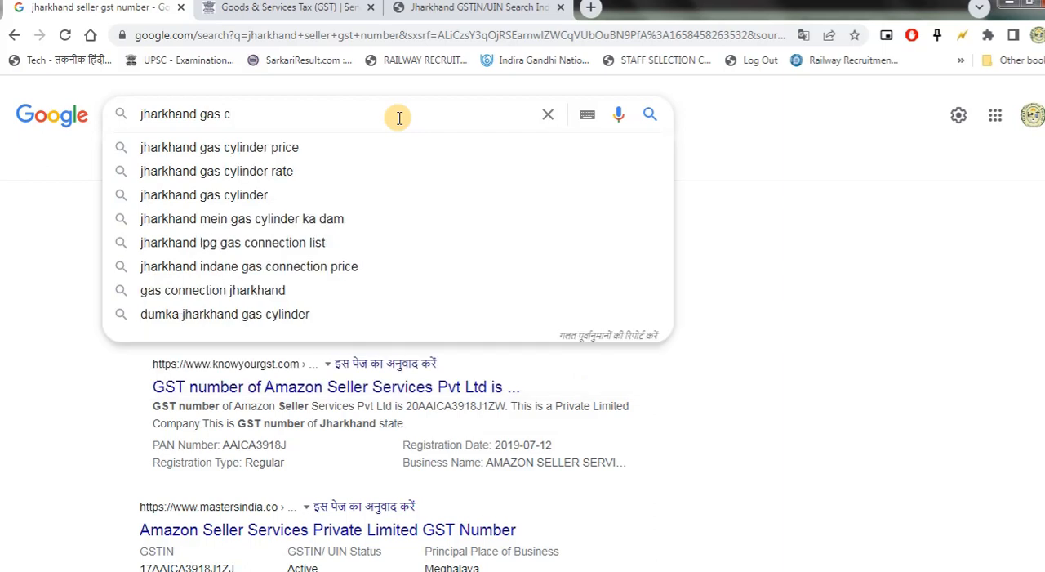
text(y)
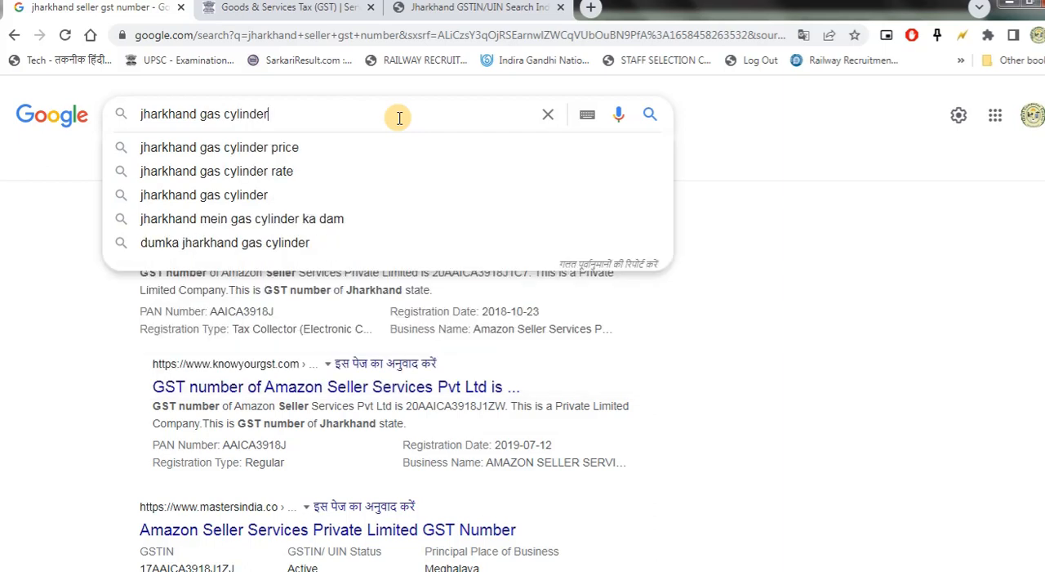
text(linder gs)
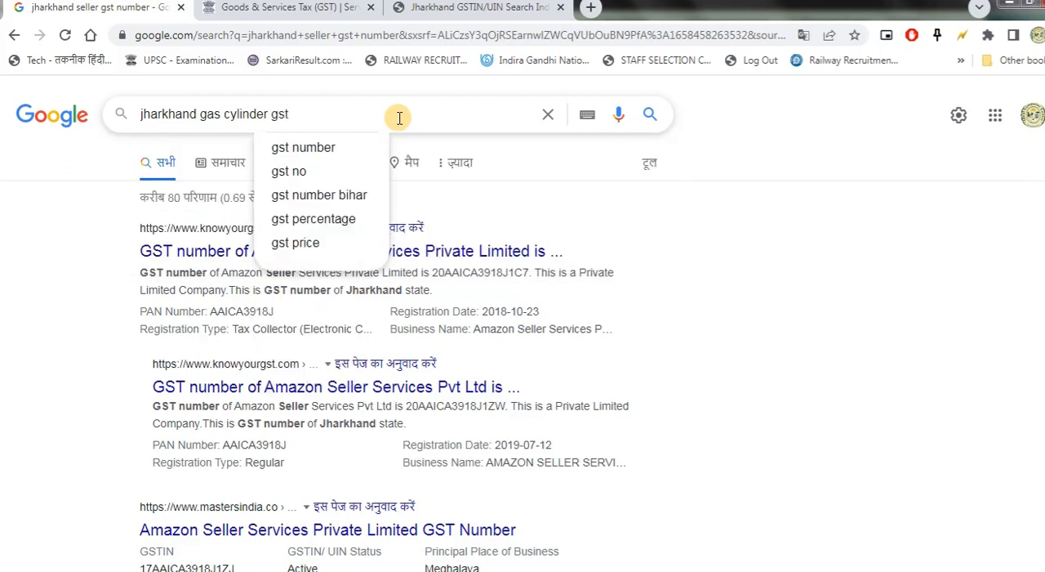
text(t)
click(295, 147)
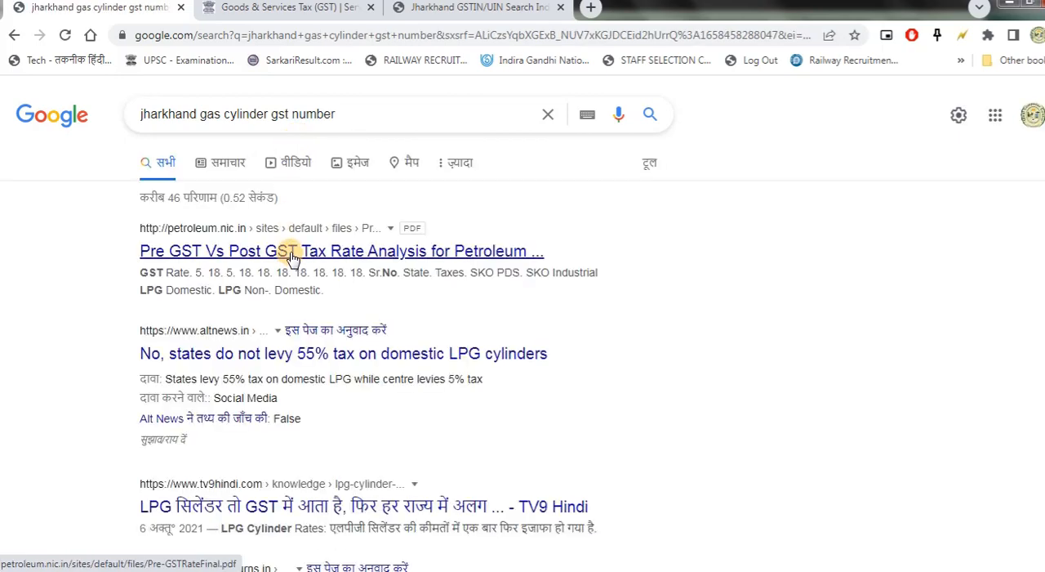
- Open the petroleum.nic.in Pre GST Vs Post GST Tax Rate Analysis PDF in a new tab and look through its state tables
right_click(292, 256)
click(314, 264)
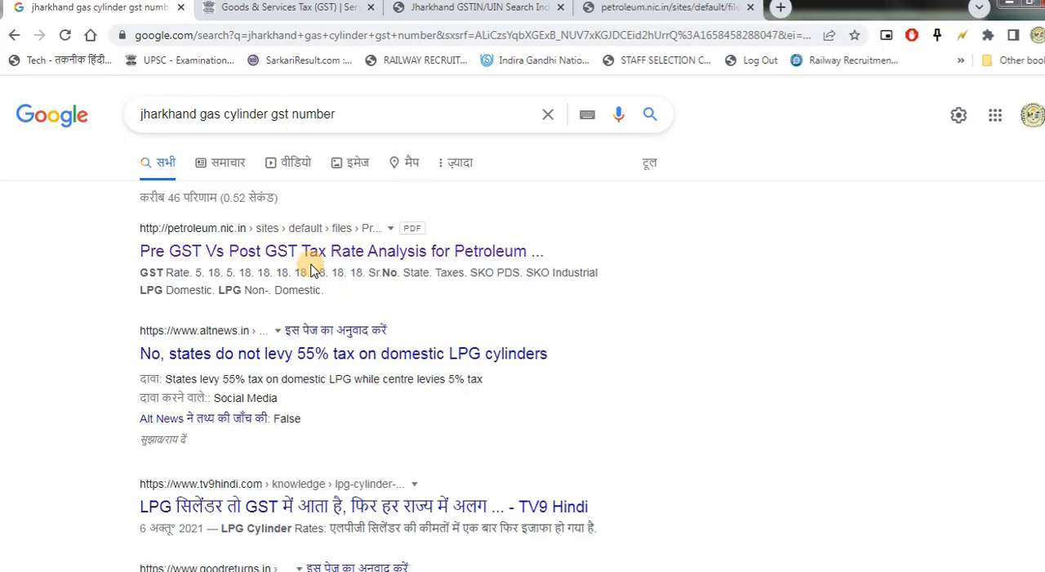
scroll(294, 352, down, 1)
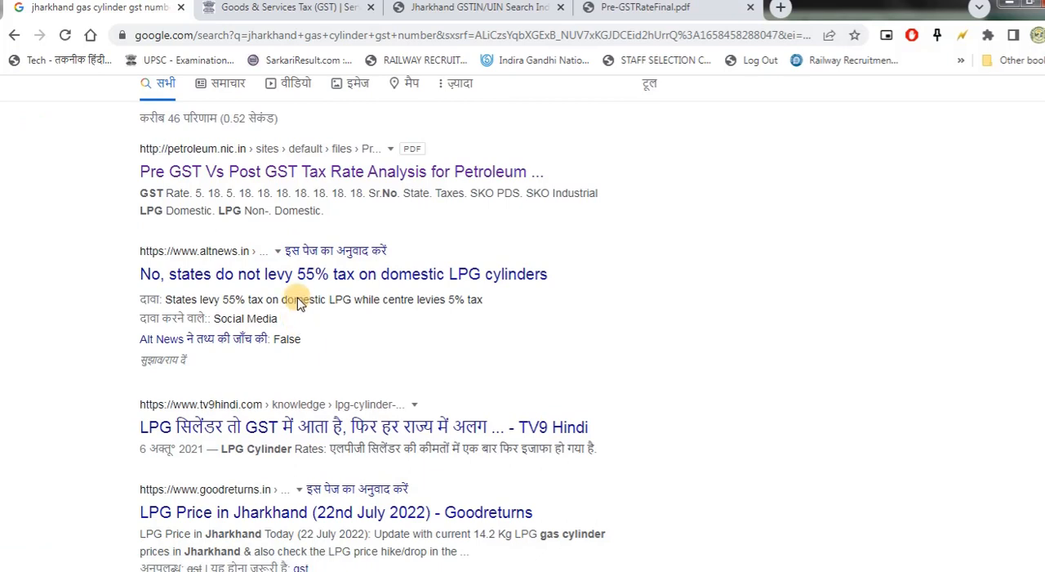
click(635, 13)
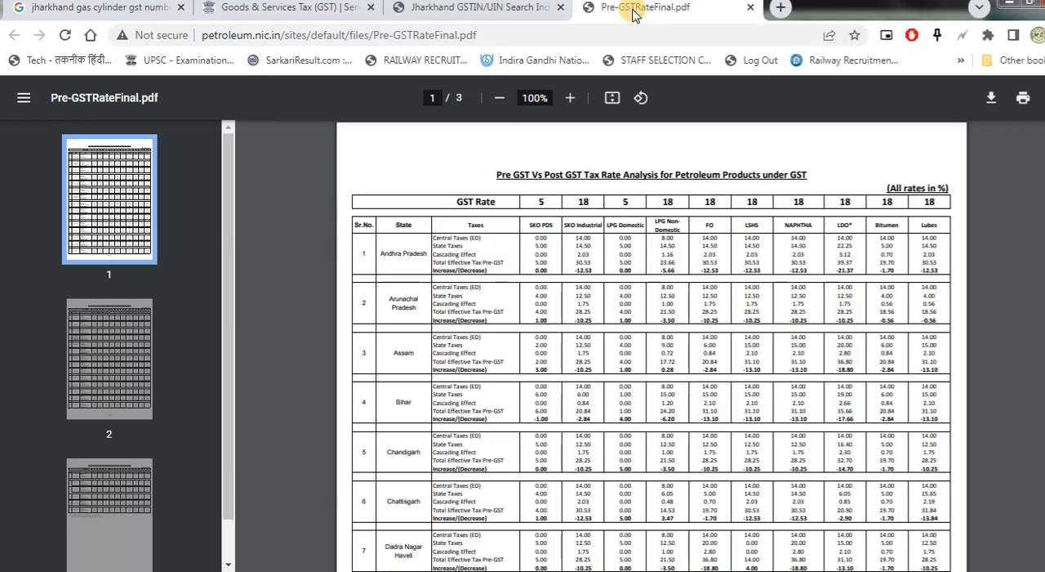
scroll(562, 348, down, 12)
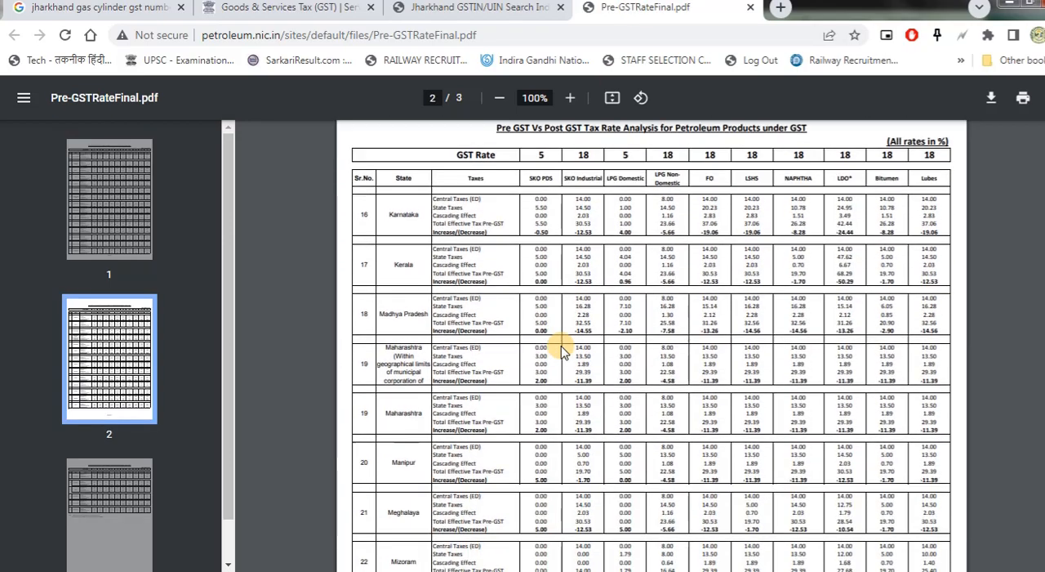
- Open the Software (D:) drive in Windows Explorer and search it for "*gst"
key(super)
click(254, 351)
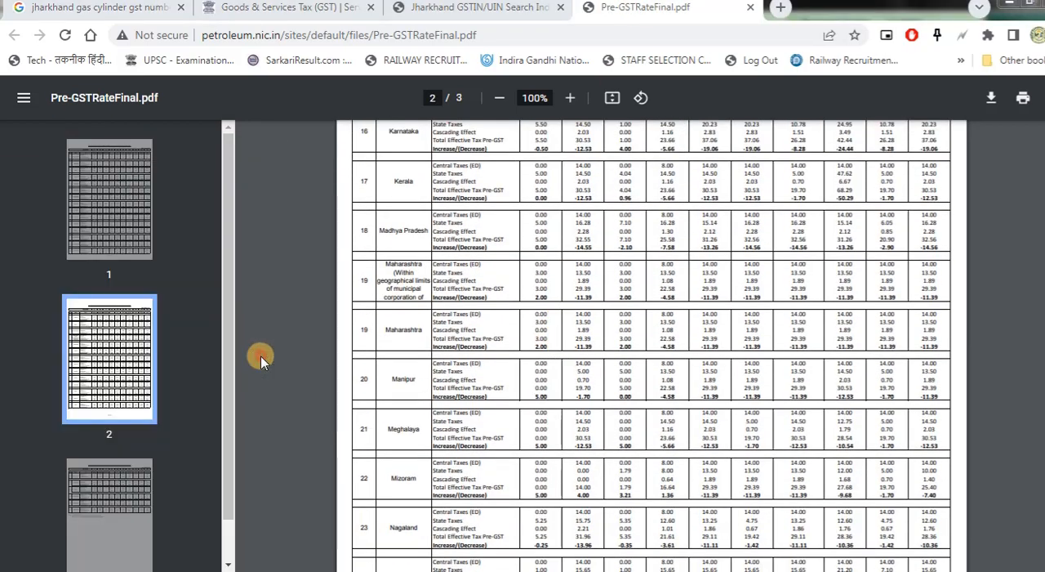
double_click(527, 136)
click(926, 58)
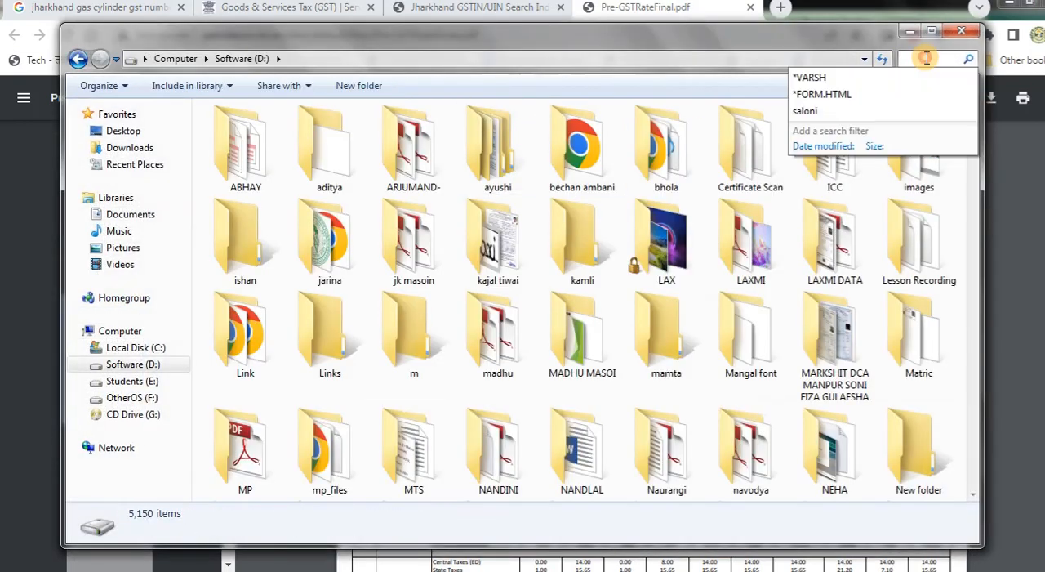
text(*g)
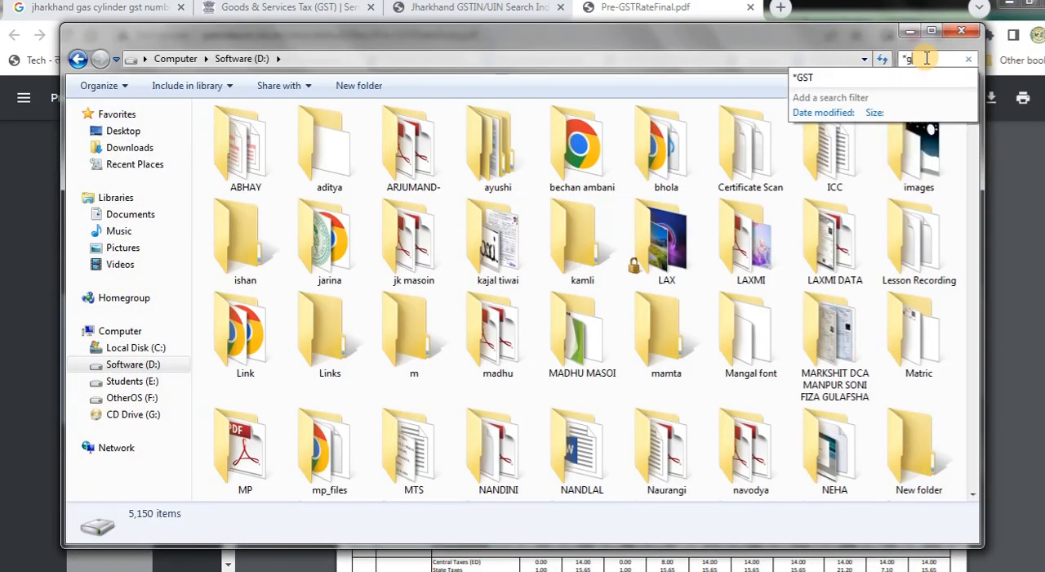
text(st)
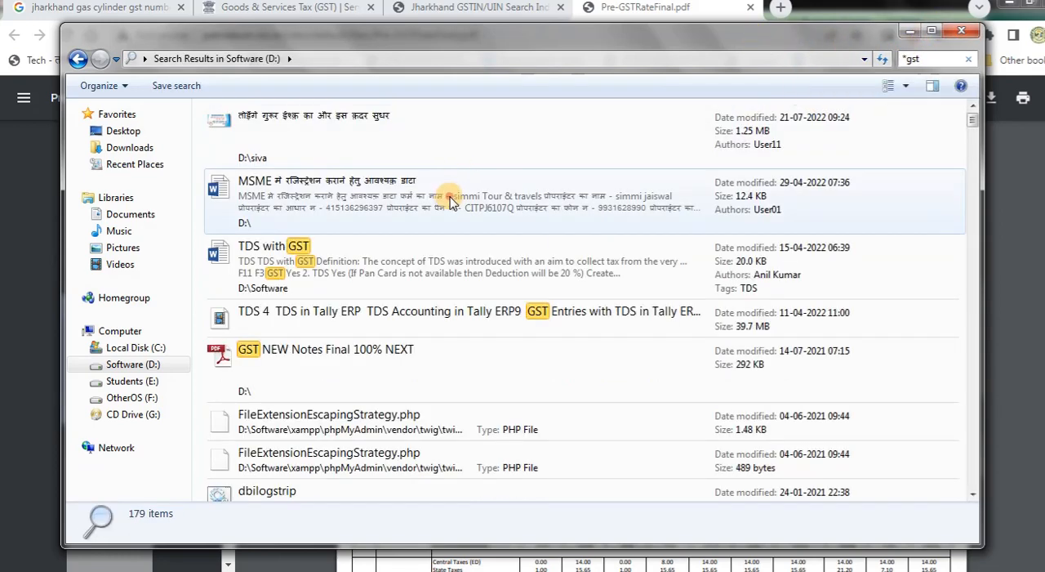
- Look through all the D: drive search results for notes or bills that contain a GST number
click(447, 196)
click(493, 309)
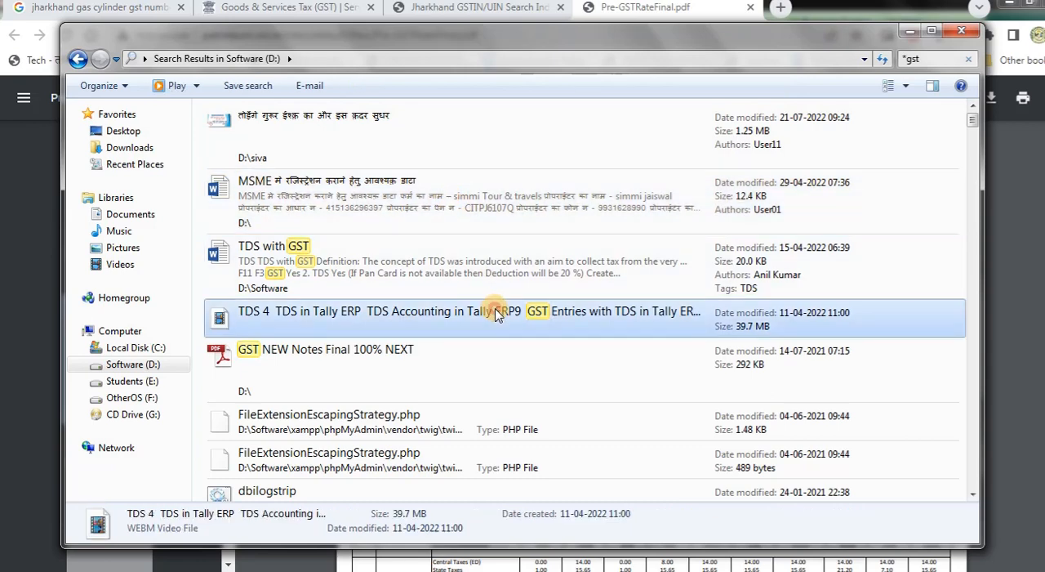
click(393, 363)
scroll(394, 359, down, 6)
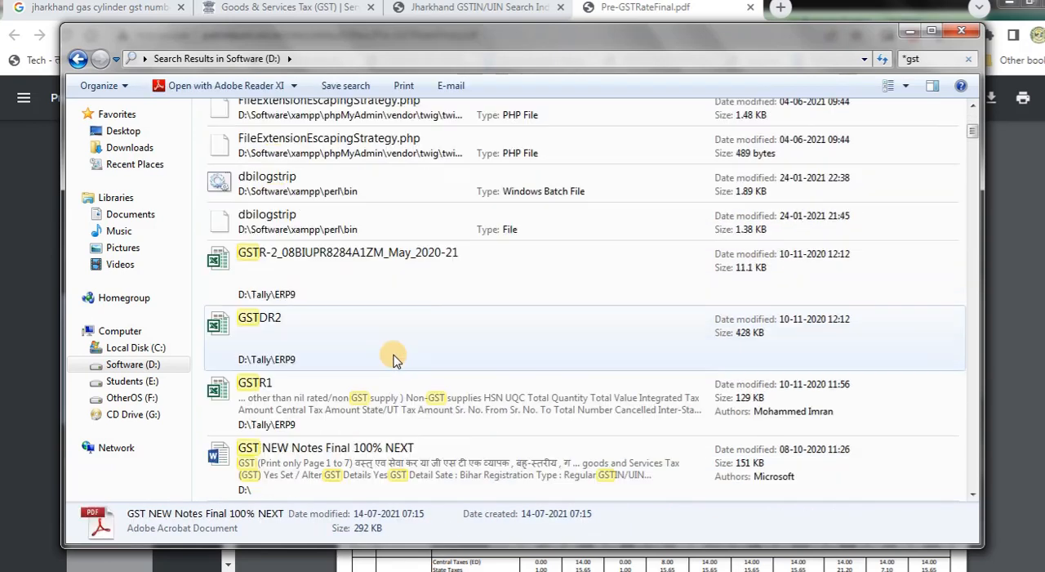
scroll(395, 358, down, 3)
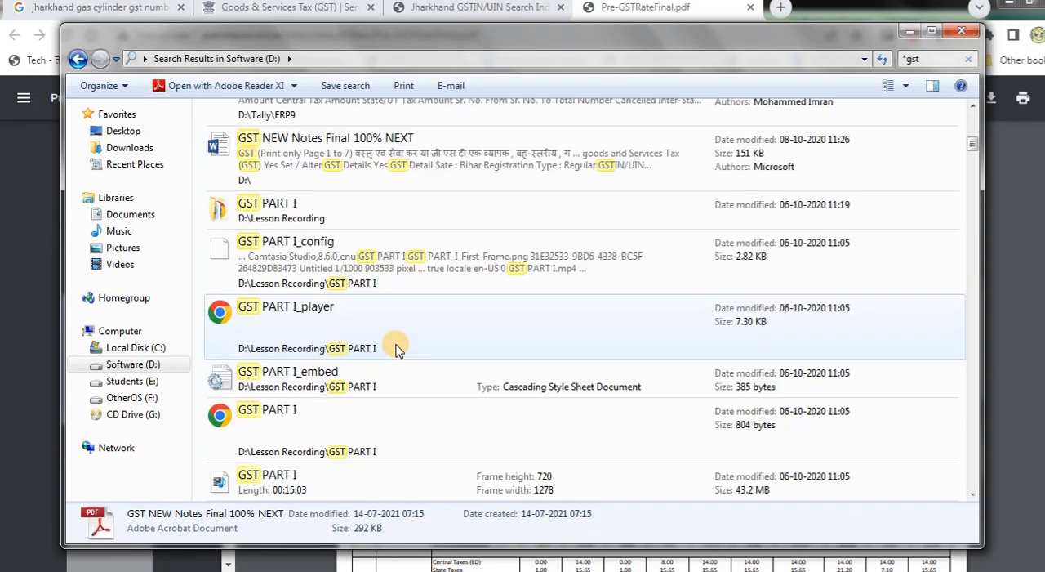
scroll(396, 348, down, 3)
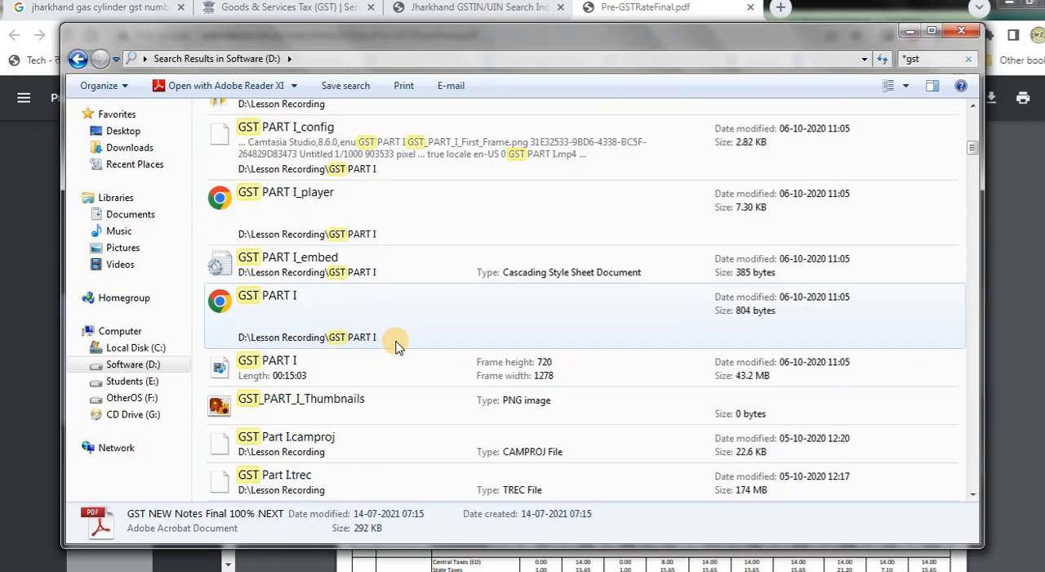
scroll(395, 346, down, 8)
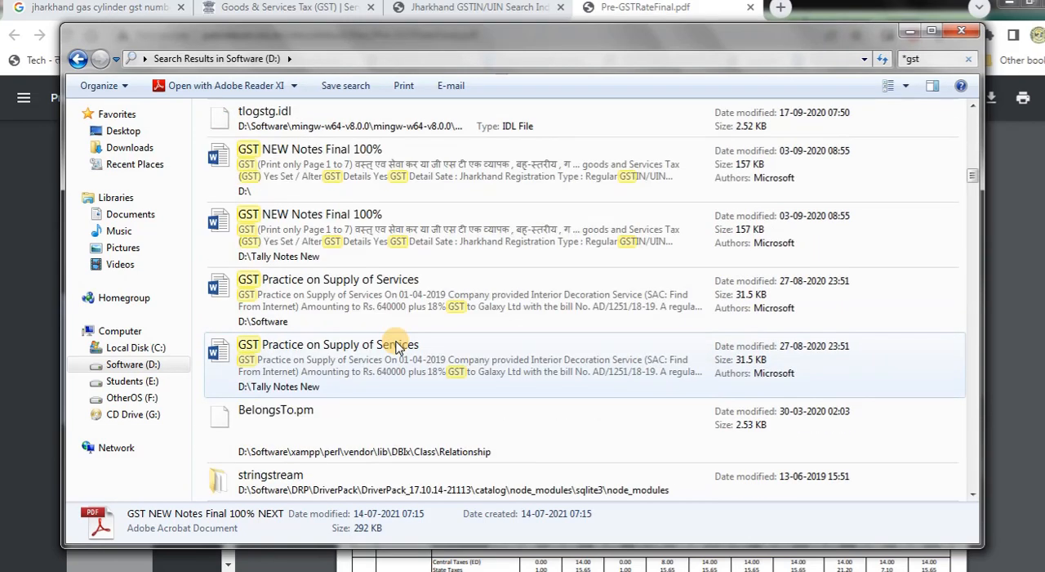
scroll(395, 346, down, 3)
scroll(396, 347, down, 10)
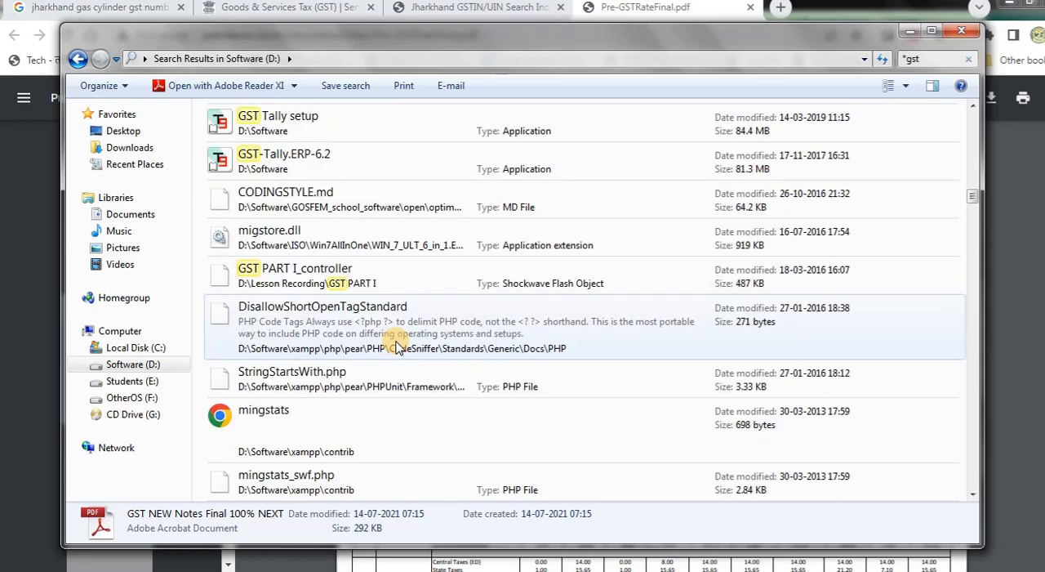
scroll(396, 346, down, 7)
scroll(396, 347, down, 10)
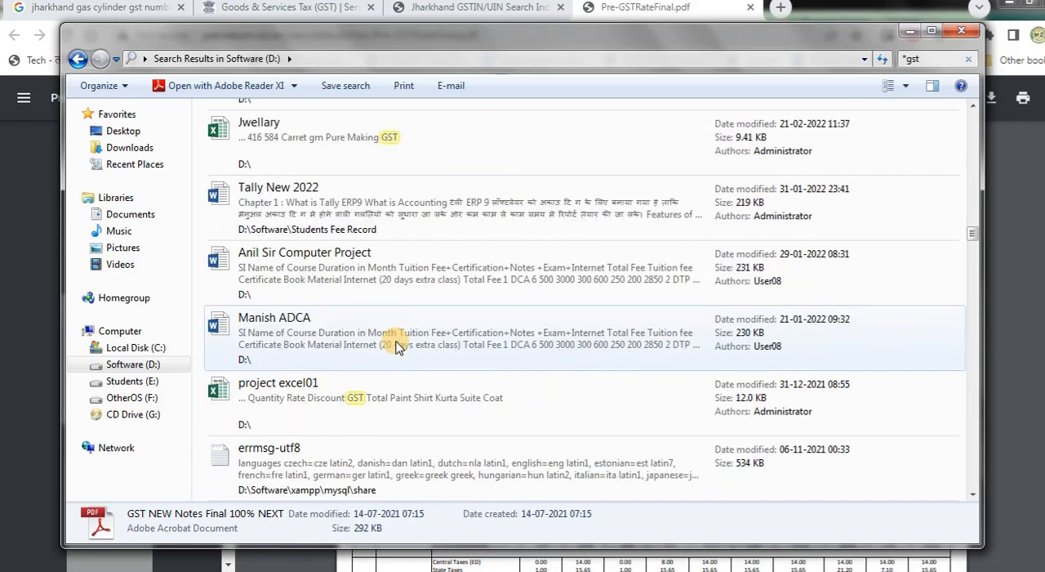
scroll(396, 346, down, 7)
scroll(396, 346, down, 3)
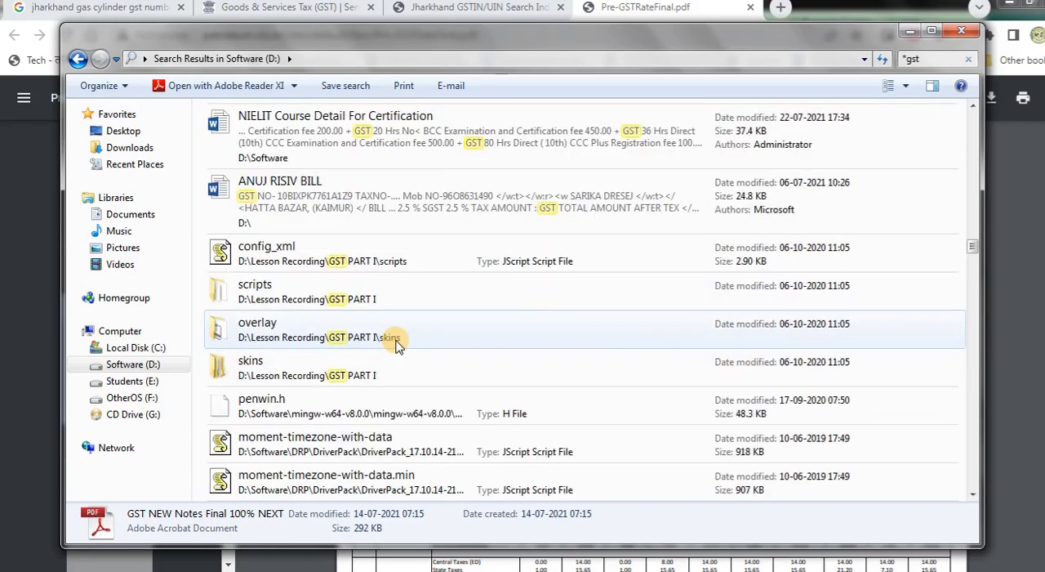
scroll(396, 346, down, 15)
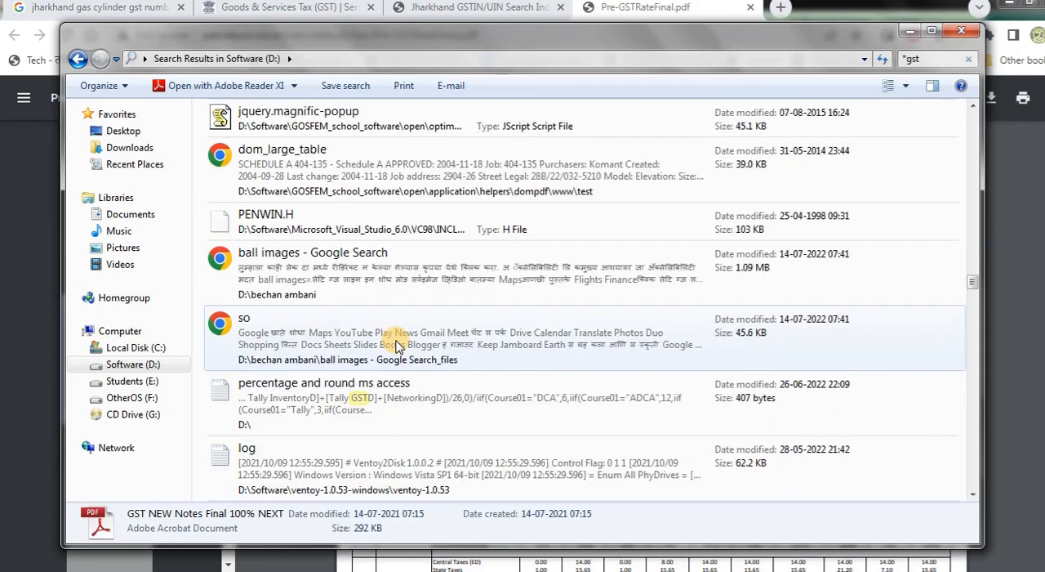
scroll(396, 346, down, 20)
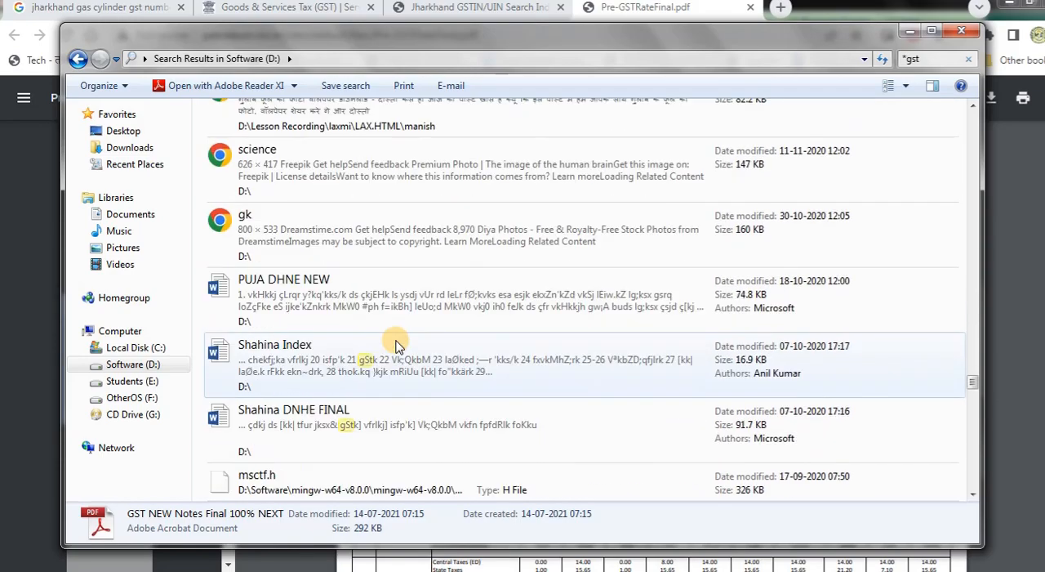
scroll(396, 346, down, 20)
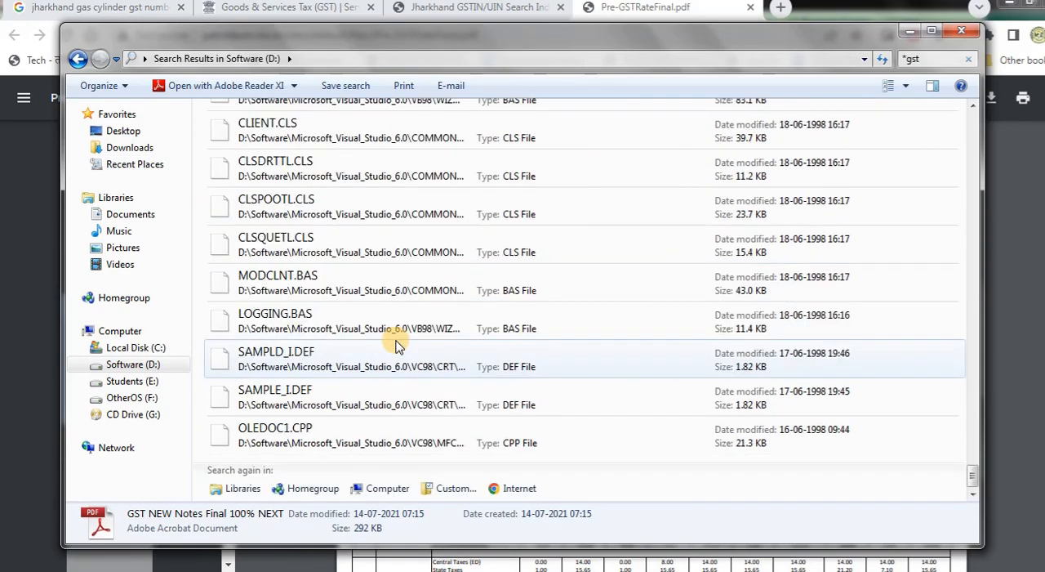
- Extend the search to the whole computer, view the Word document "GST NEW Notes Final 100% gk", and close it
click(387, 487)
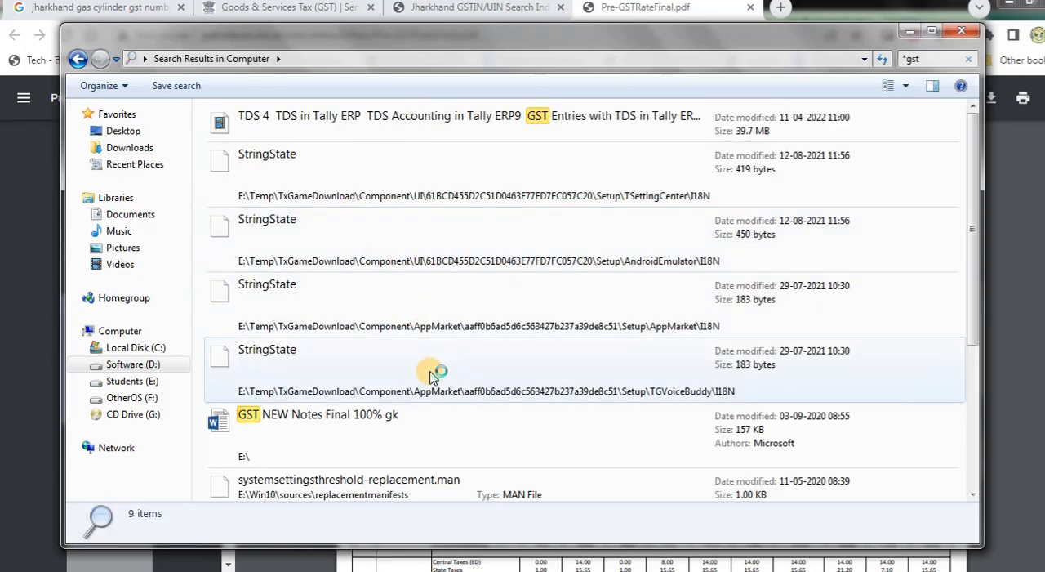
click(445, 429)
scroll(445, 429, down, 2)
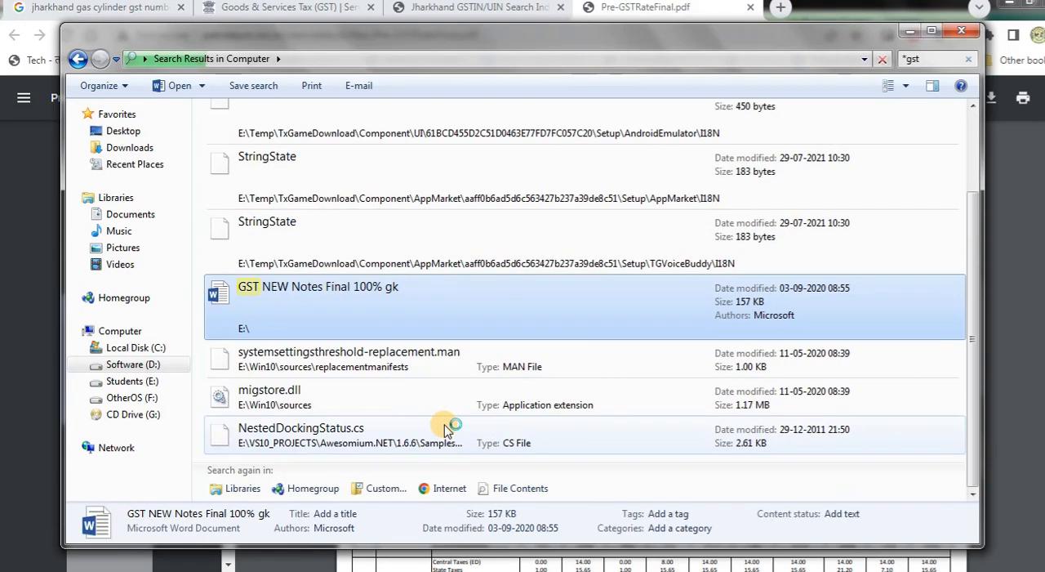
double_click(393, 287)
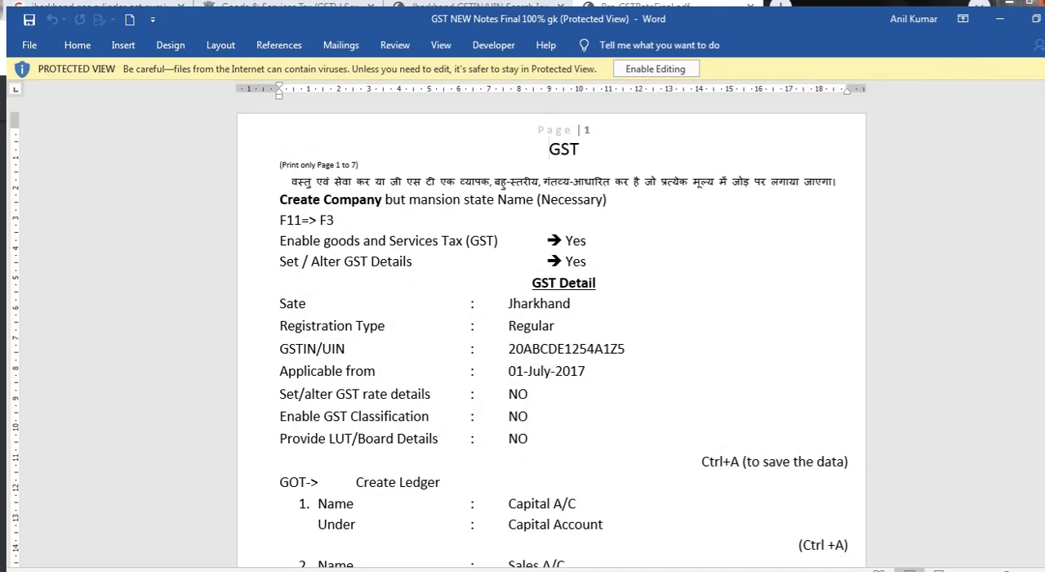
click(1044, 18)
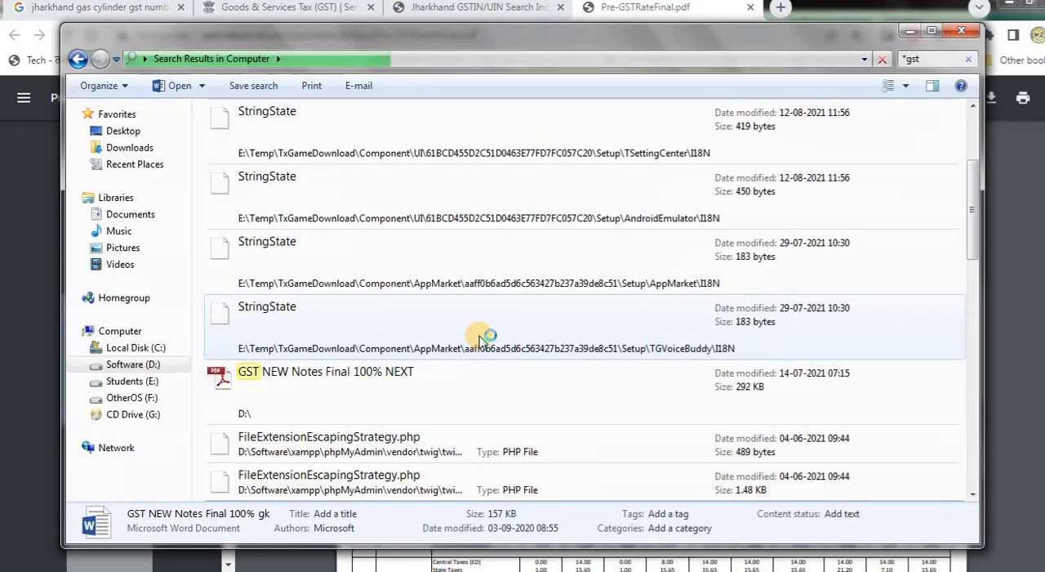
- Open the PDF "GST NEW Notes Final 100% NEXT" and examine its GST Detail section and ledger settings
click(453, 399)
double_click(453, 399)
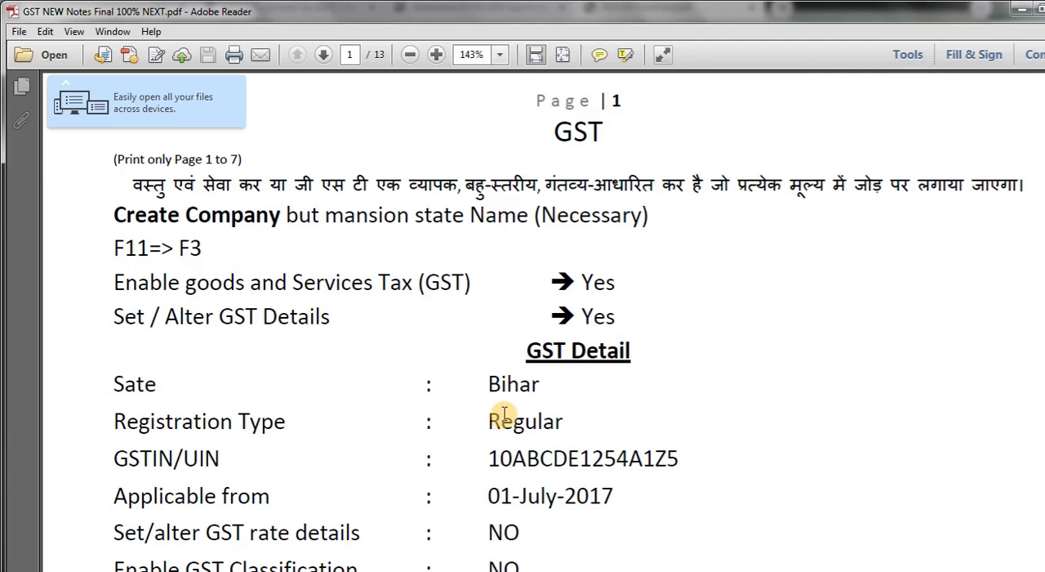
scroll(504, 414, down, 6)
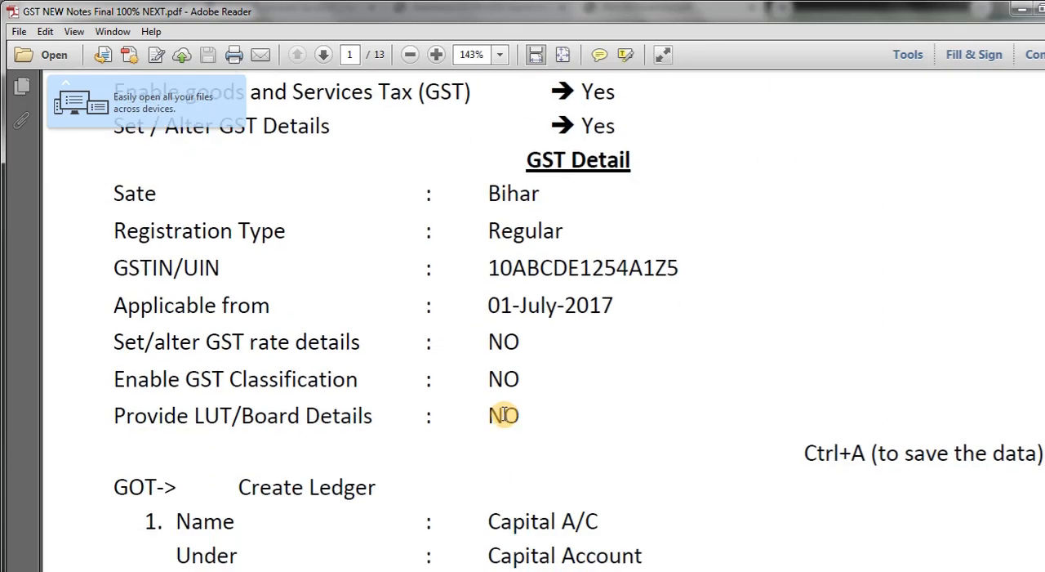
scroll(504, 414, down, 15)
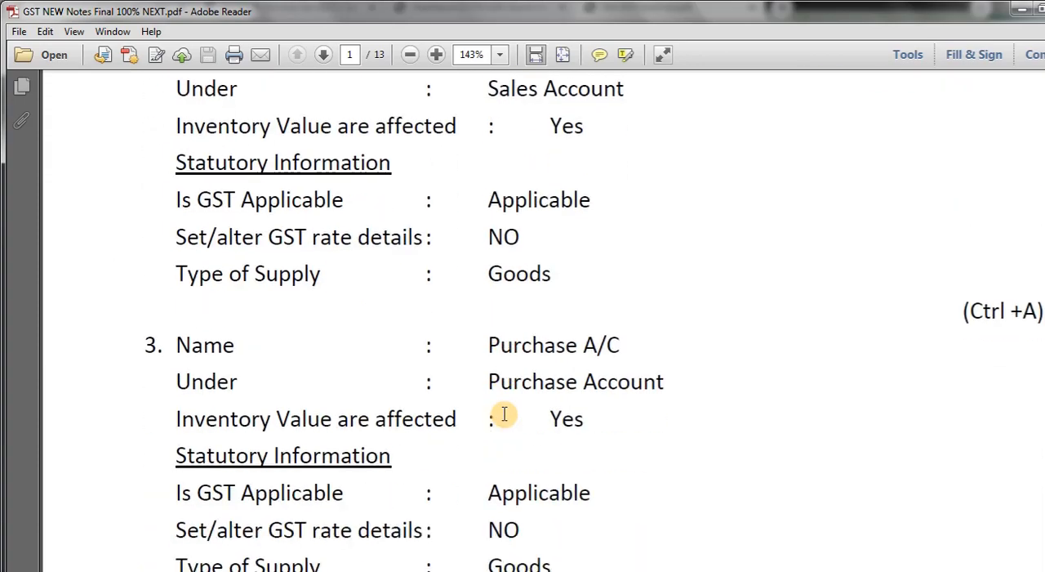
scroll(505, 415, down, 5)
scroll(507, 412, up, 10)
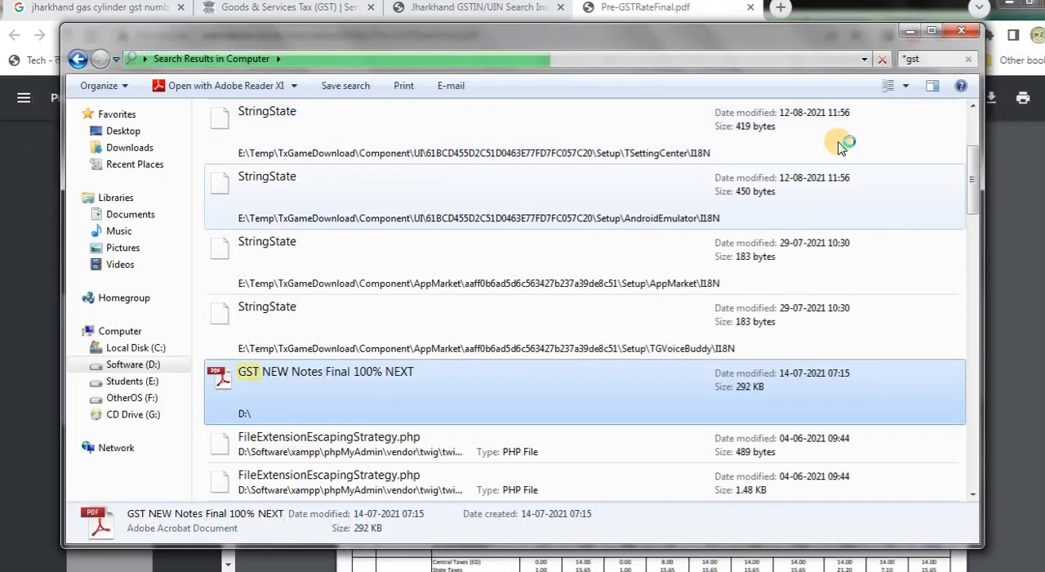
scroll(828, 140, up, 2)
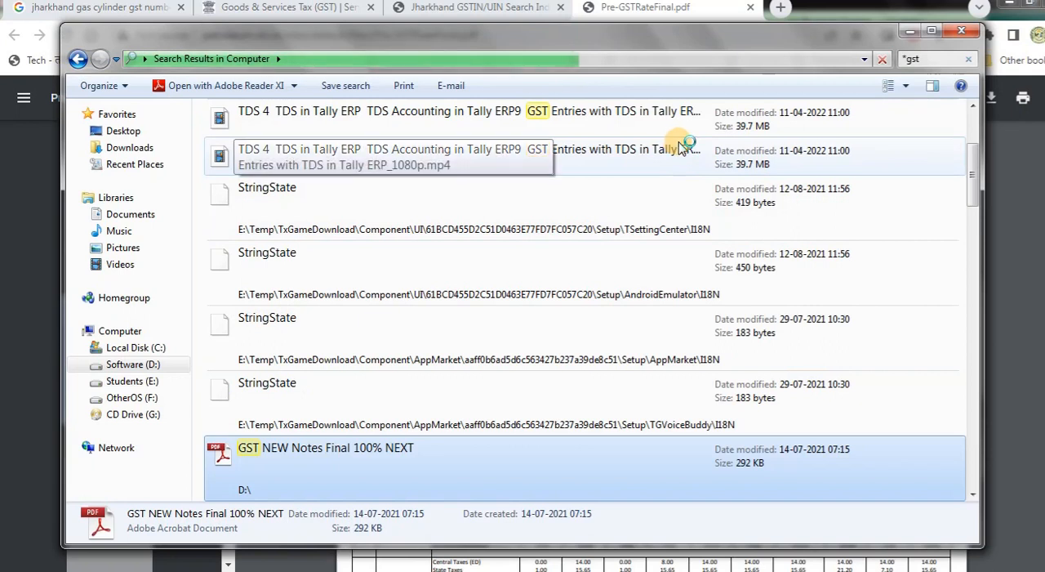
- Minimize the file search window and close the Pre-GSTRateFinal.pdf, Jharkhand GSTIN/UIN search and Goods & Services Tax pages
click(939, 62)
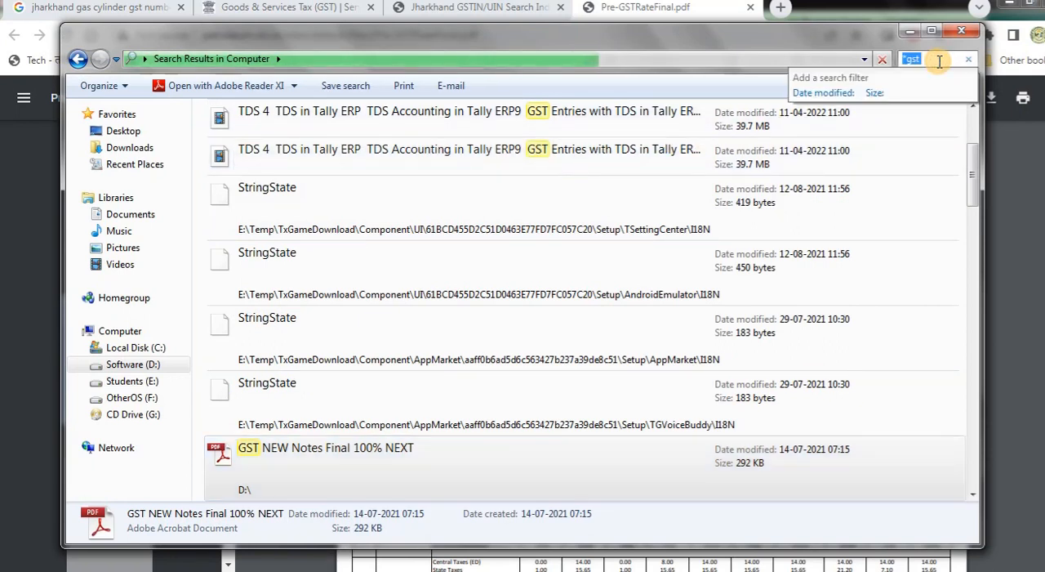
click(909, 30)
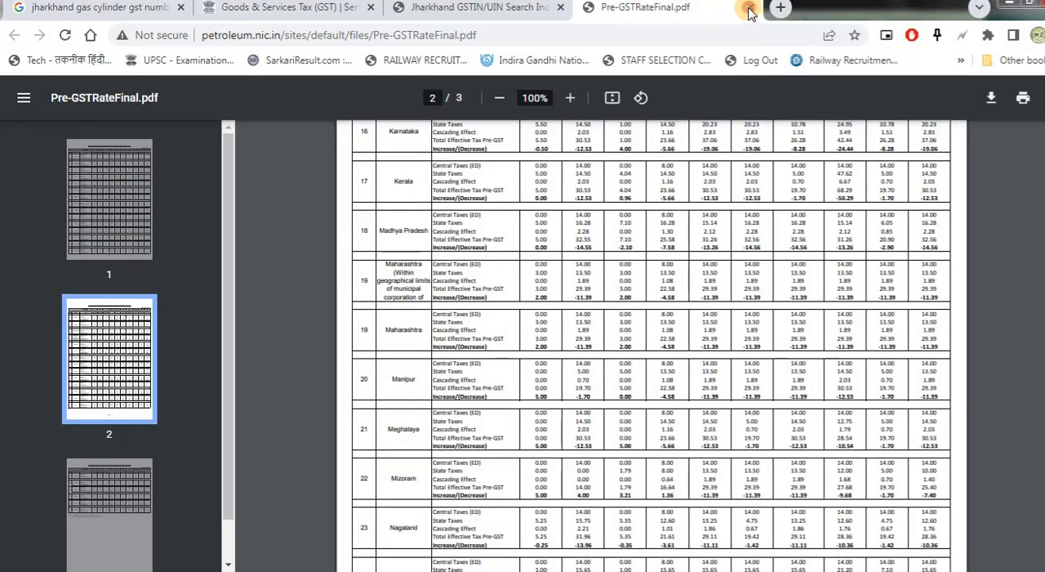
click(749, 9)
scroll(351, 258, up, 5)
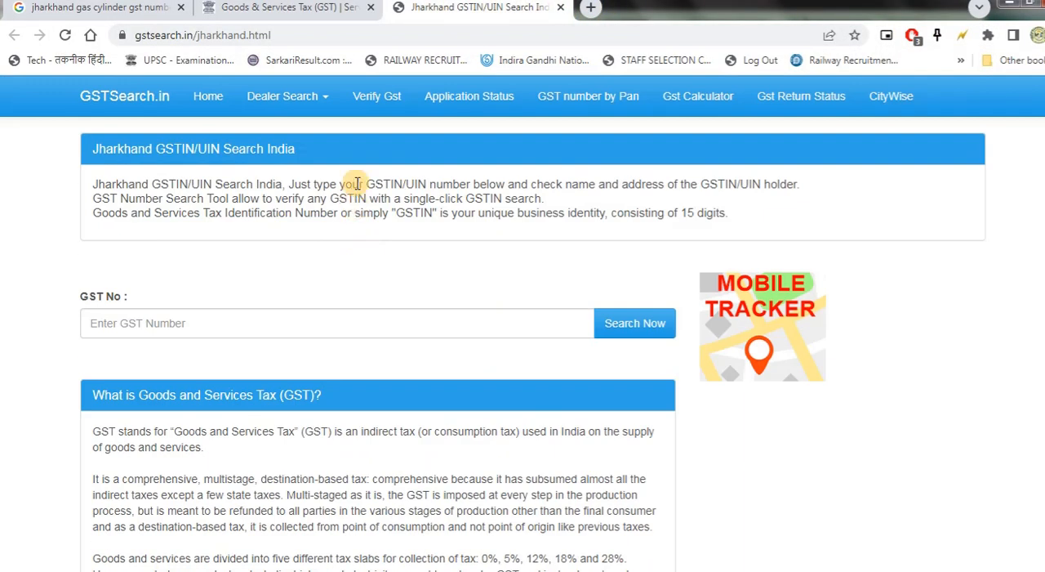
click(560, 7)
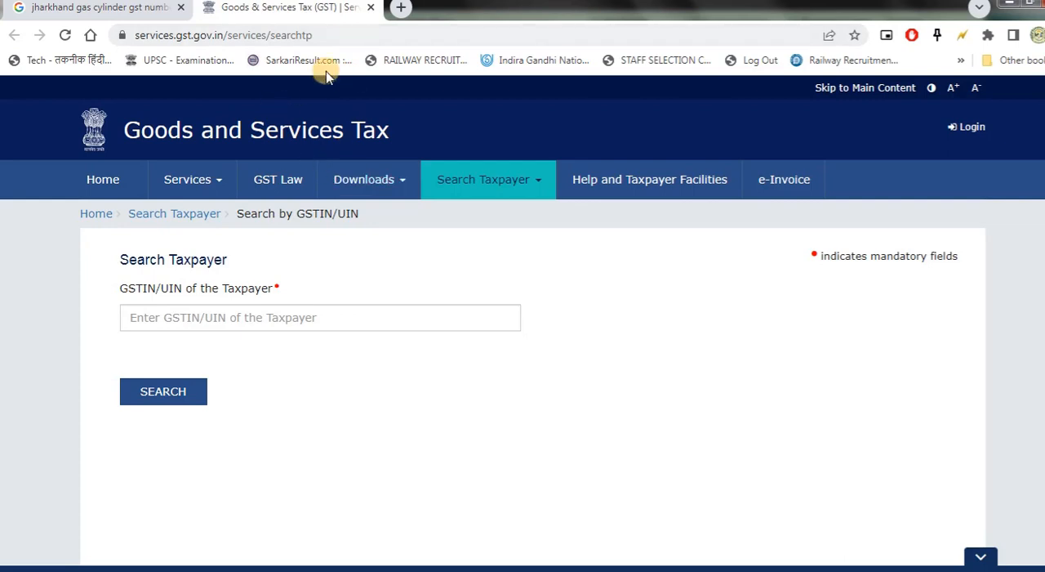
click(372, 8)
scroll(363, 176, up, 1)
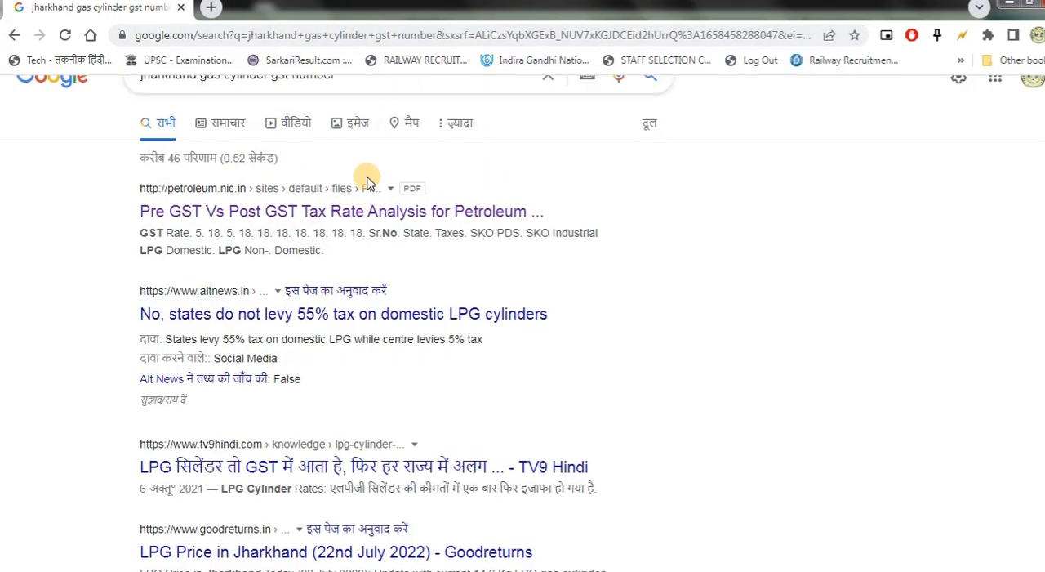
- Search Google for "jharkhand indian oil gst list"
drag(352, 114, 3, 106)
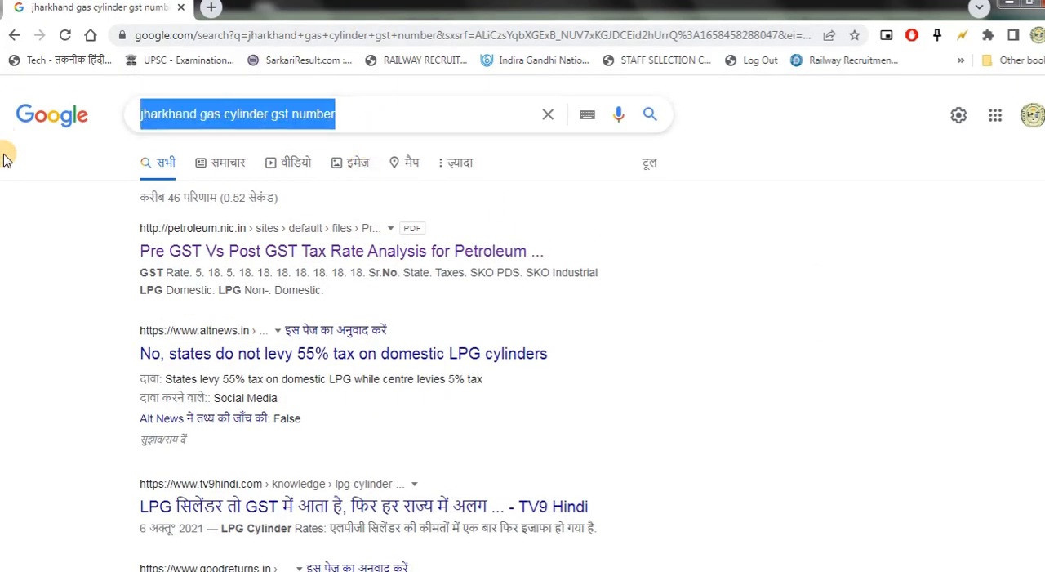
text(jhar)
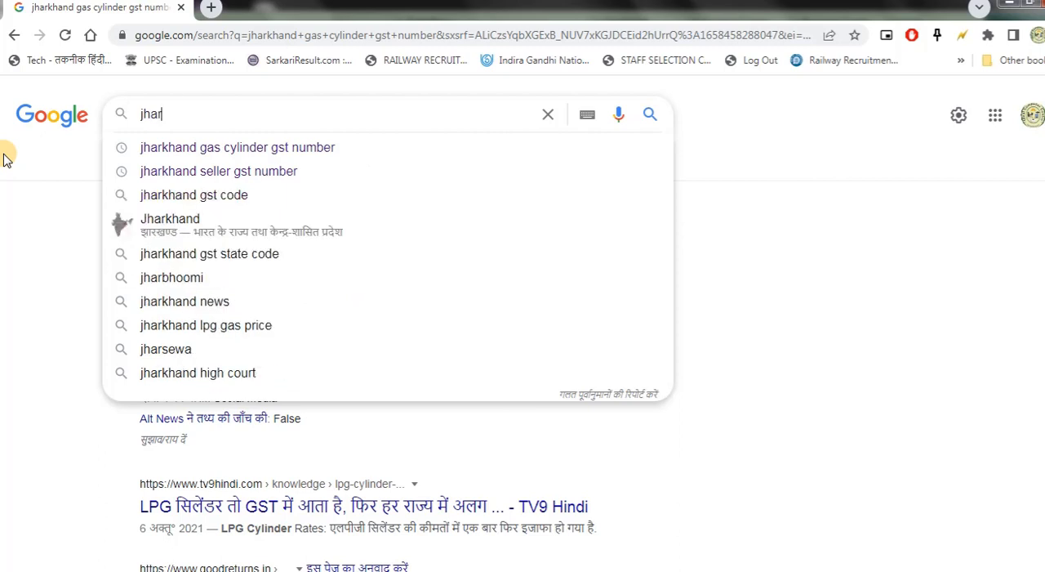
text(kha)
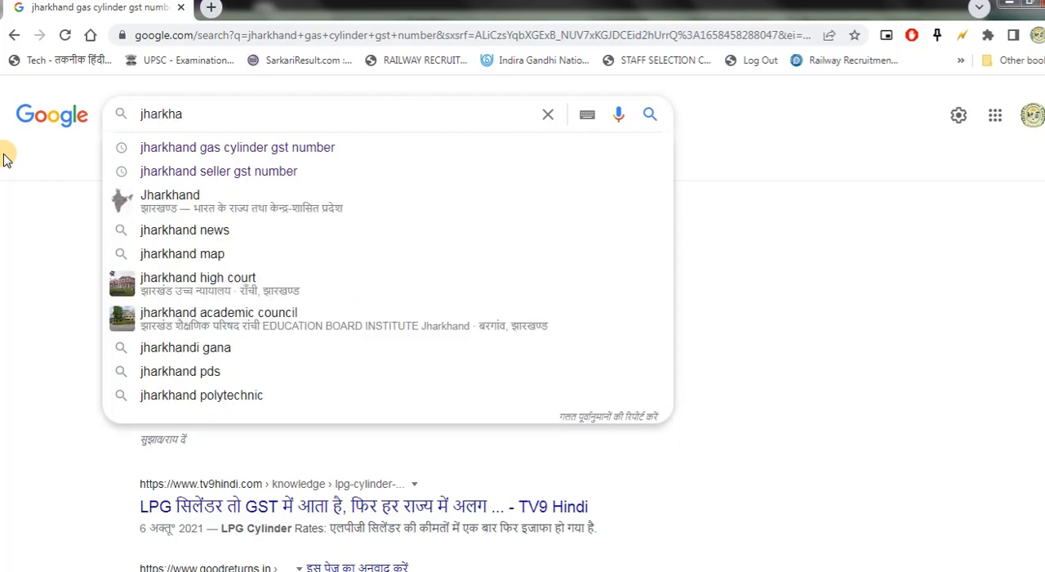
text(nd ind)
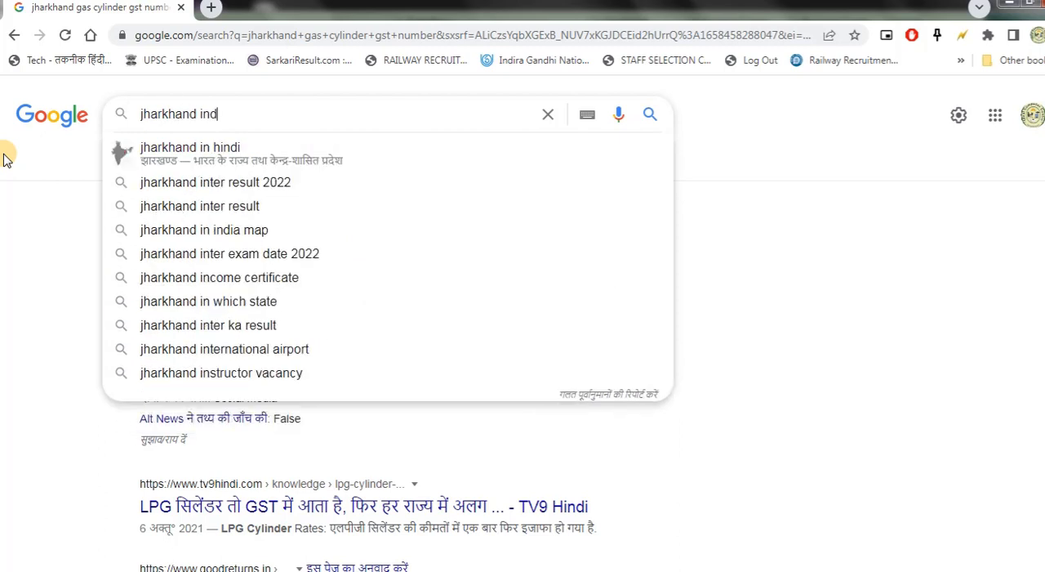
text(ian )
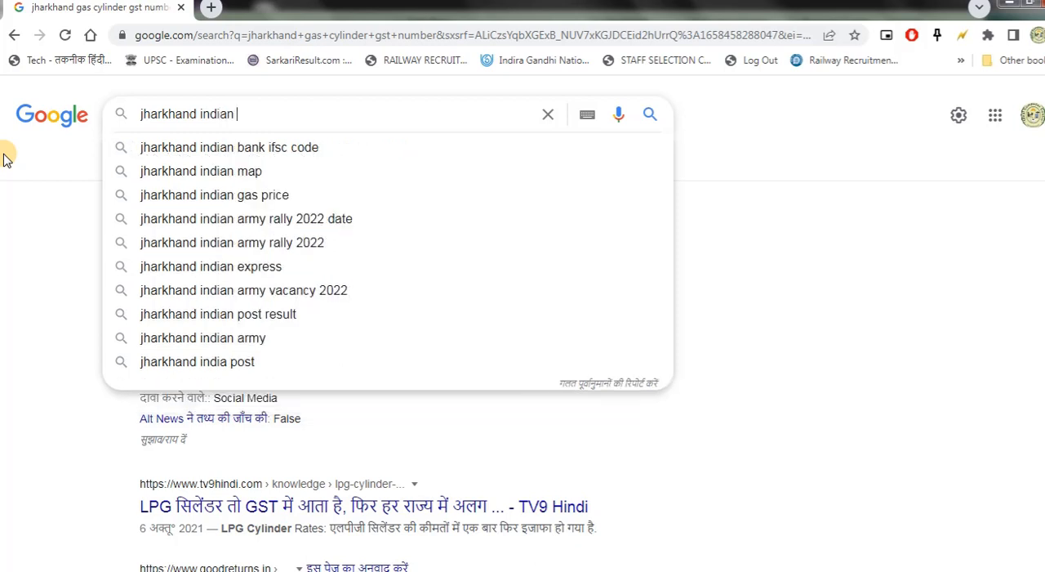
text(oil)
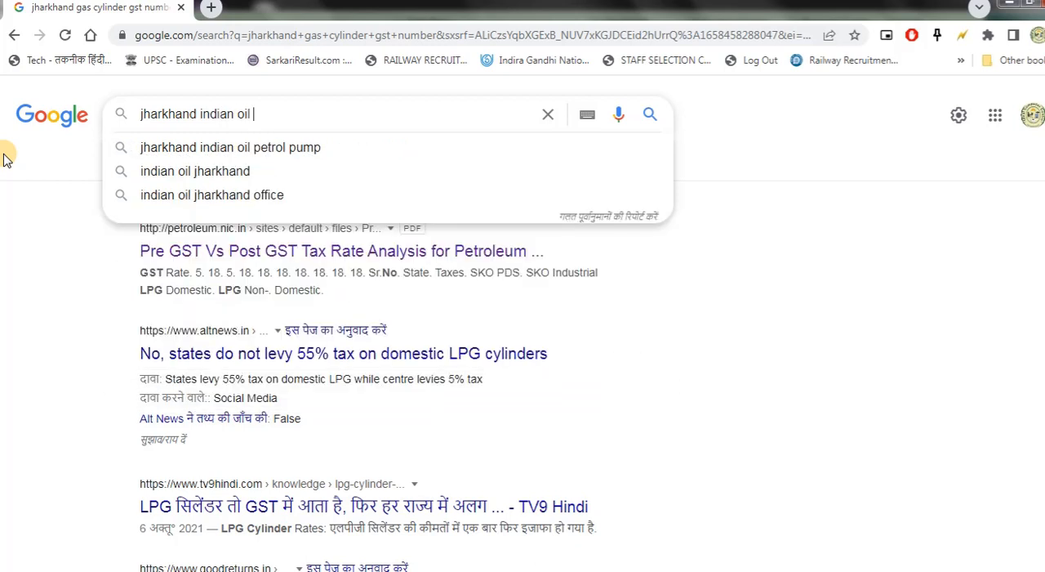
text( gst)
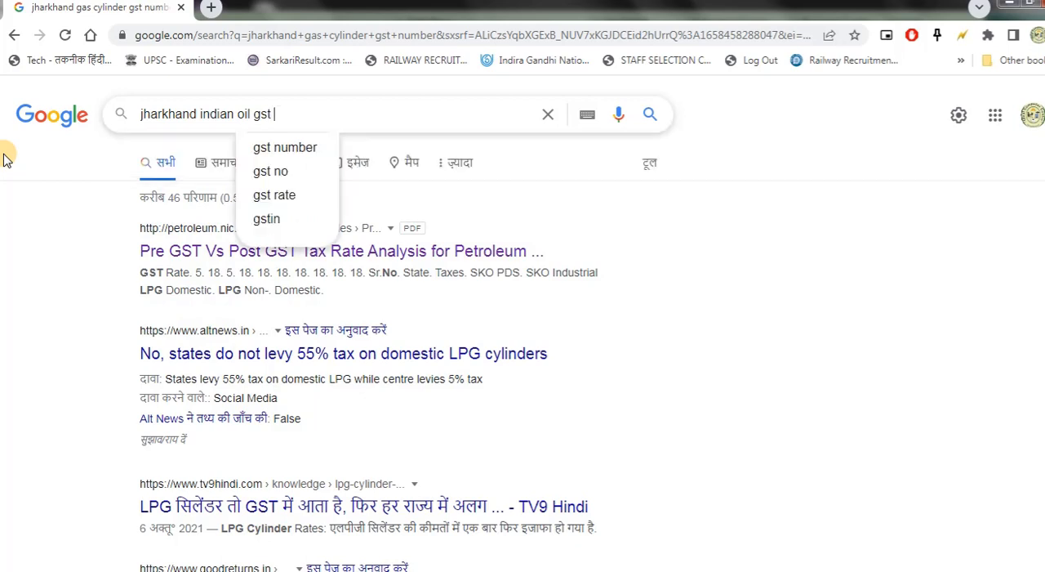
text( list)
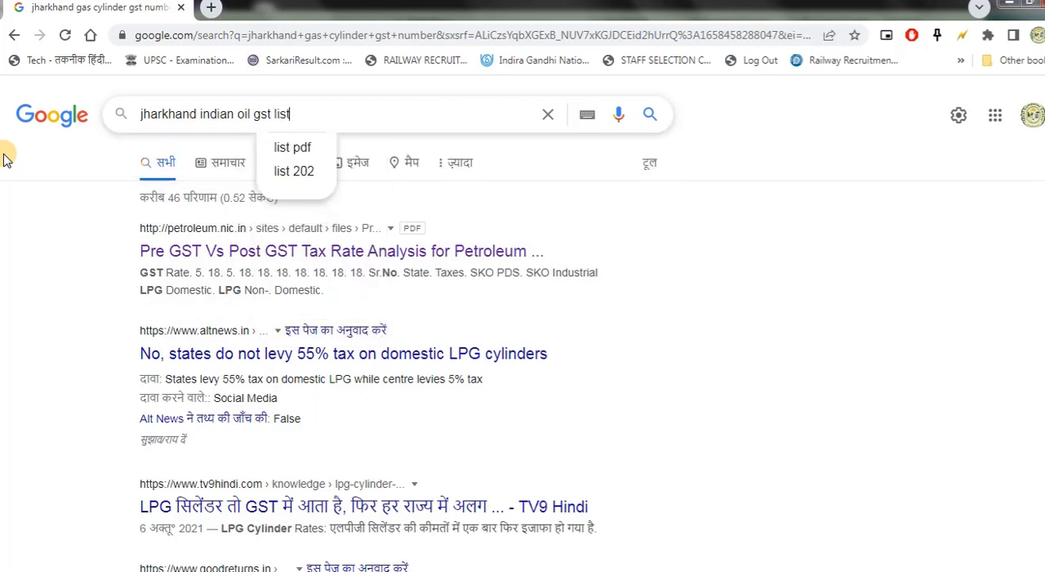
key(Return)
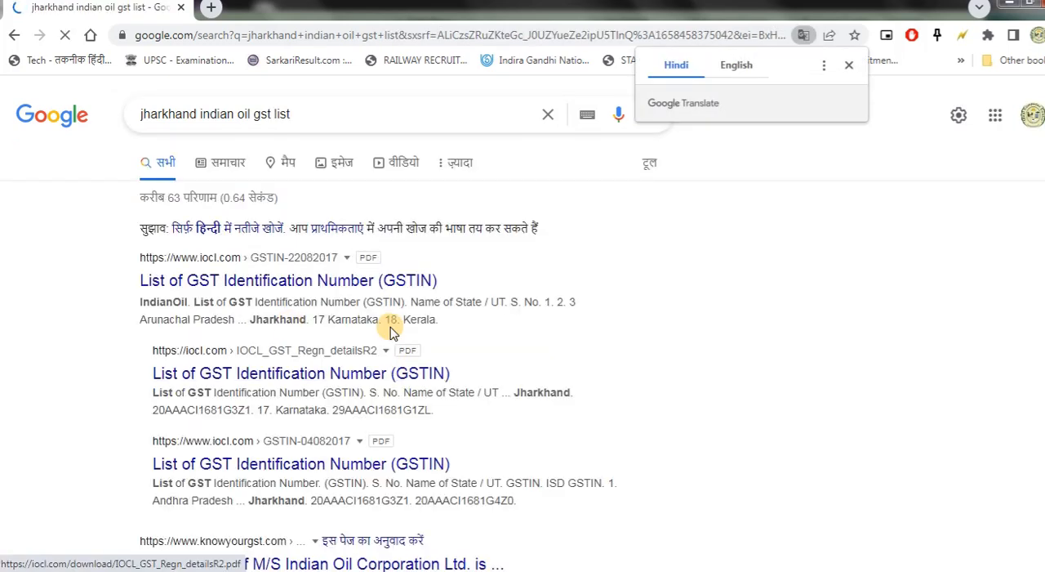
- Open the IndianOil PDF "List of GST Identification Number (GSTIN)" from the first result in a new tab and find the Jharkhand row
right_click(320, 279)
click(351, 296)
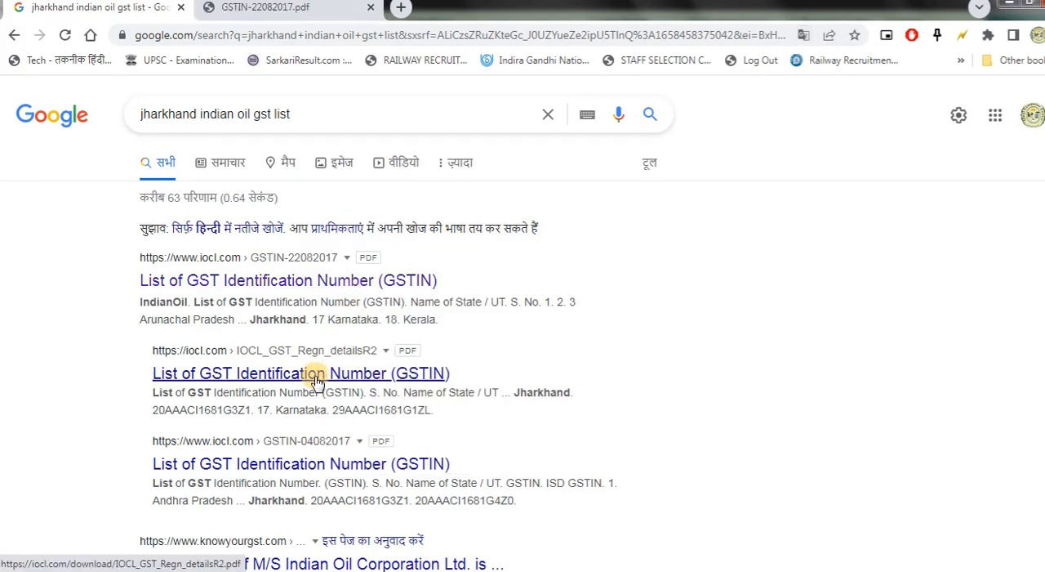
click(307, 9)
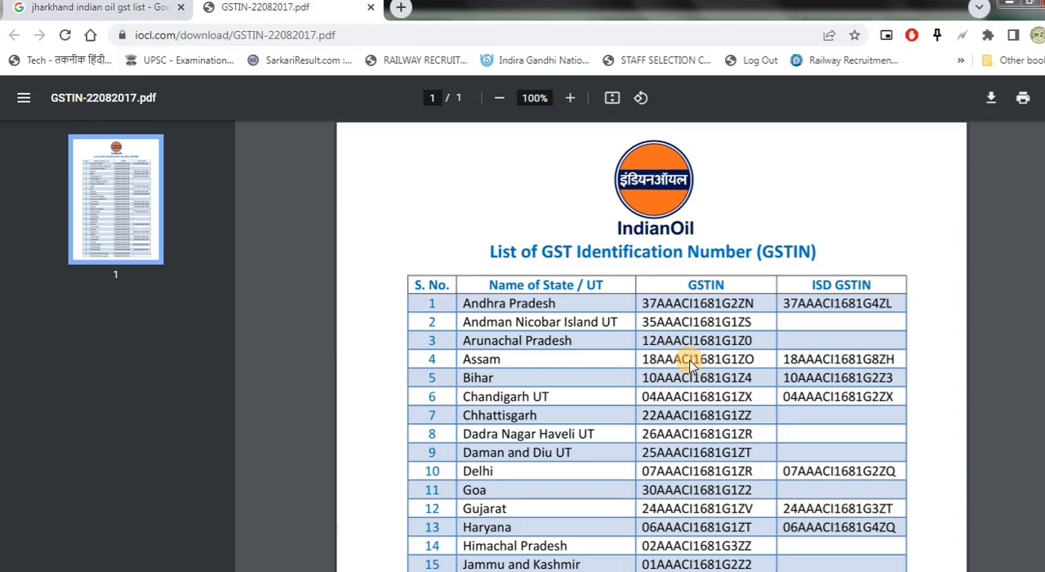
scroll(591, 433, down, 1)
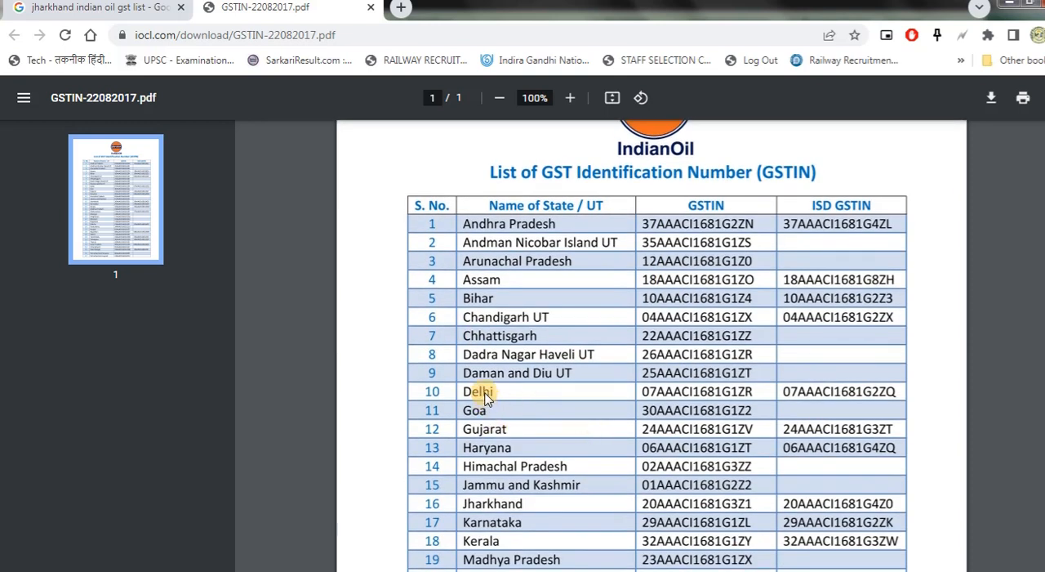
scroll(506, 390, down, 2)
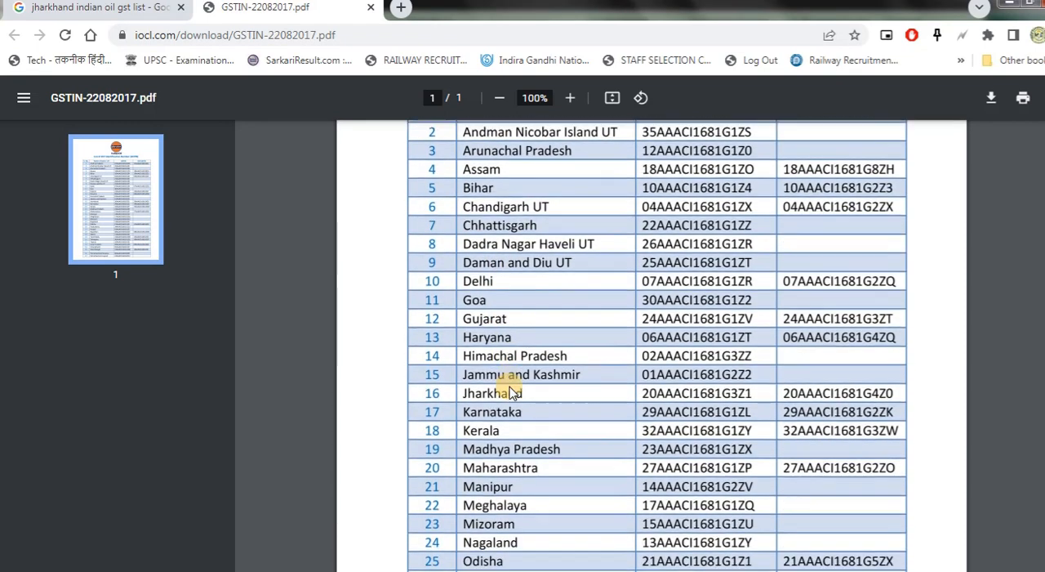
scroll(509, 393, down, 3)
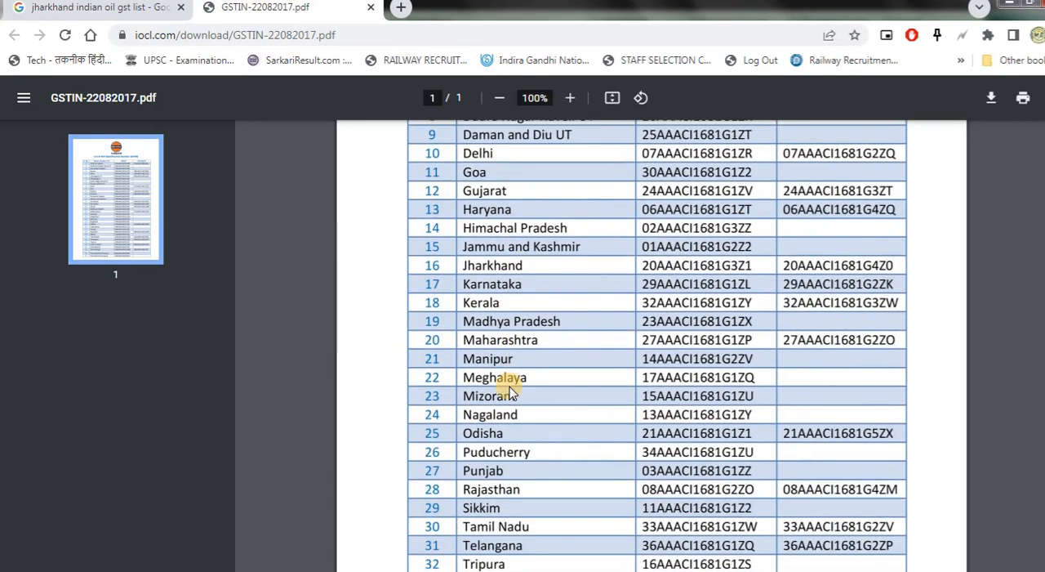
scroll(509, 393, down, 3)
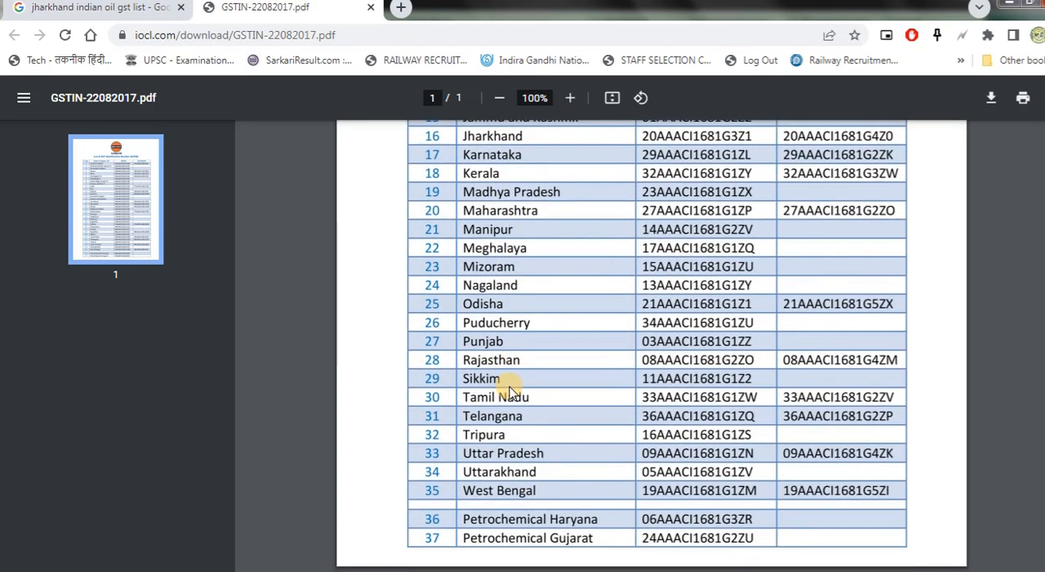
scroll(509, 390, up, 4)
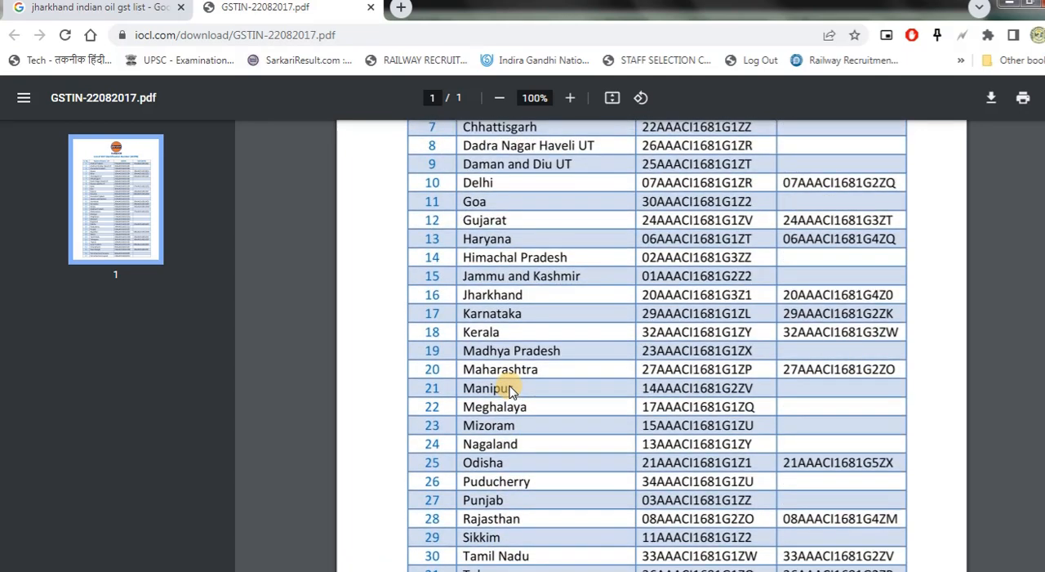
scroll(509, 391, up, 2)
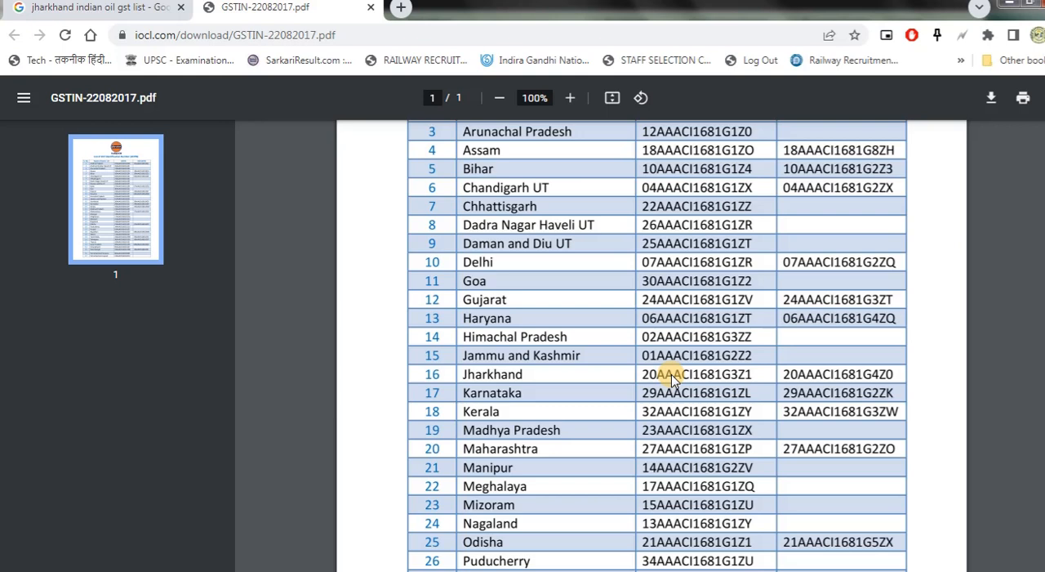
- Enter Jharkhand's GSTIN from the IndianOil list as scratch text in the Windows Start search and copy it
click(23, 570)
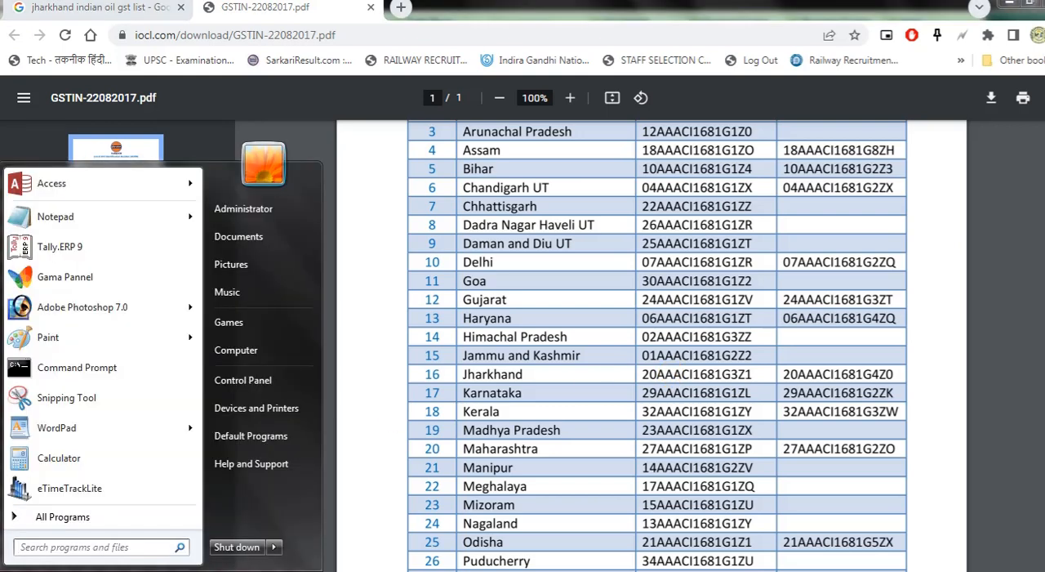
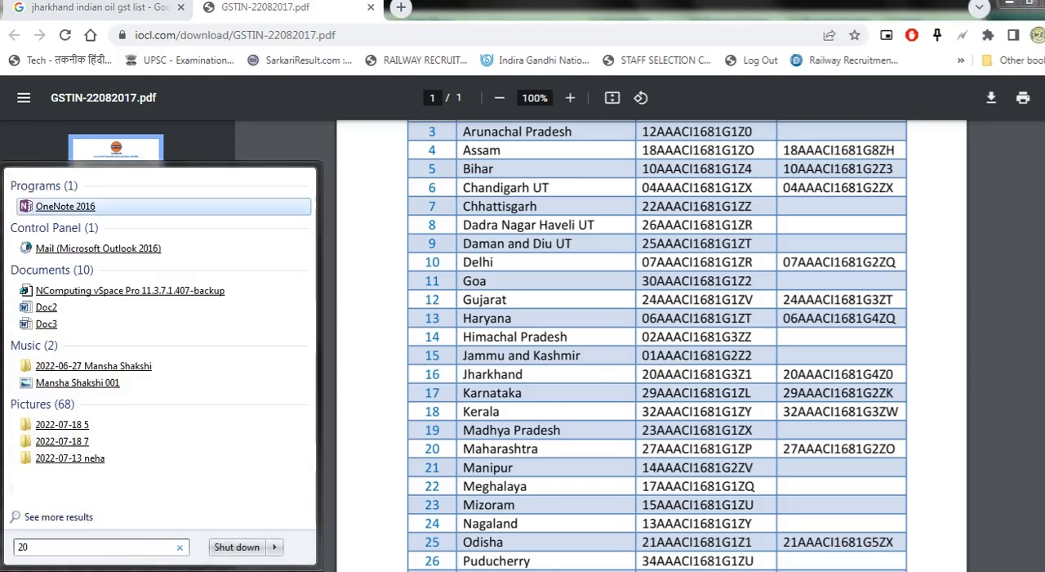
key(Caps_Lock)
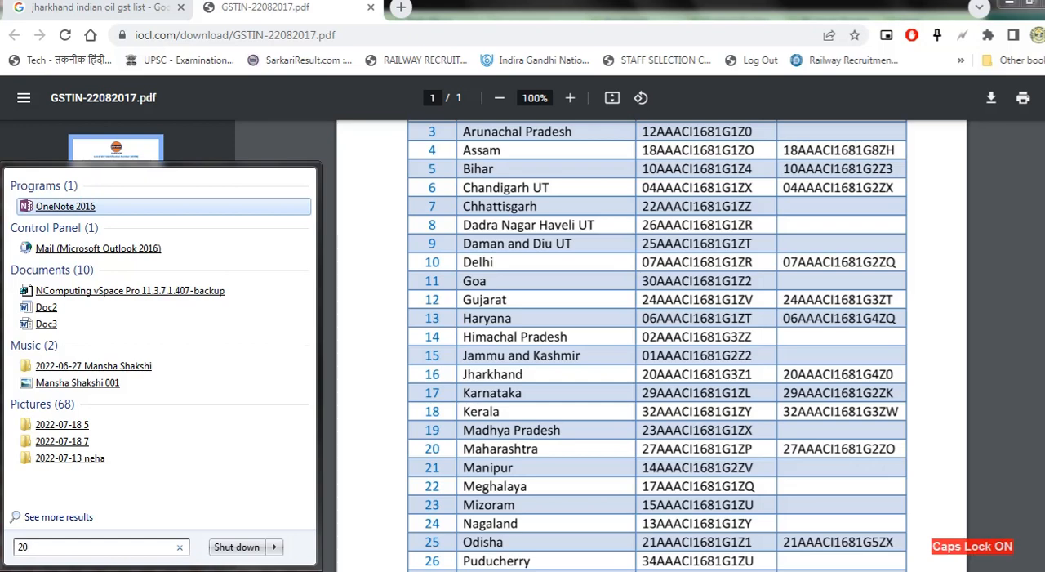
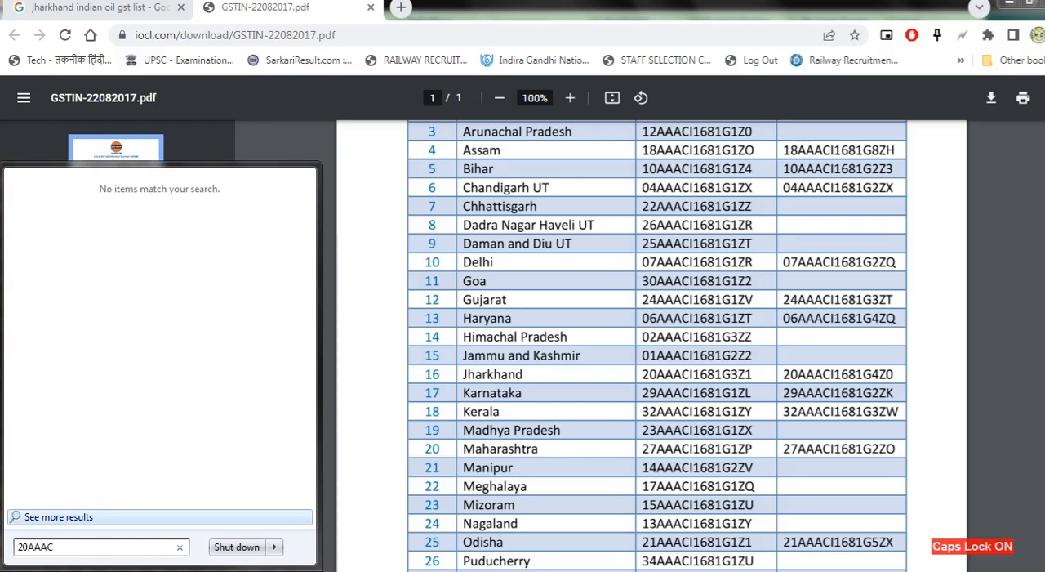
drag(98, 547, 5, 542)
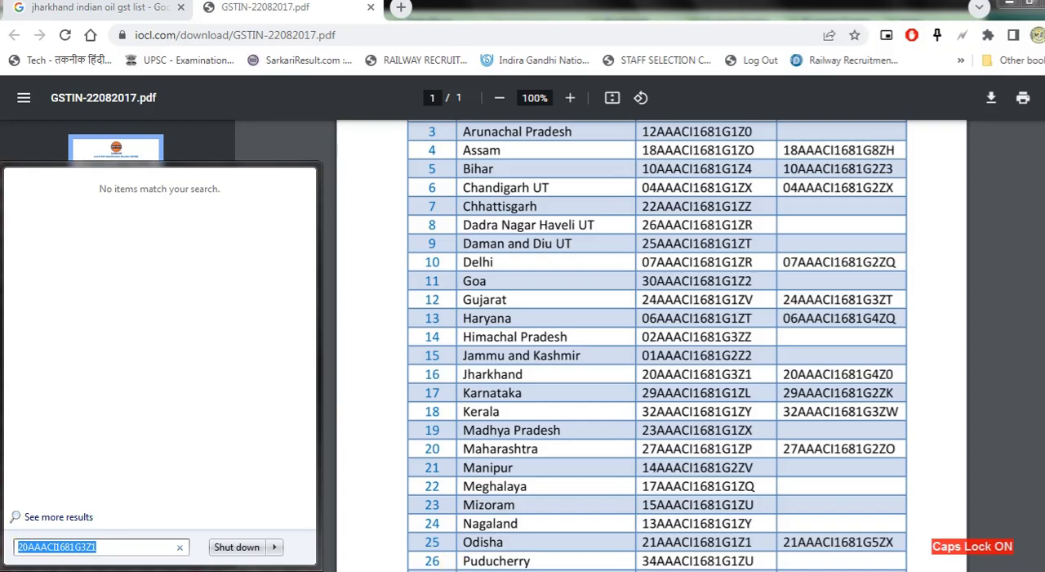
- Switch to Tally.ERP 9 and replace the GSTIN/UIN in the GST Details with the copied Jharkhand GSTIN
click(496, 569)
click(511, 570)
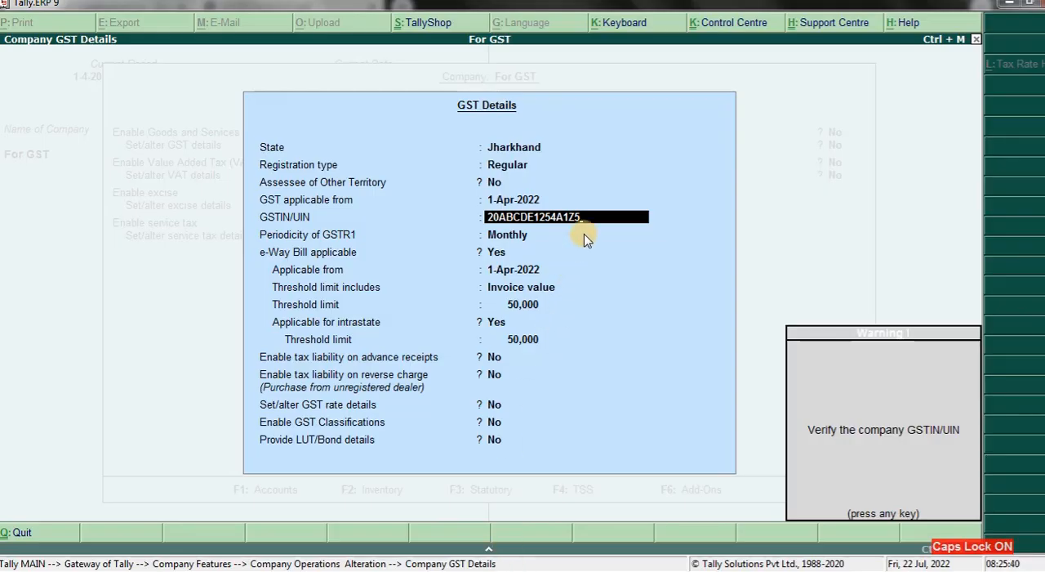
key(Return)
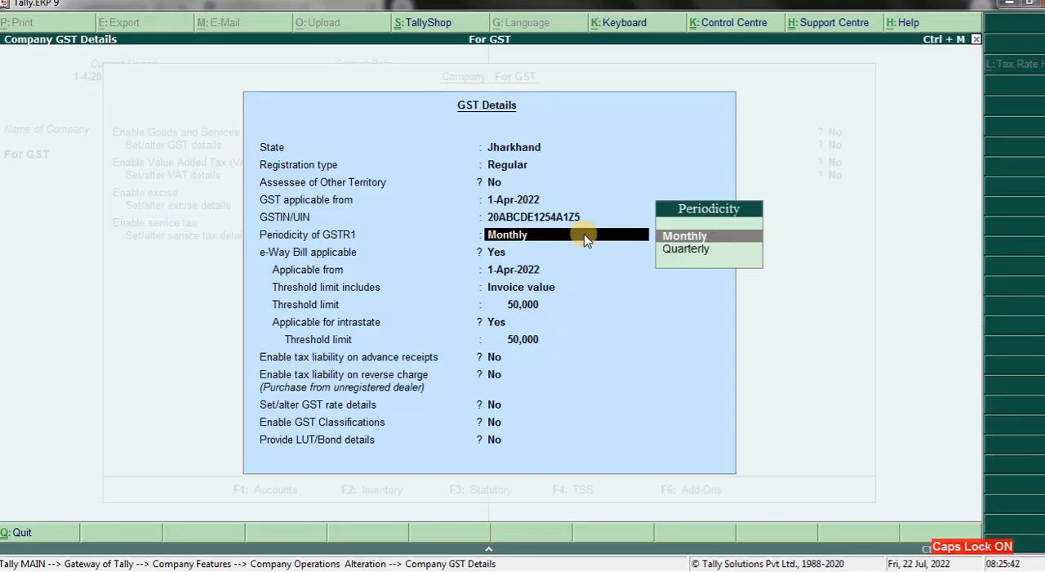
key(BackSpace)
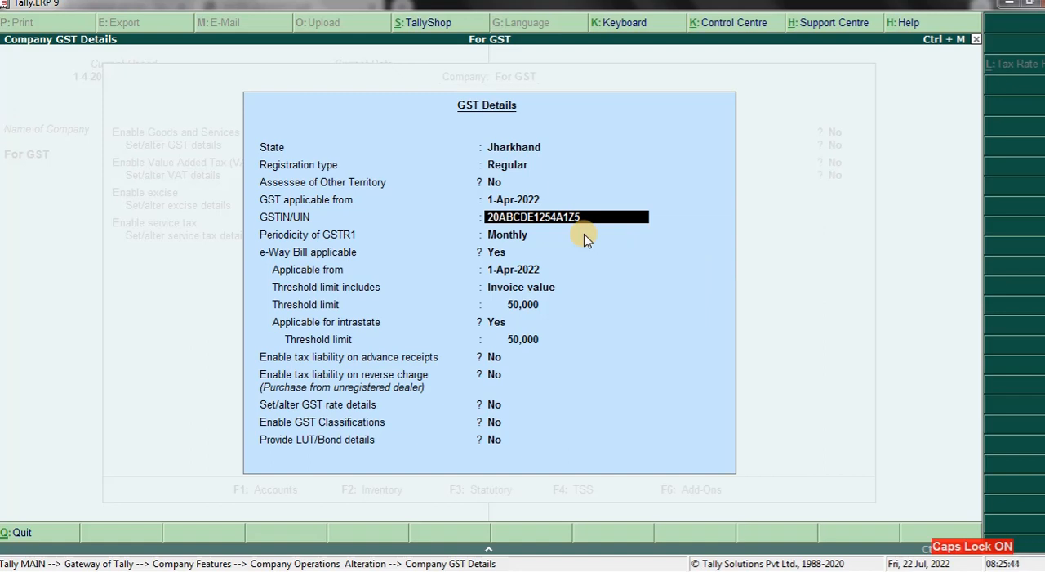
key(Delete)
key(Delete)
key(Delete)
key(Delete)
key(Delete)
key(Delete)
key(Delete)
key(Delete)
key(Delete)
key(Delete)
key(Delete)
key(Delete)
key(Delete)
key(Delete)
key(Delete)
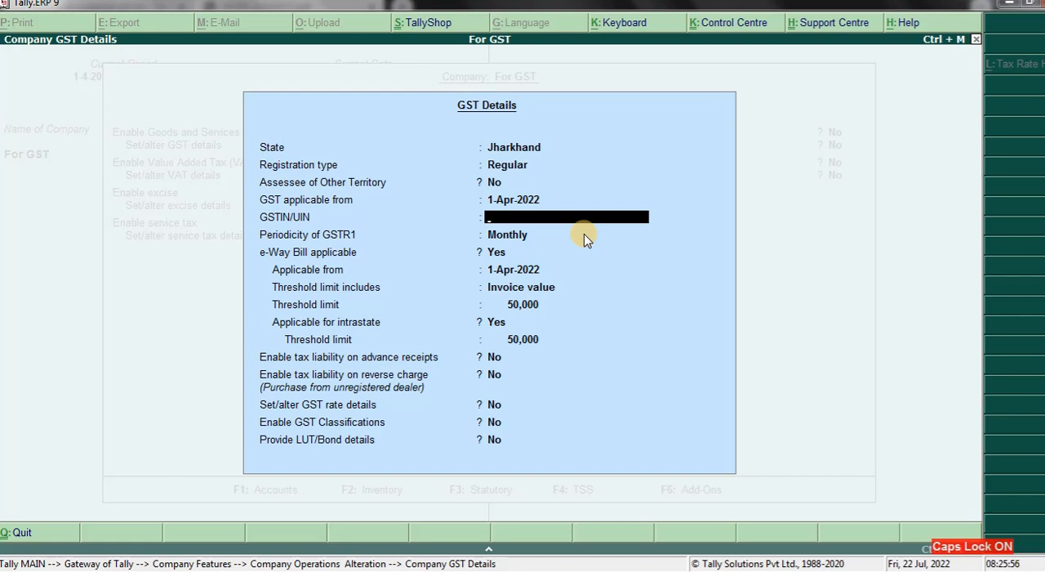
text(V)
key(BackSpace)
key(ctrl+alt+v)
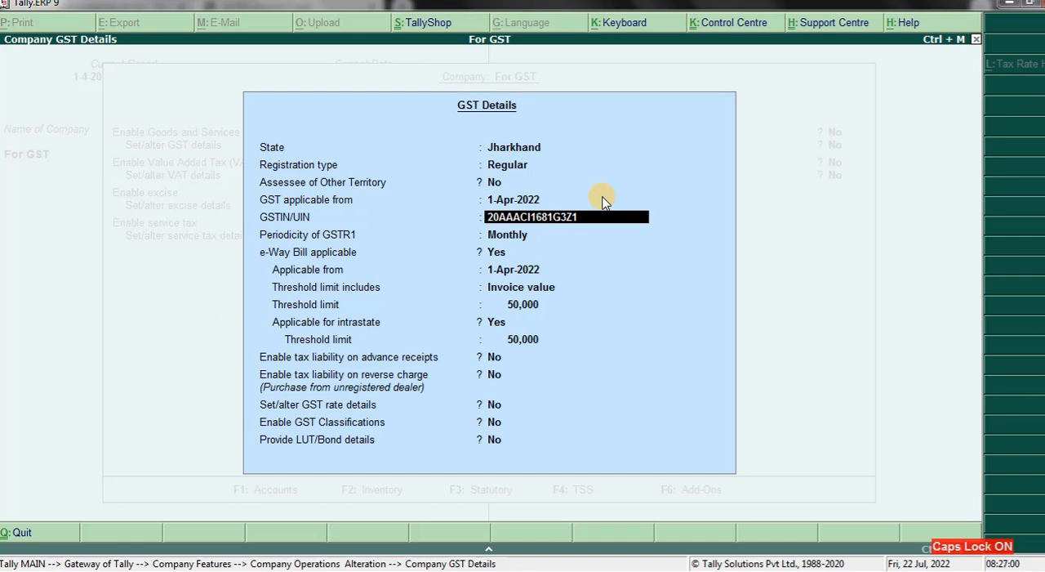
- Keep the Monthly GSTR1 periodicity and the existing e-Way Bill settings, and accept the company's GST Details
key(Return)
key(Return)
key(Return)
key(Return)
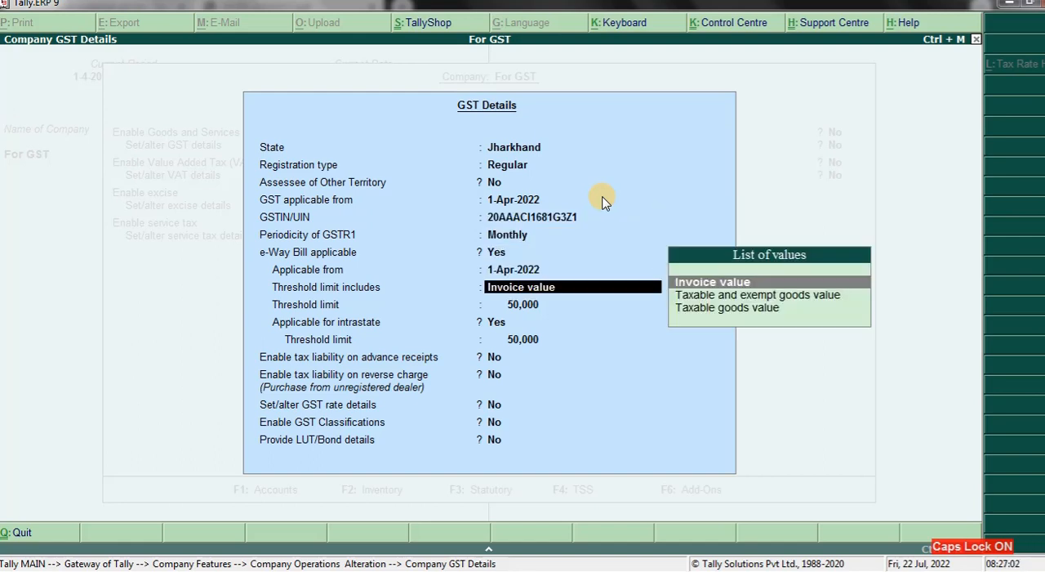
key(ctrl+a)
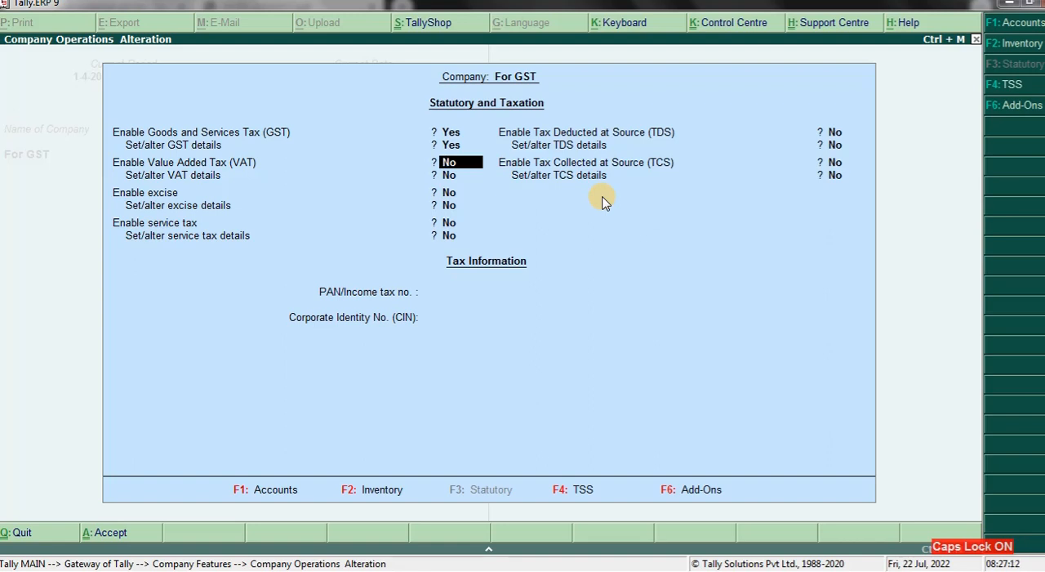
- Accept the company's Statutory and Taxation features and return to the Gateway of Tally
key(ctrl+a)
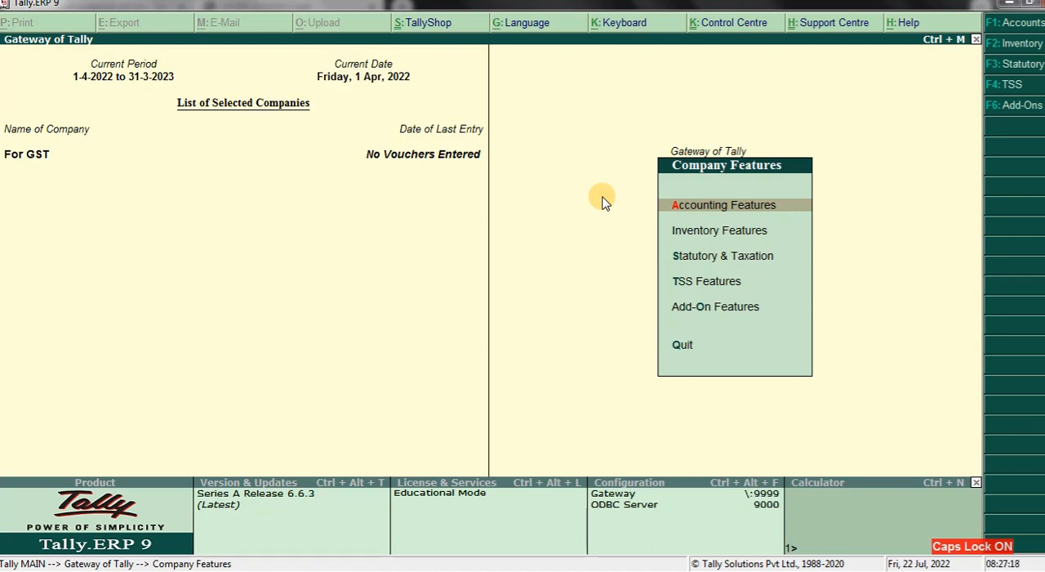
key(Escape)
key(Down)
key(Down)
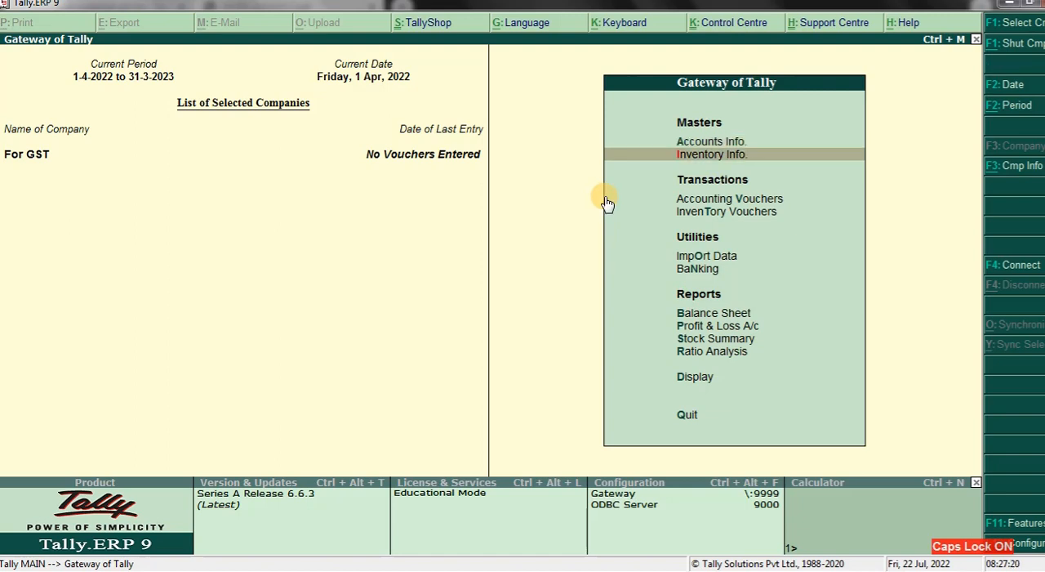
click(606, 203)
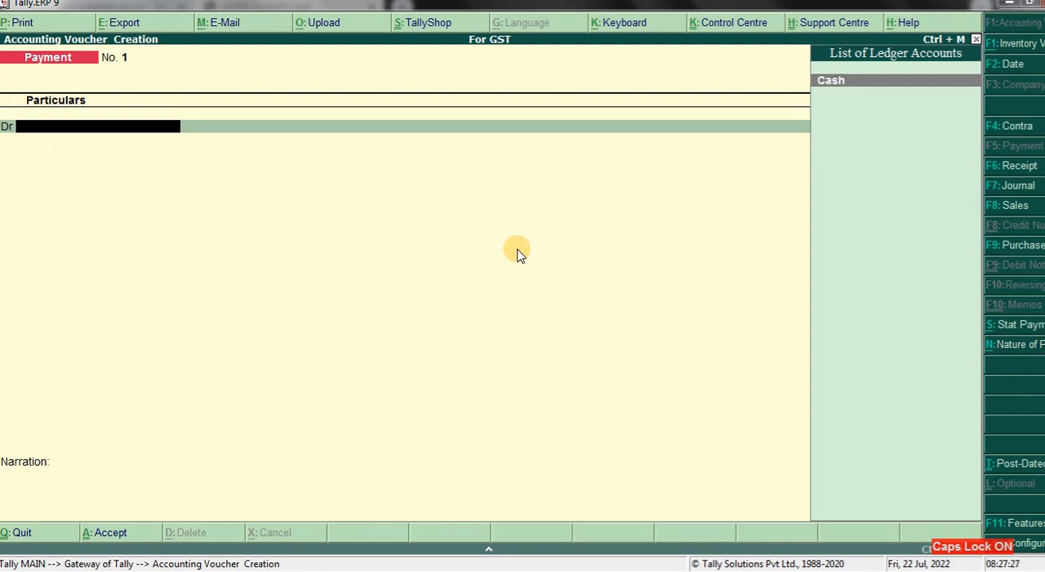
key(Escape)
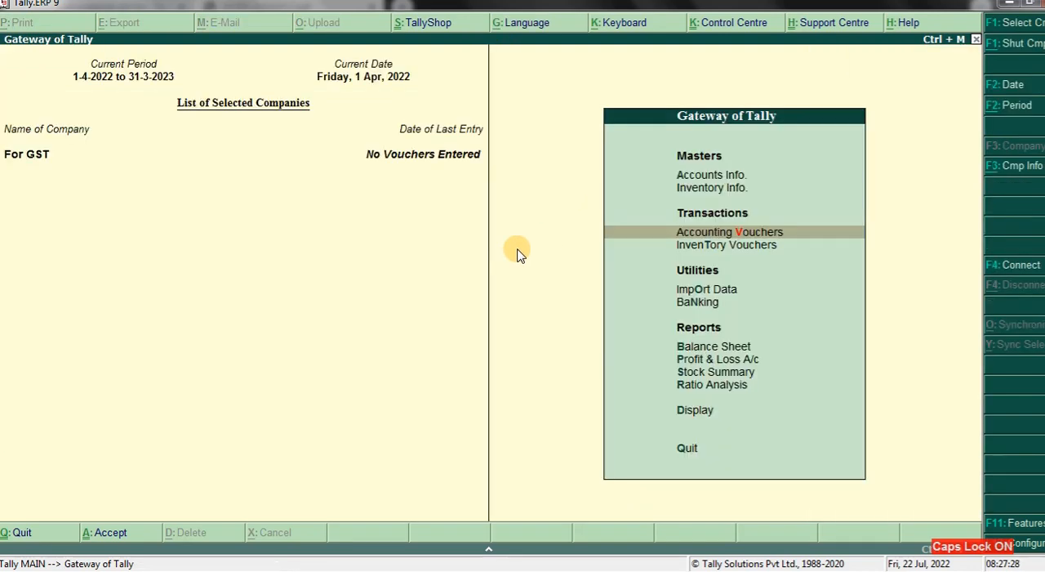
- Open the single Ledger Creation form through Accounts Info
key(Up)
key(Up)
key(Return)
key(Down)
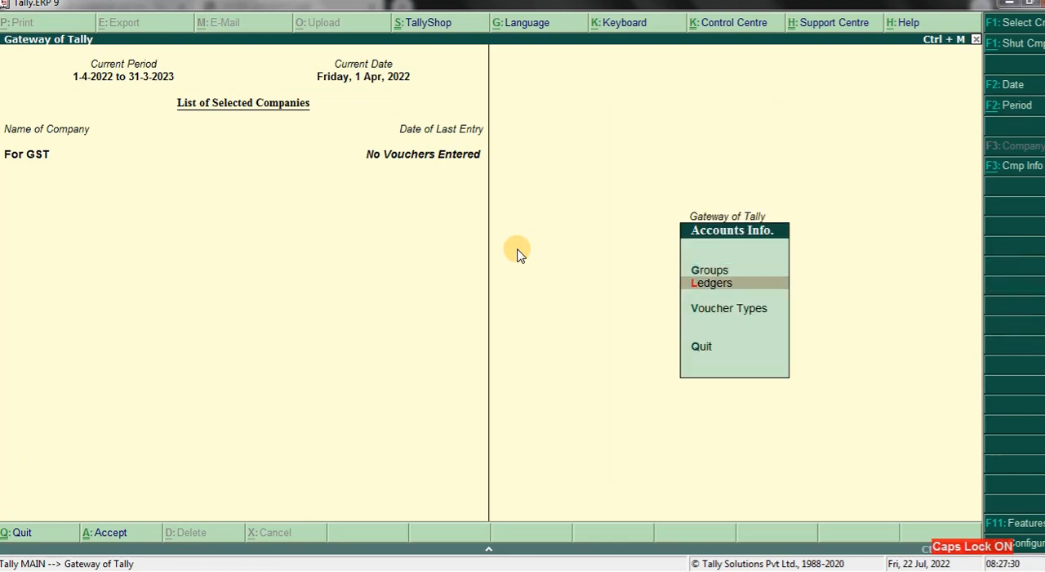
key(Return)
key(Return)
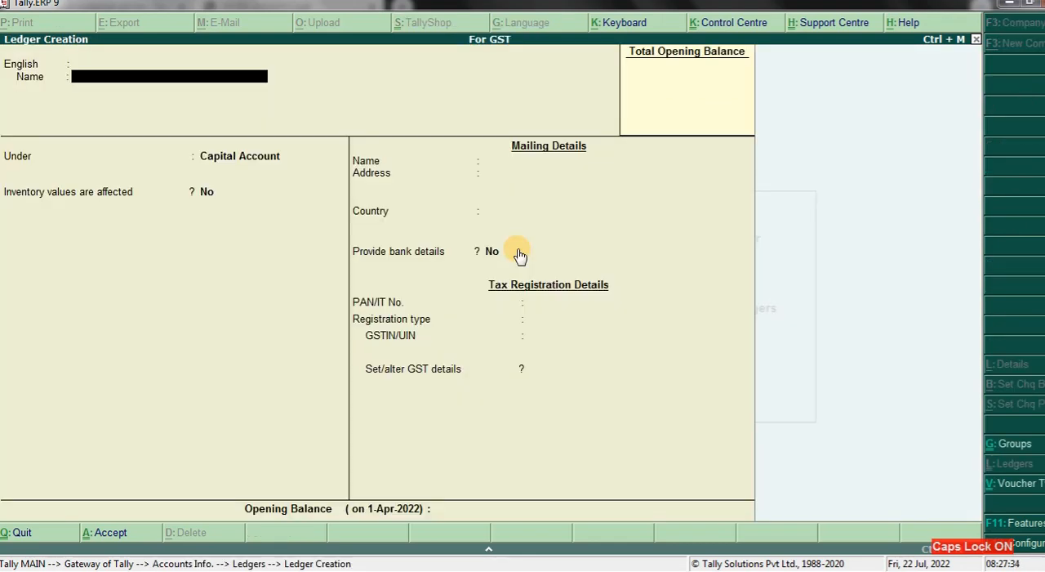
- Name the new ledger CAPITAL A/C, adding no name in another language
text(CAPITAL A/C)
key(Return)
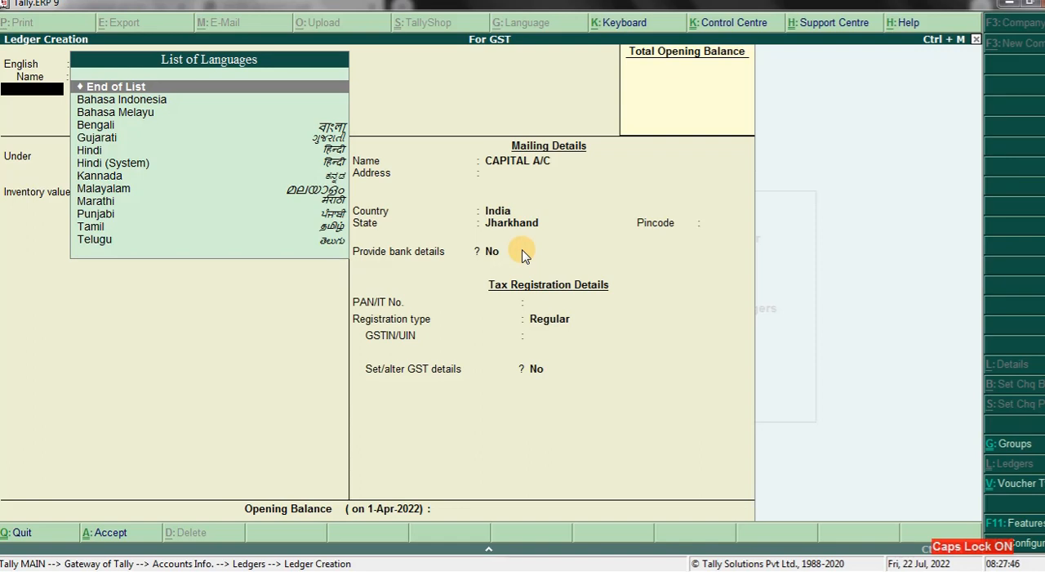
key(Return)
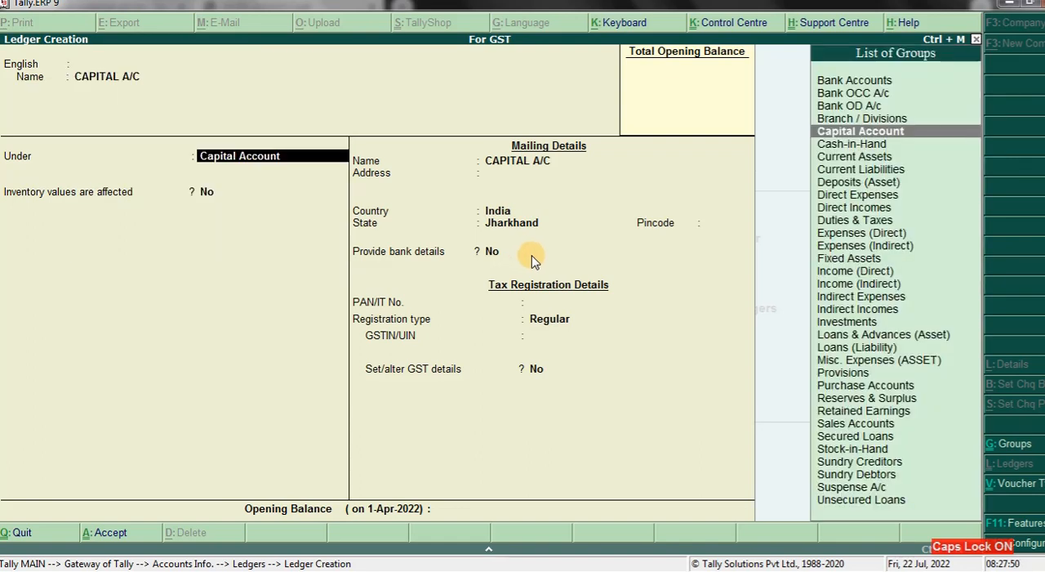
- Look through the available languages in the Keyboard Configuration and keep English
click(633, 30)
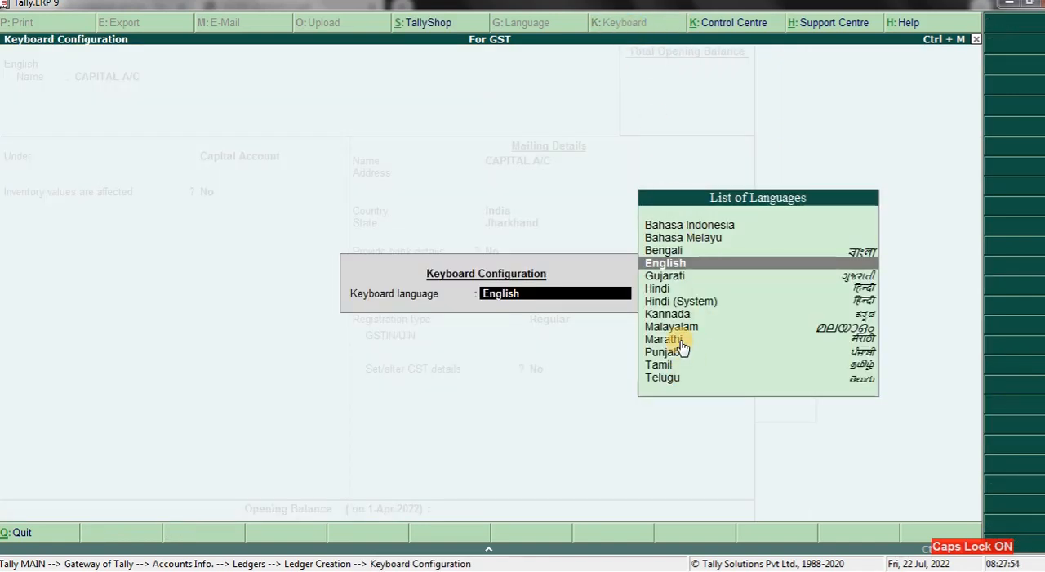
key(Up)
key(Up)
key(Up)
key(Down)
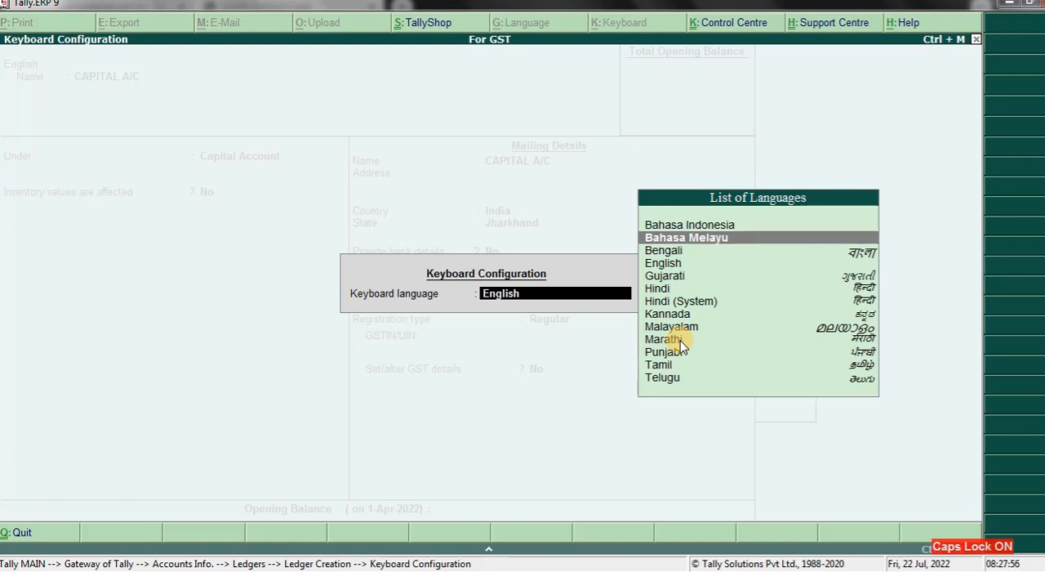
key(Down)
key(Down)
key(Down)
key(End)
key(Up)
key(Up)
key(Up)
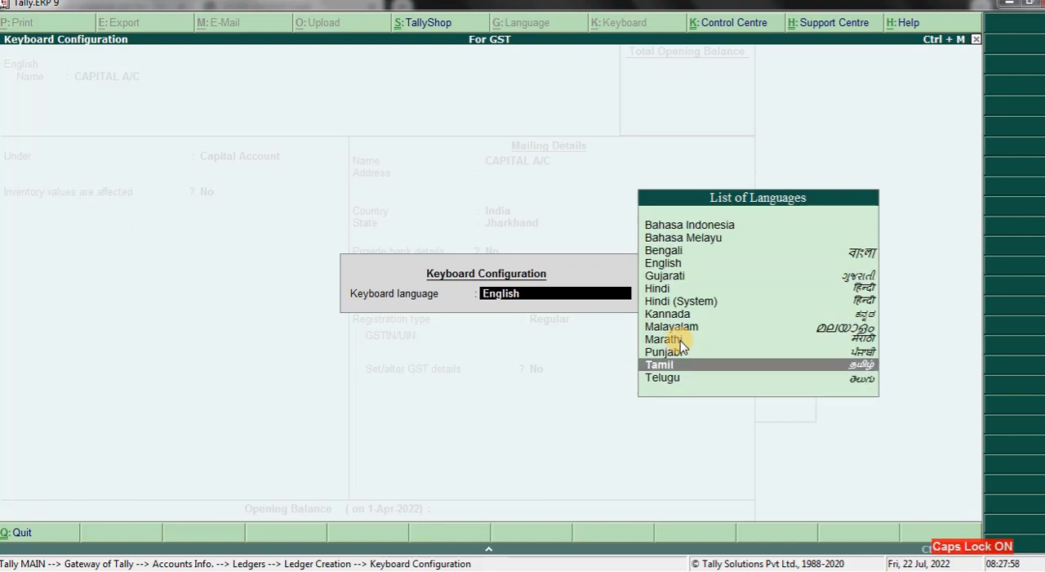
key(Up)
key(Up)
key(Up)
key(Up)
key(Up)
key(Up)
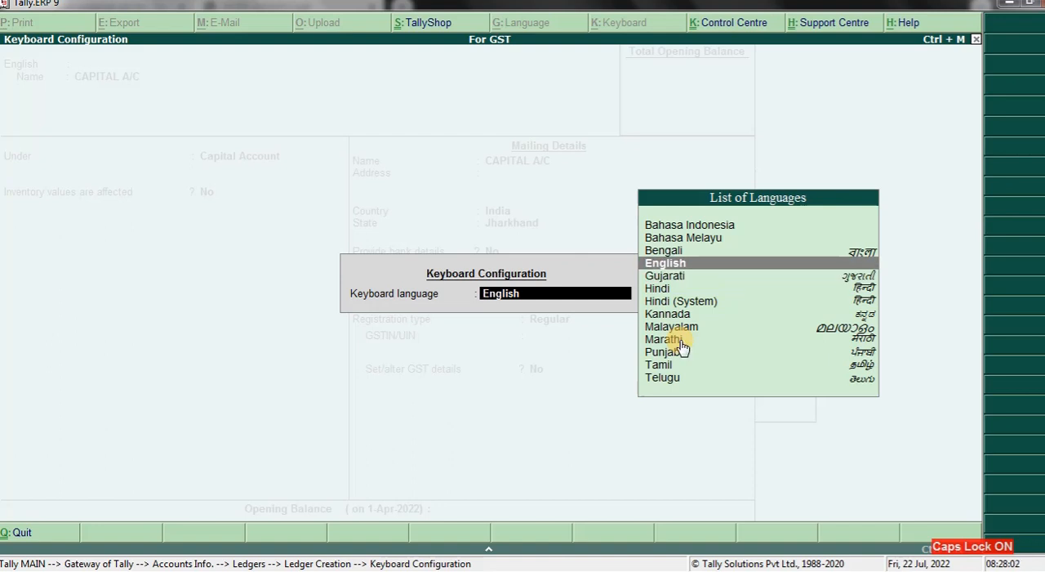
key(Return)
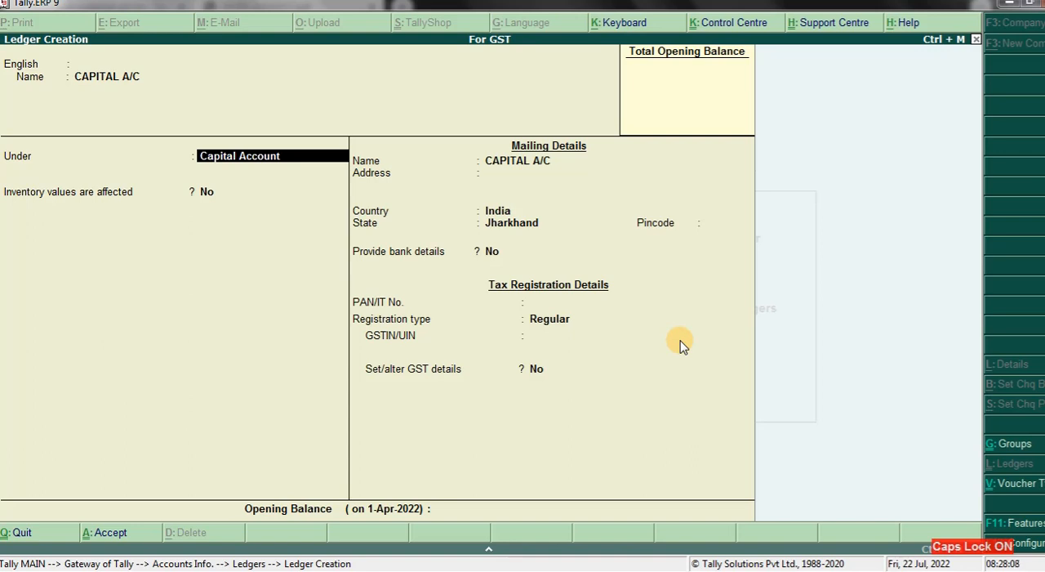
- Save the CAPITAL A/C ledger under the Capital Account group
key(ctrl+a)
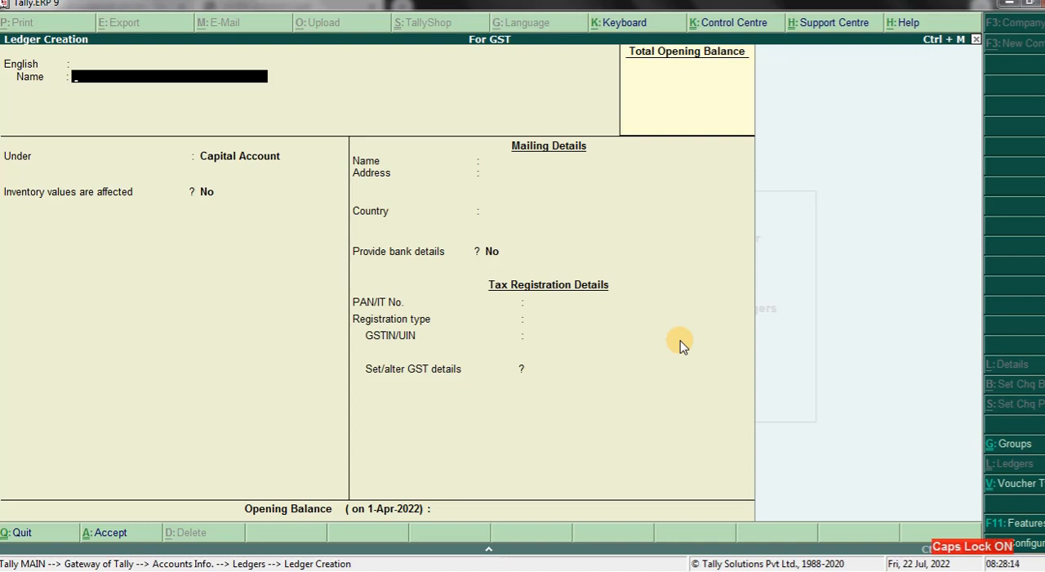
- Name the next ledger SALES A/C and place it under the Sales Accounts group
text(SALES A/C)
key(Return)
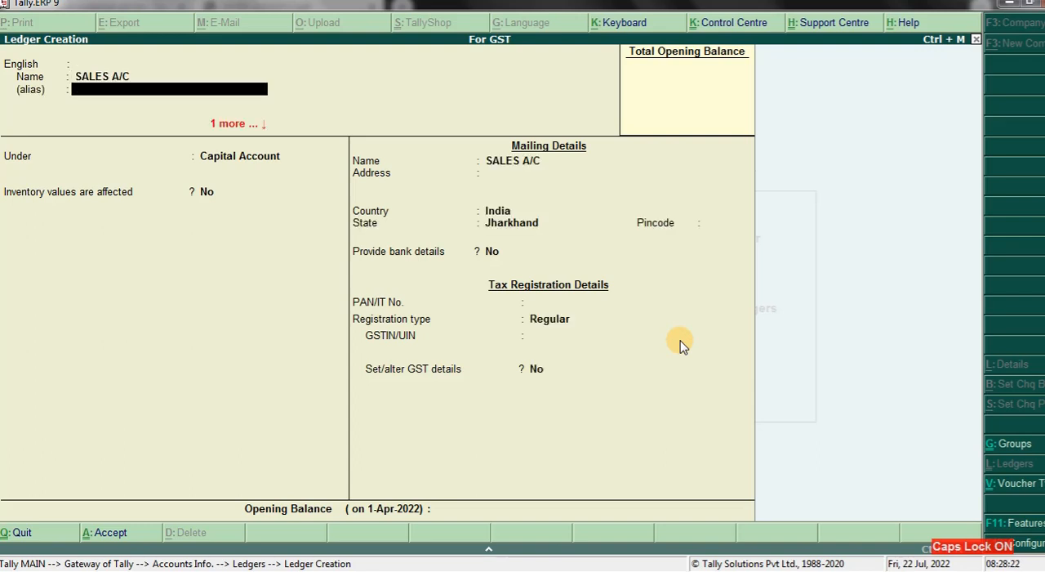
key(Return)
text(SALES)
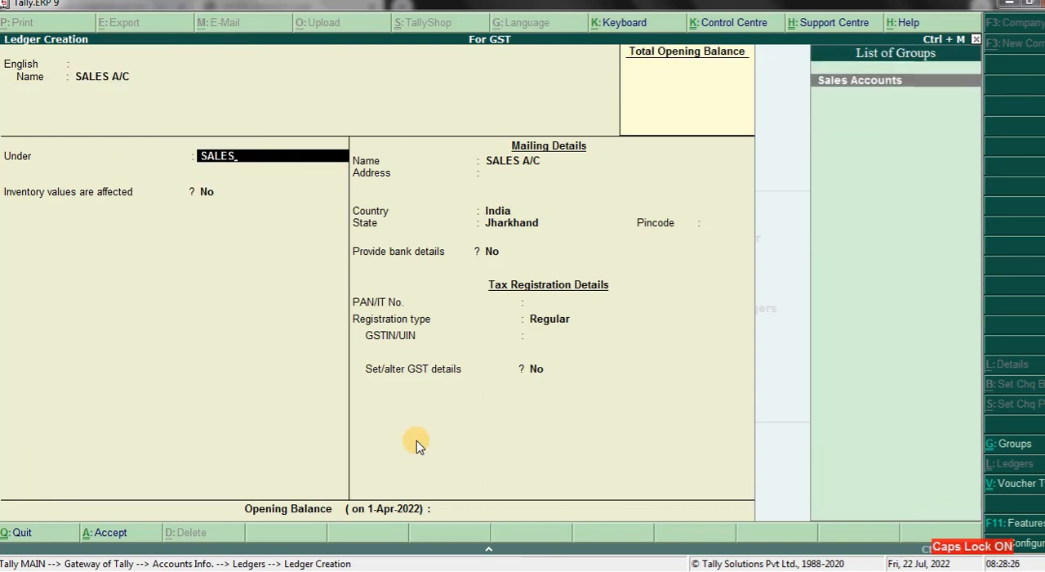
key(Return)
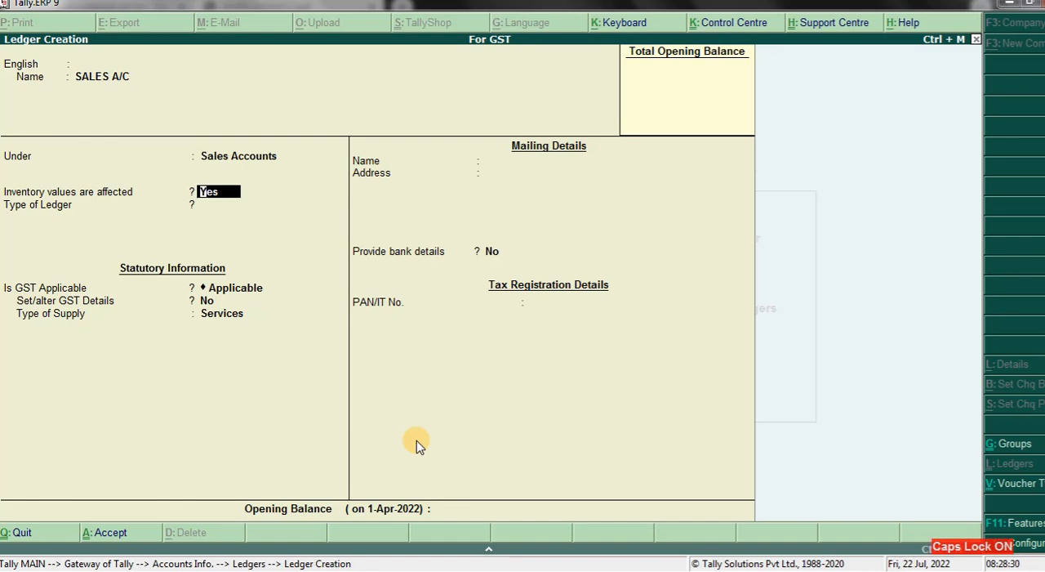
- Keep GST applicable with ledger type Not Applicable, set the sales ledger's Type of Supply to Goods, and save it
key(Return)
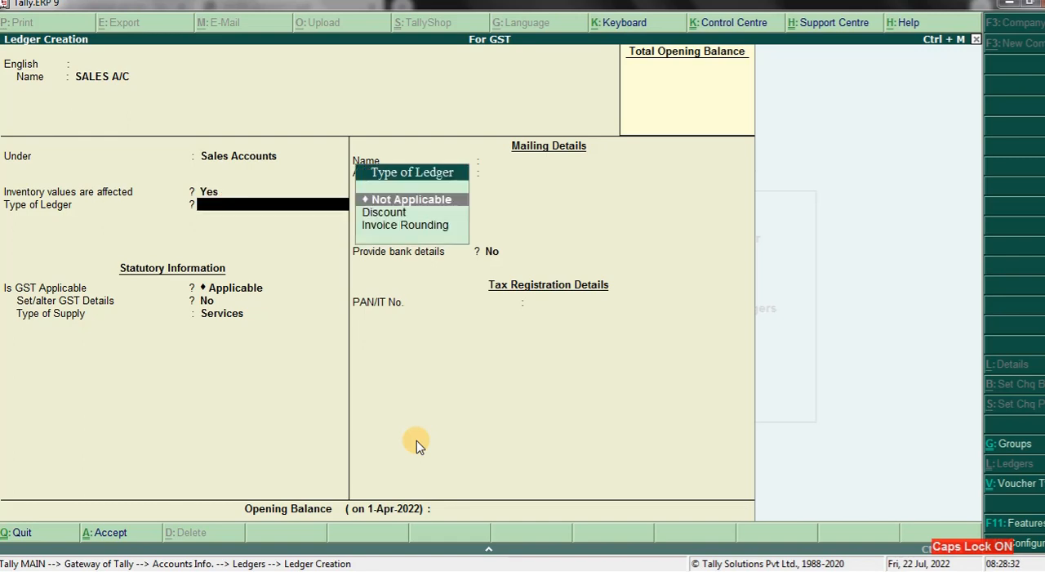
key(Return)
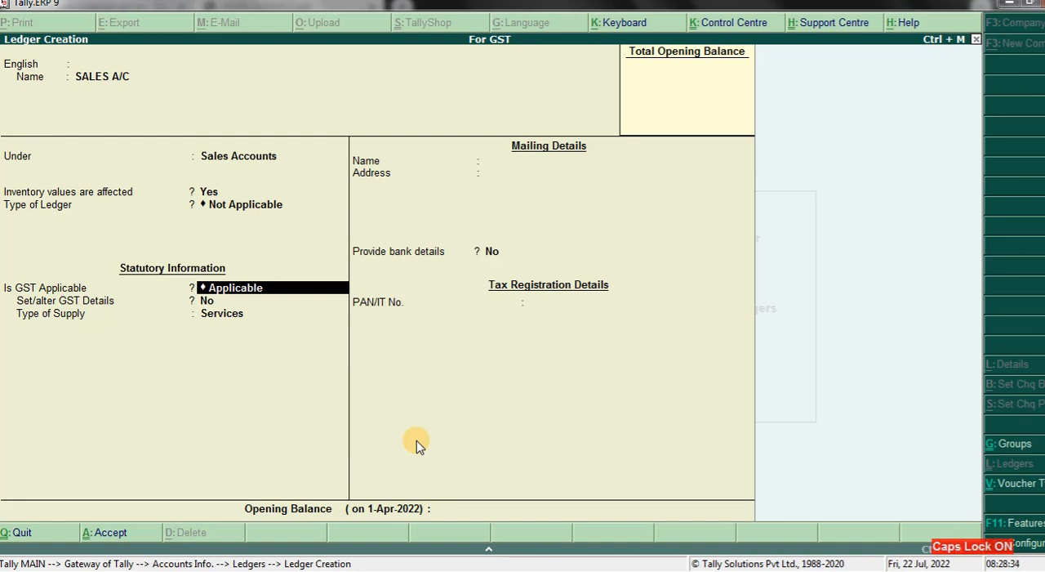
key(Return)
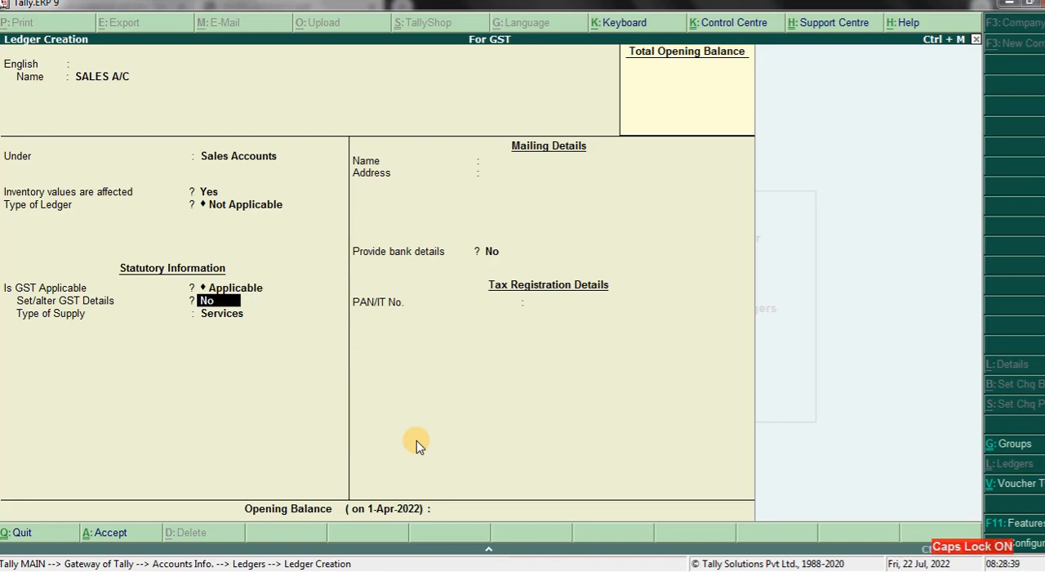
key(Return)
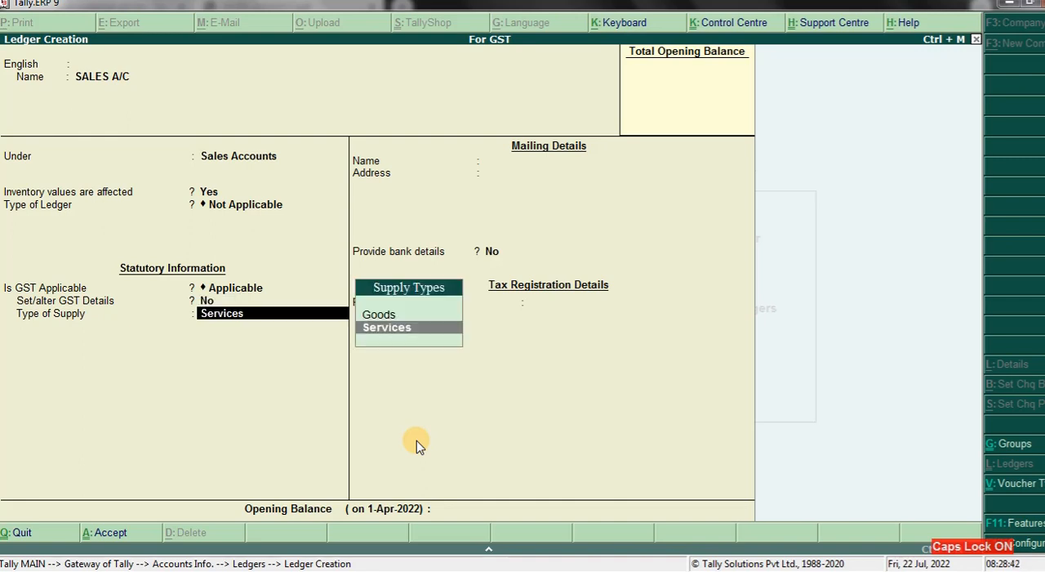
key(Up)
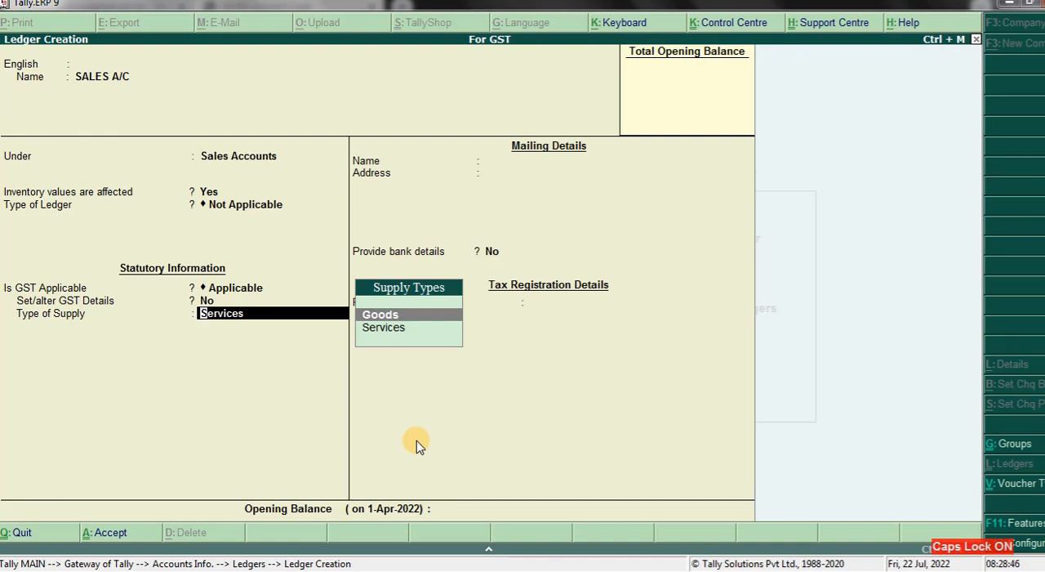
key(Return)
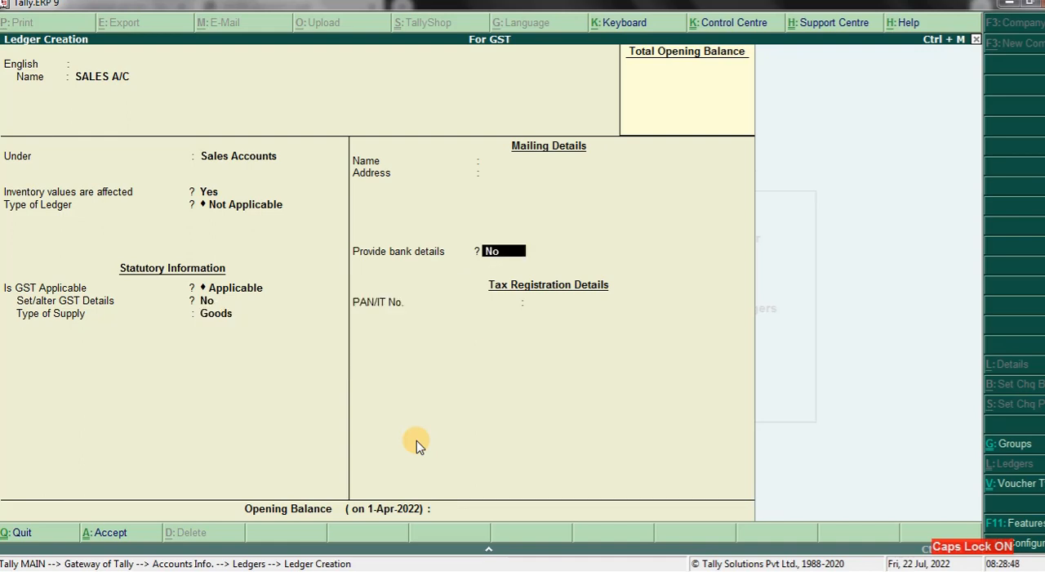
key(ctrl+a)
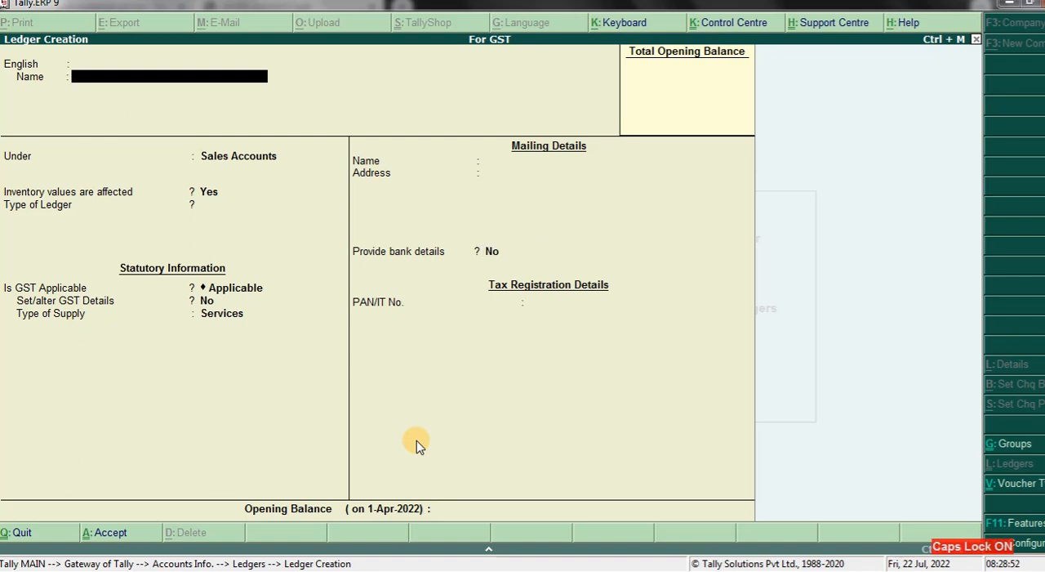
- Name the next ledger PURCHASE and place it under the Purchase Accounts group
text(PURCHASE)
key(Return)
key(Return)
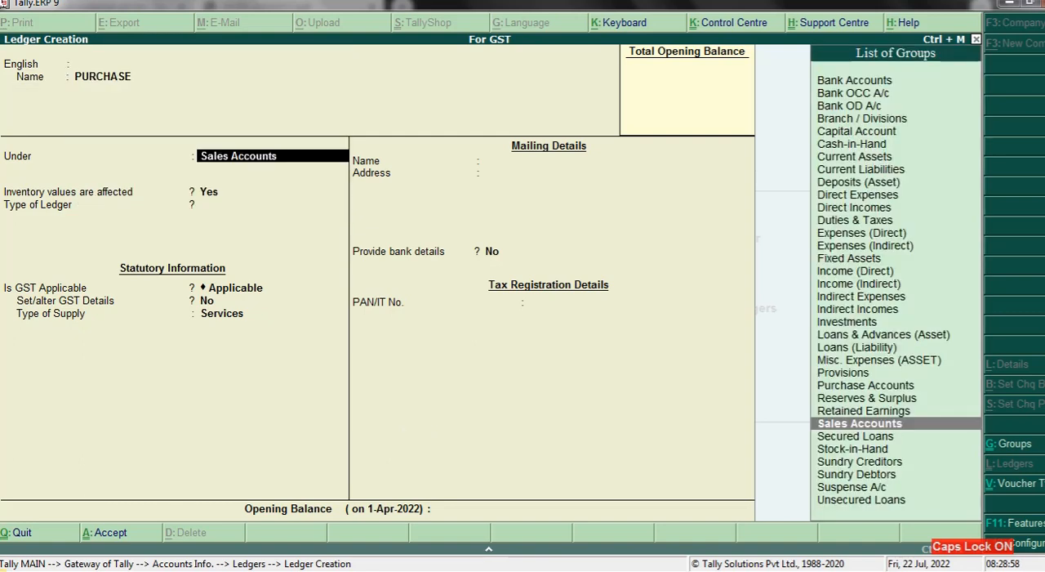
text(PUR)
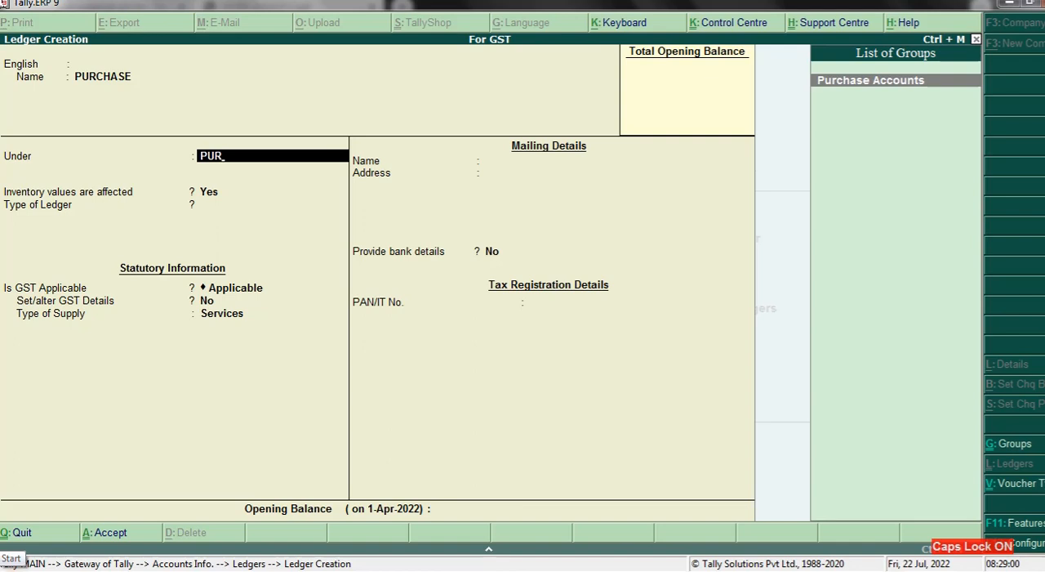
key(Return)
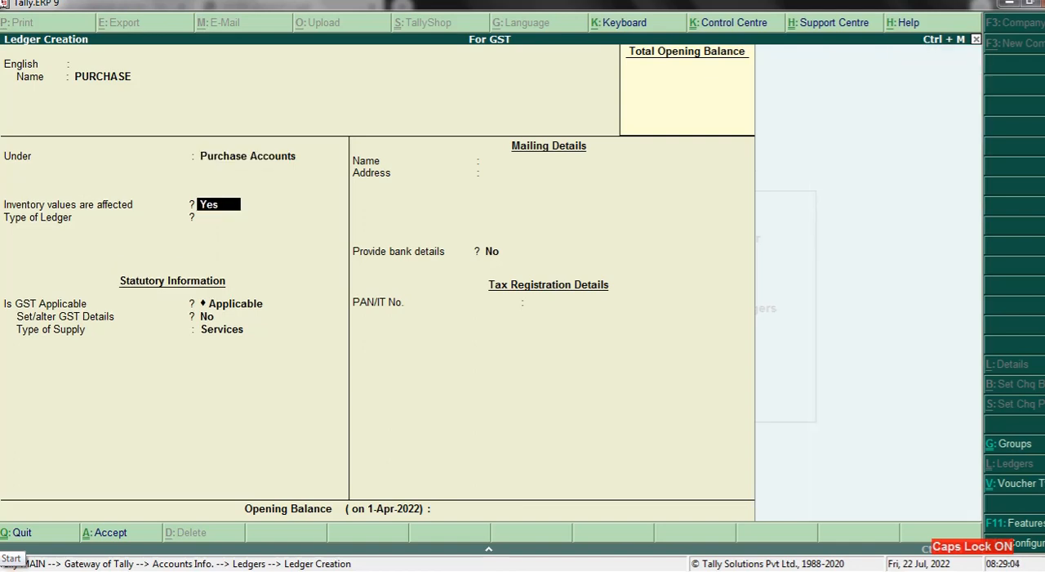
- Keep GST applicable with ledger type Not Applicable, set the PURCHASE ledger's Type of Supply to Goods, and save it
key(Return)
key(Return)
key(Return)
key(Return)
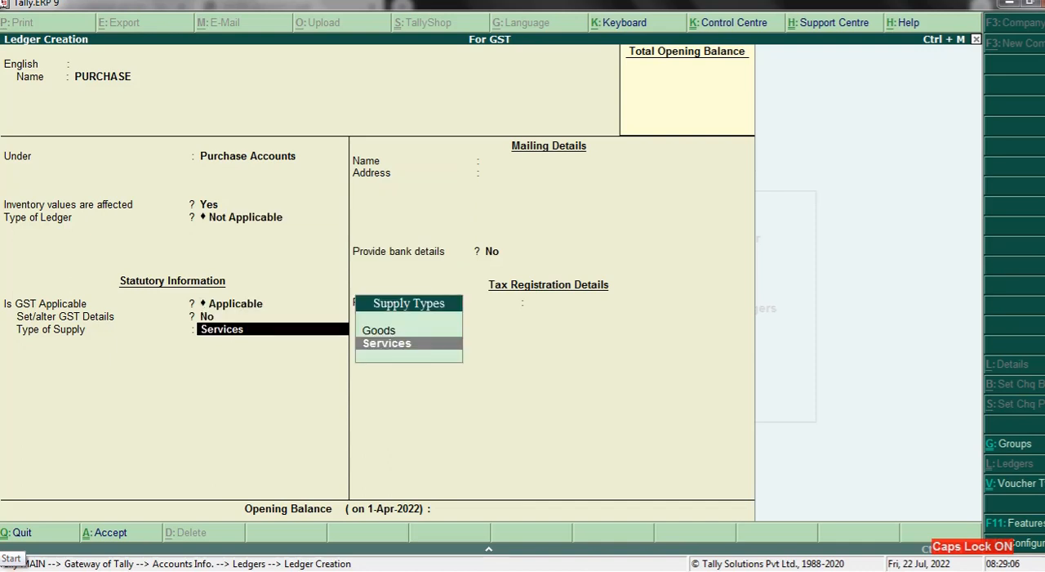
key(Up)
key(Return)
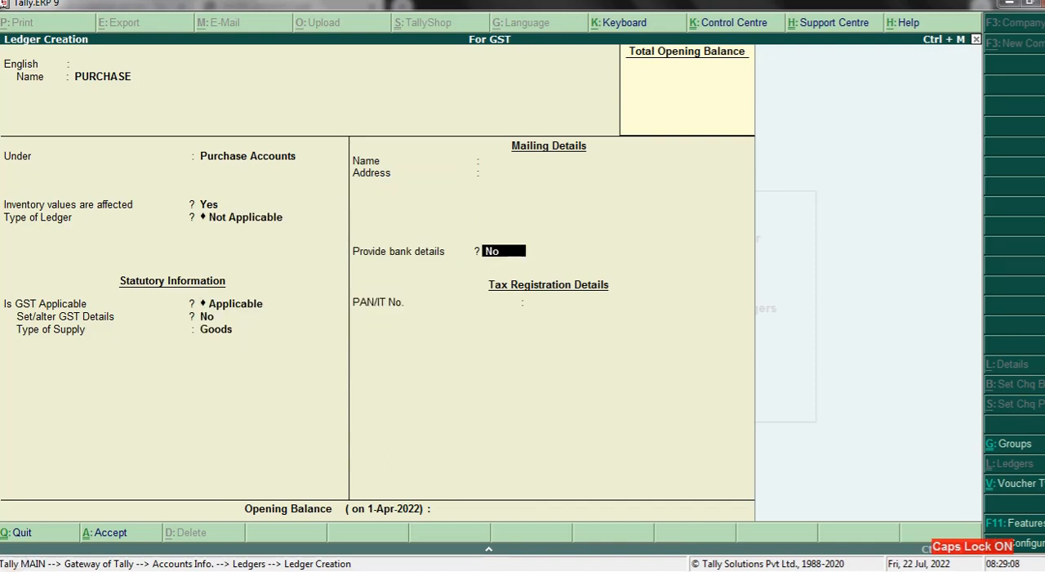
key(ctrl+a)
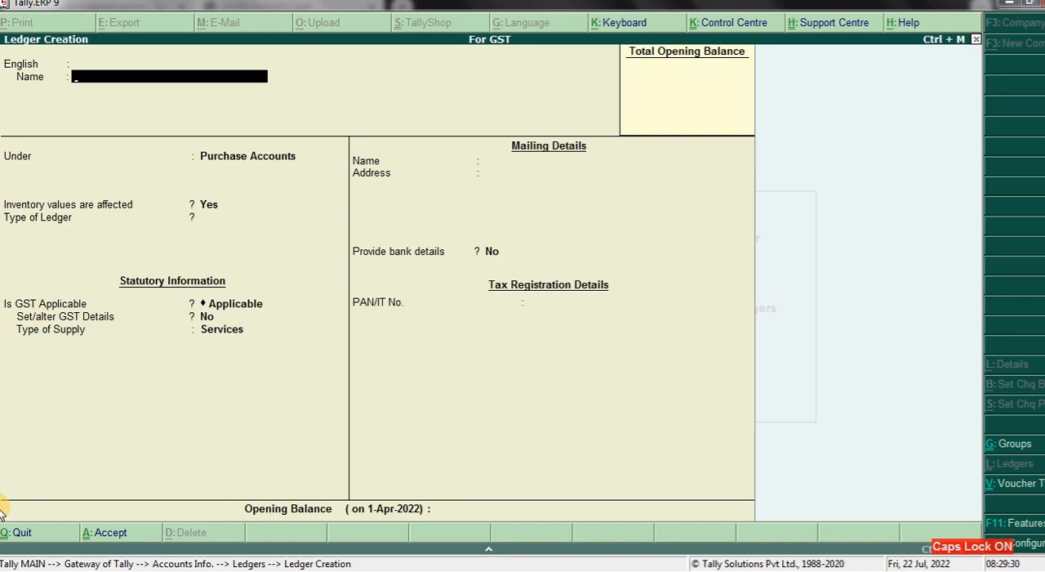
- Name the next ledger CGST and place it under the Duties & Taxes group
key(Caps_Lock)
text(C)
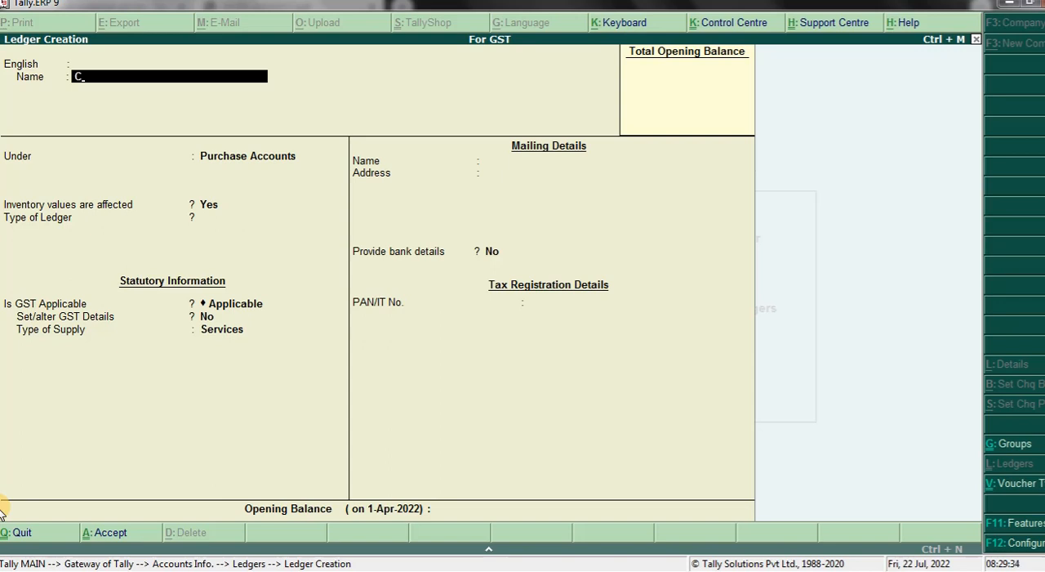
text(GST)
key(Return)
key(Return)
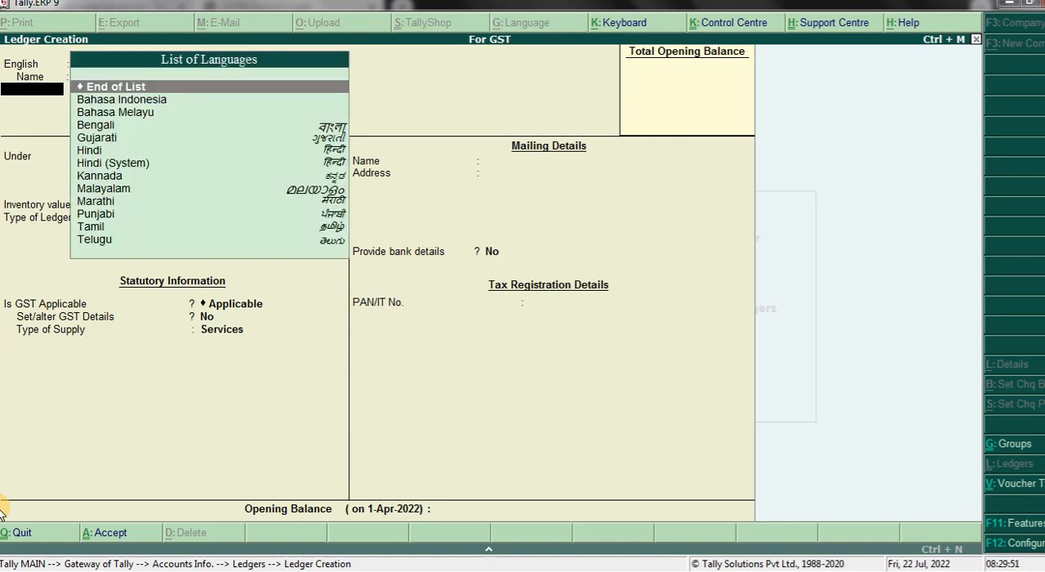
key(Return)
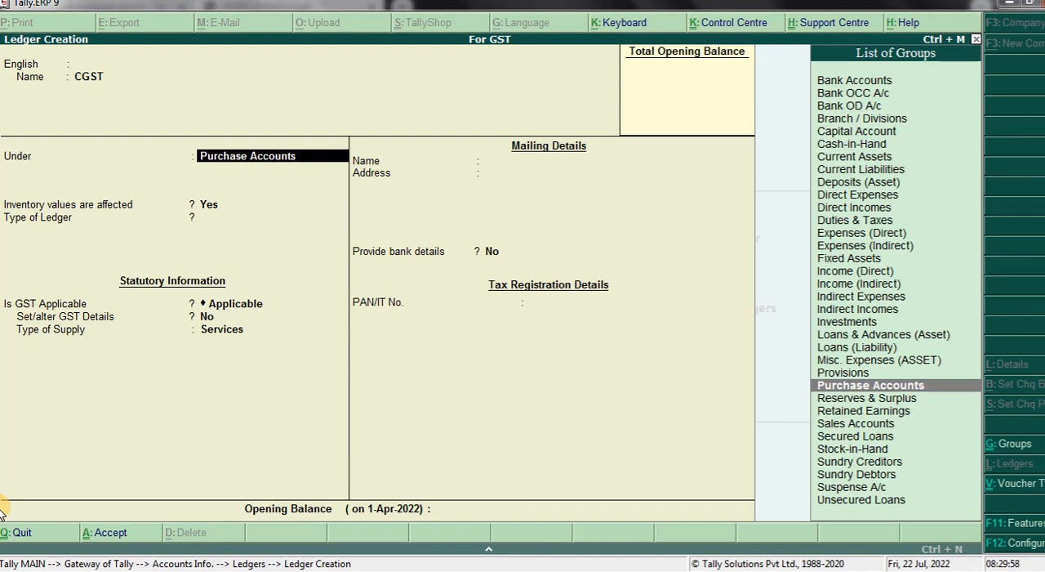
text(Du)
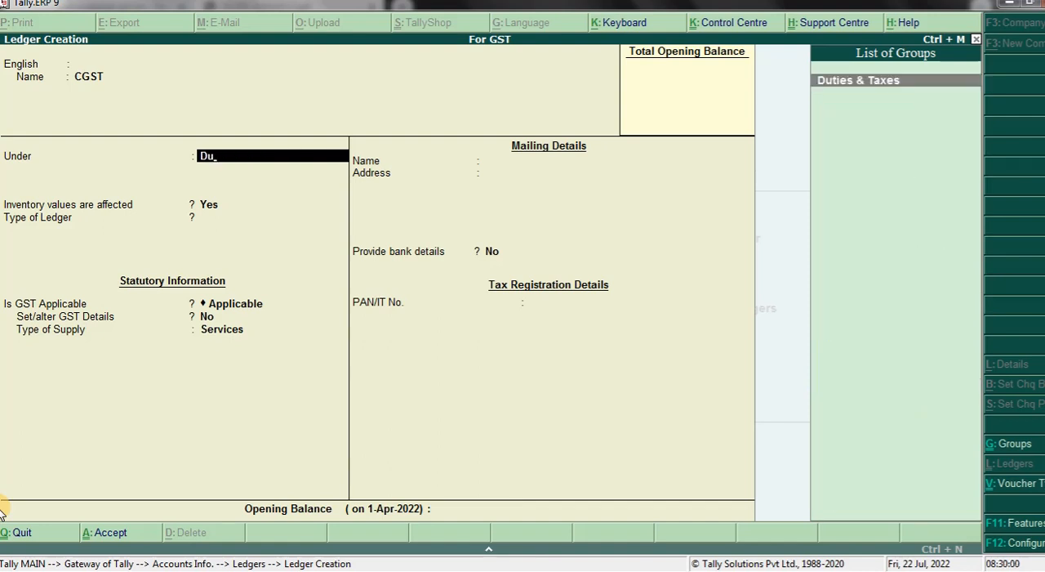
key(Return)
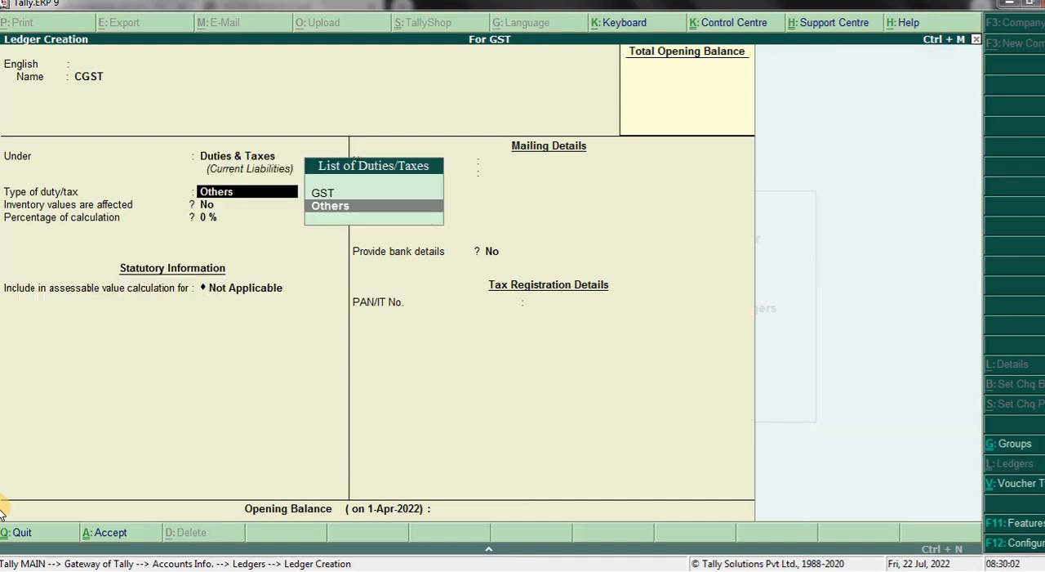
- Set the CGST ledger's type of duty/tax to GST with tax type Central Tax, leave the calculation percentage at 0, and save it
key(Up)
key(Return)
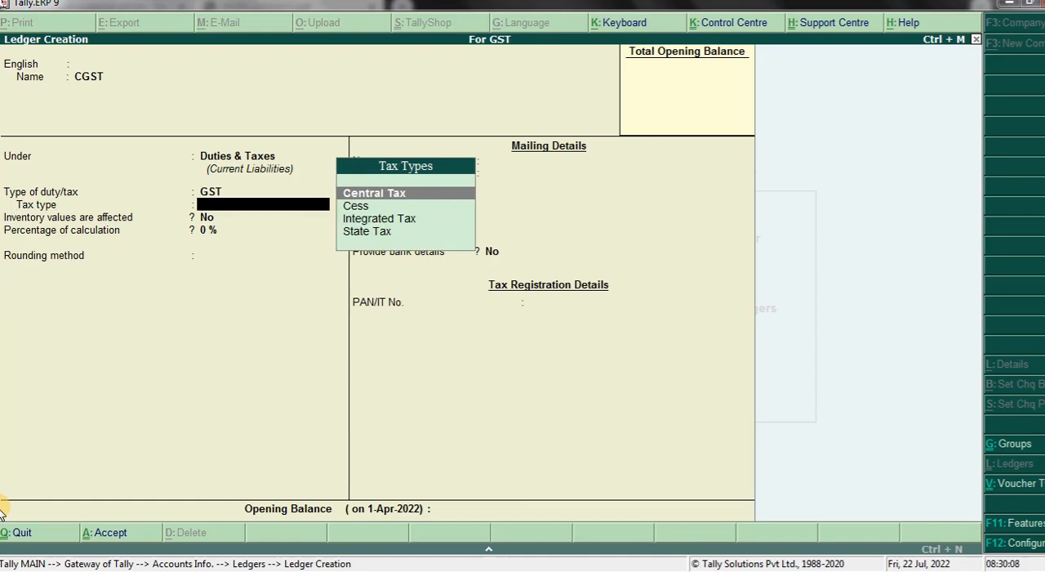
key(Return)
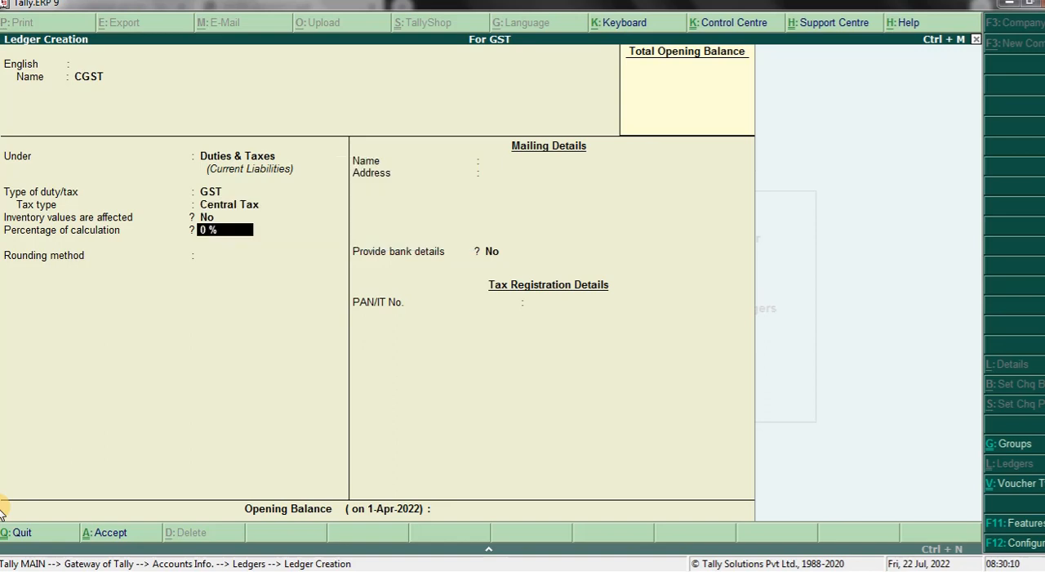
key(Return)
key(Return)
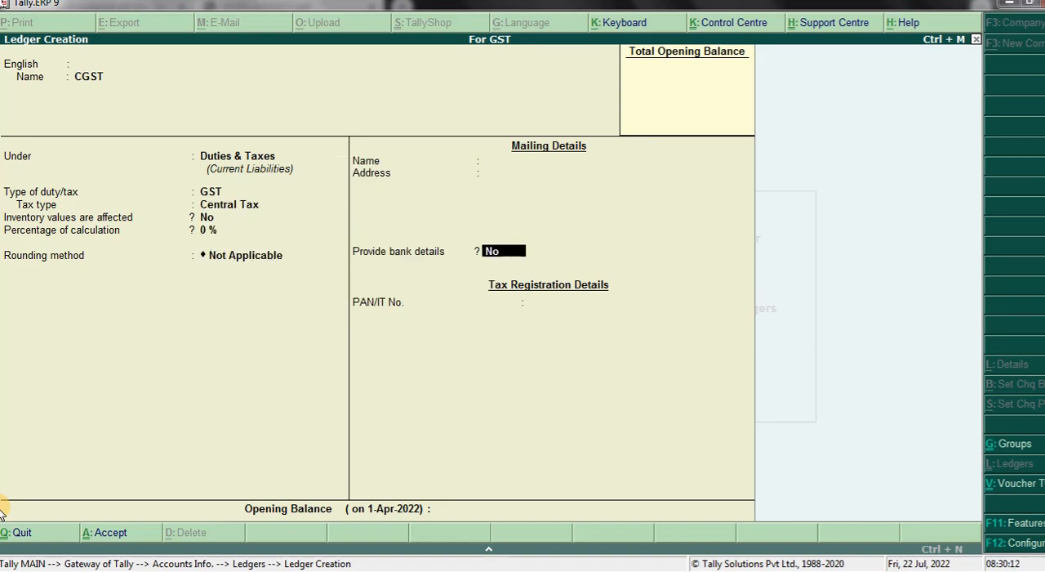
key(Return)
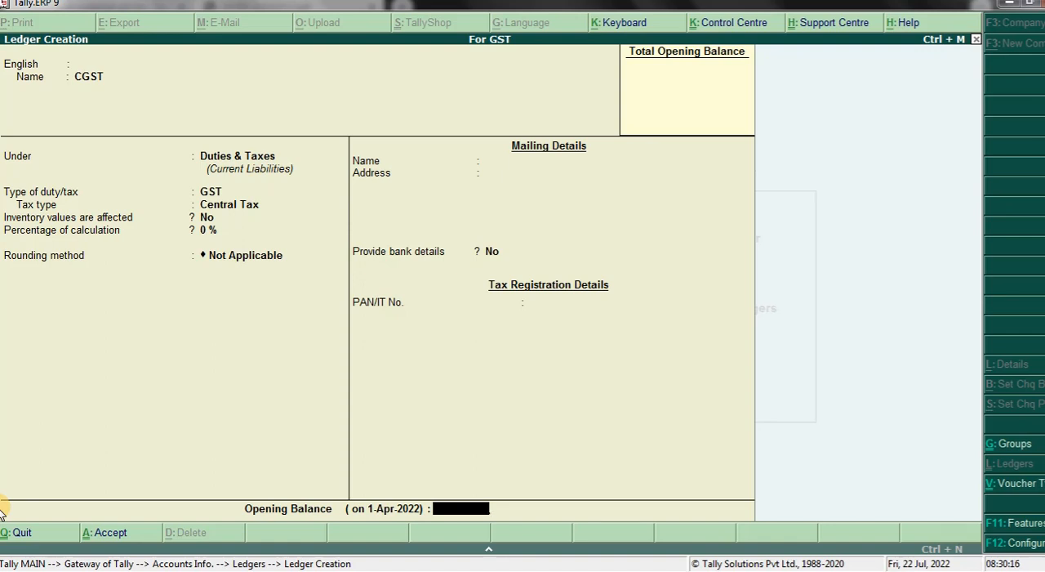
key(Return)
key(Return)
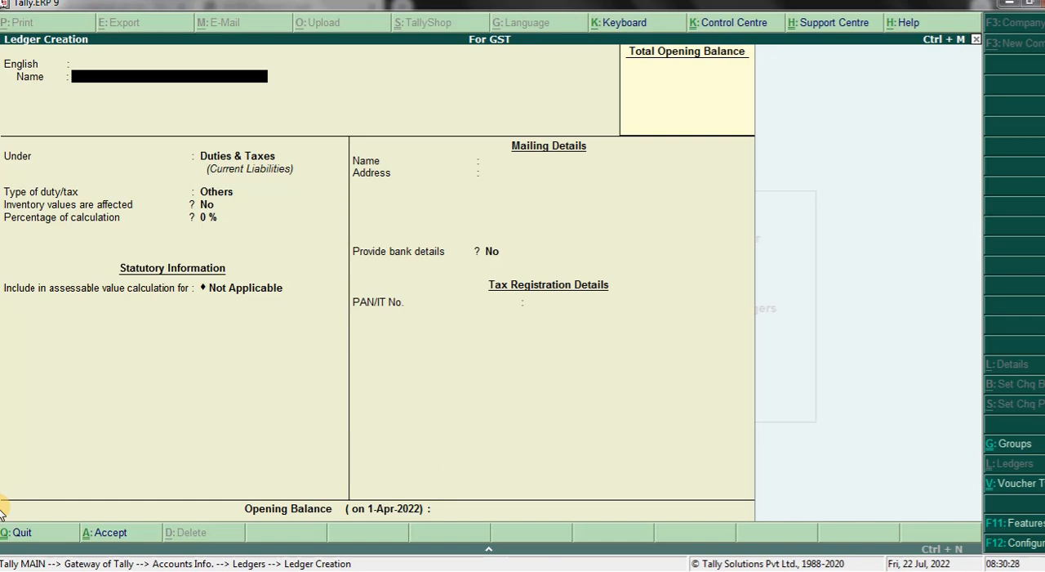
- Name the next ledger SGST and keep it under the Duties & Taxes group
text(S)
key(Caps_Lock)
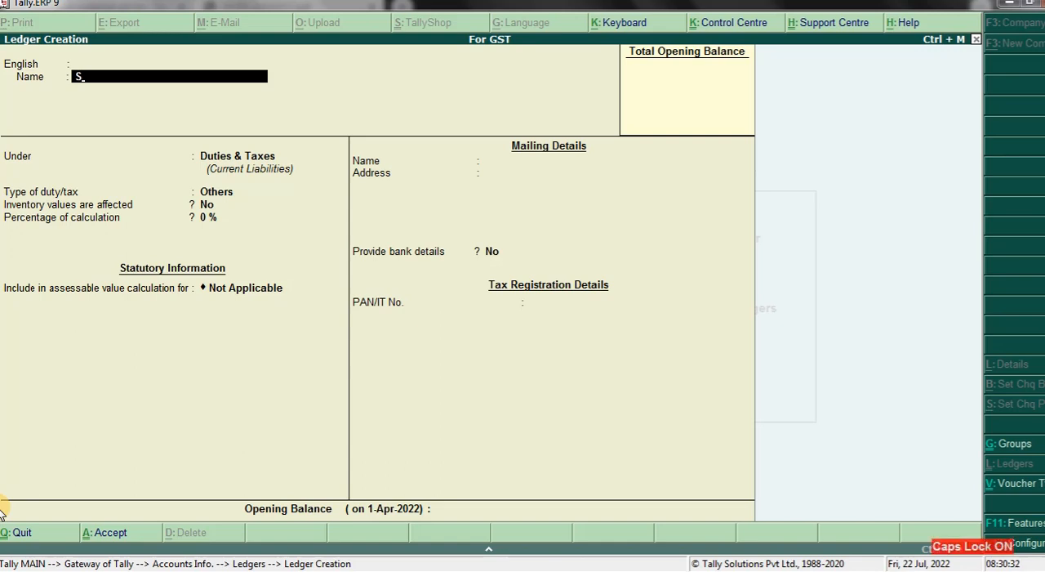
text(GST)
key(Return)
key(Return)
key(Return)
key(Return)
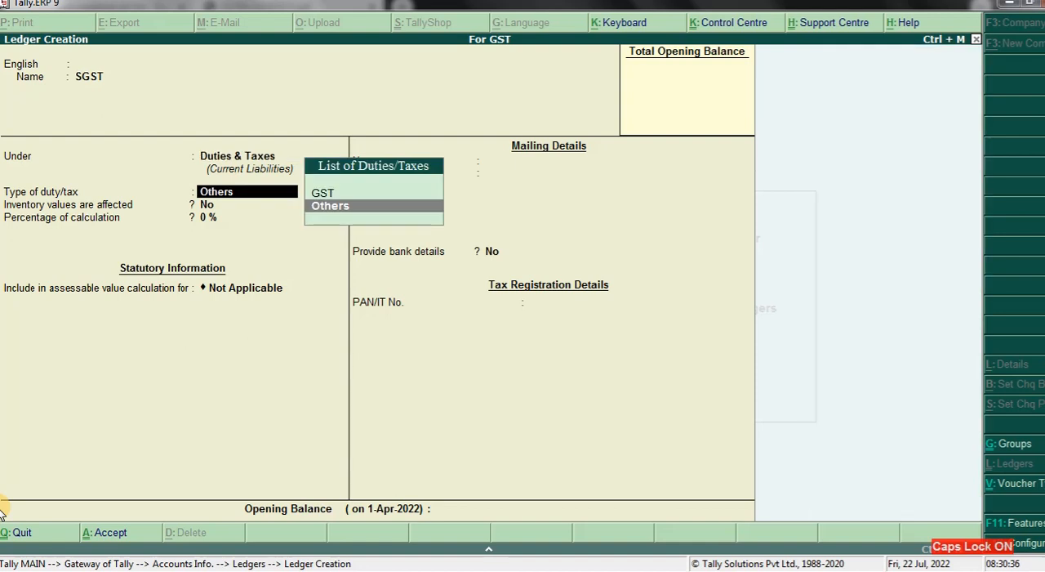
- Set the SGST ledger's type of duty/tax to GST with tax type State Tax, keep the remaining defaults, and save it
key(Up)
key(Return)
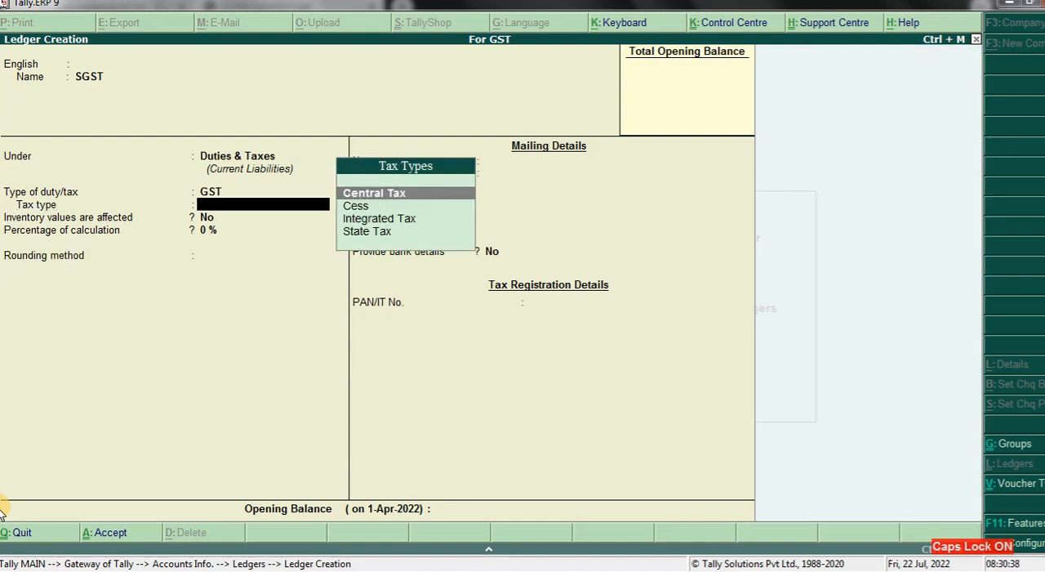
key(Down)
key(Down)
key(Down)
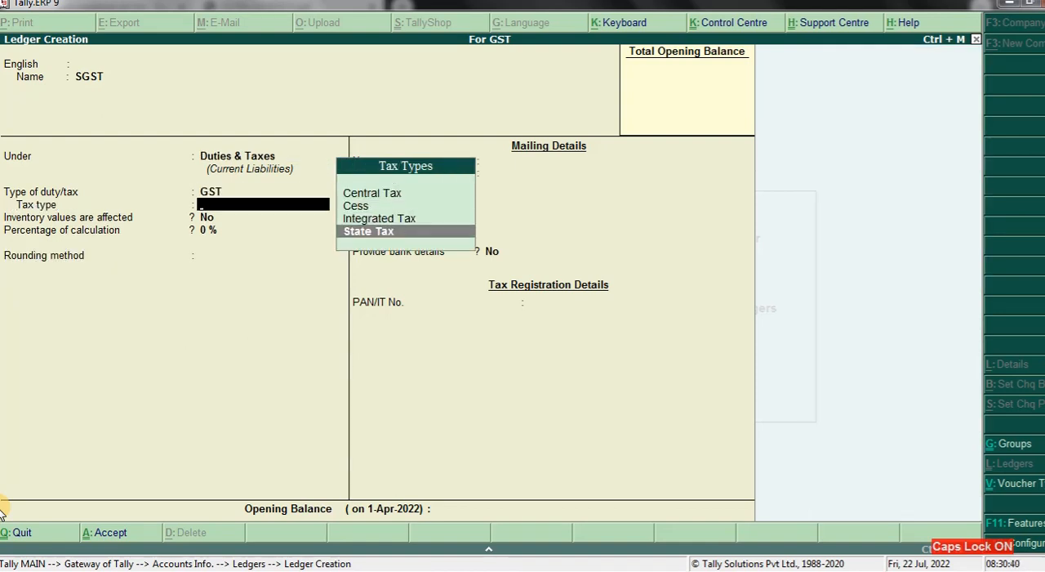
key(Return)
key(Return)
key(Return)
key(Return)
key(Return)
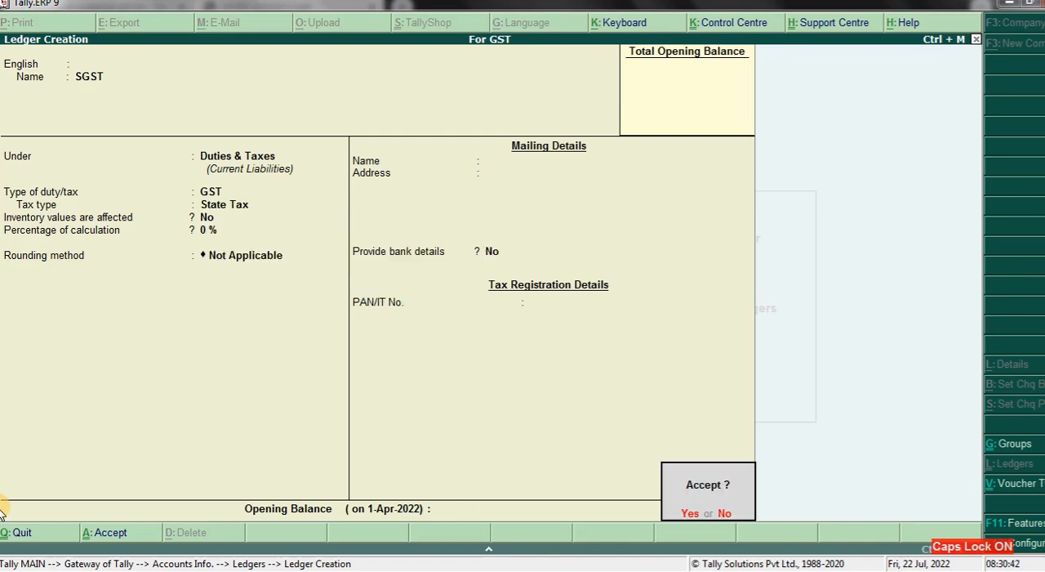
key(Return)
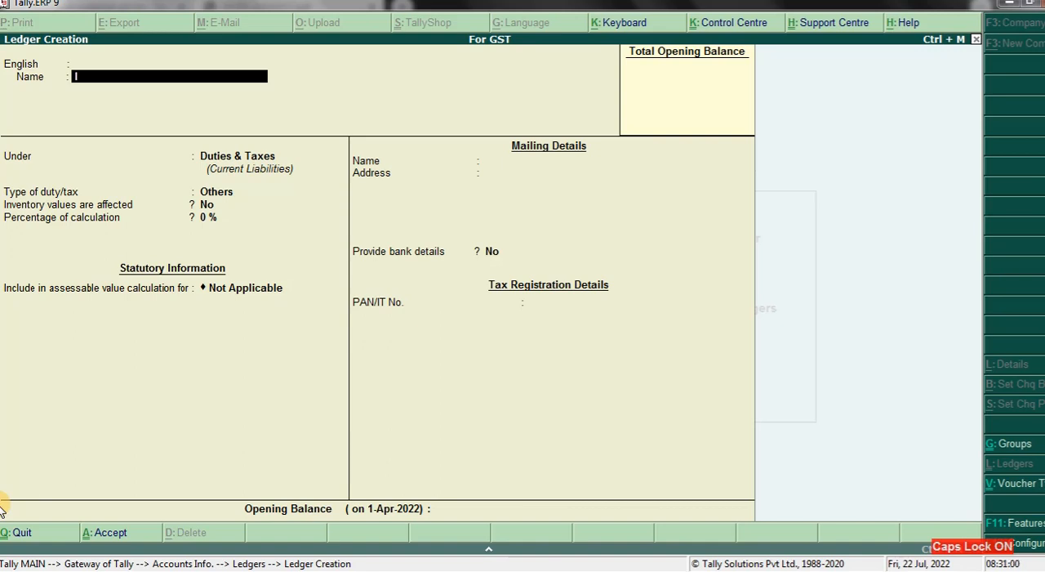
- Name the next ledger IGST and keep it under the Duties & Taxes group
text(GST)
key(Return)
key(Return)
key(Return)
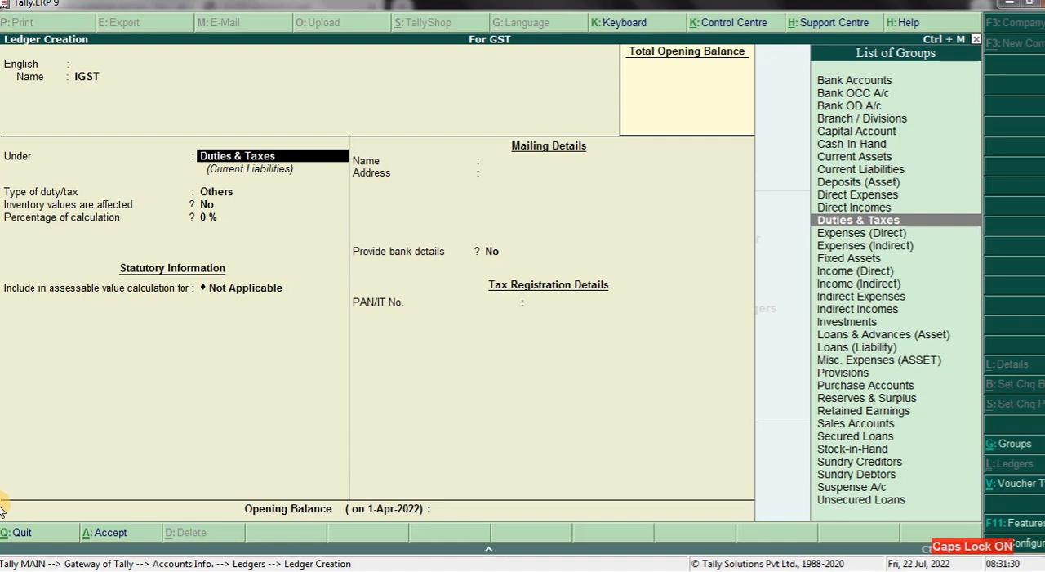
key(Return)
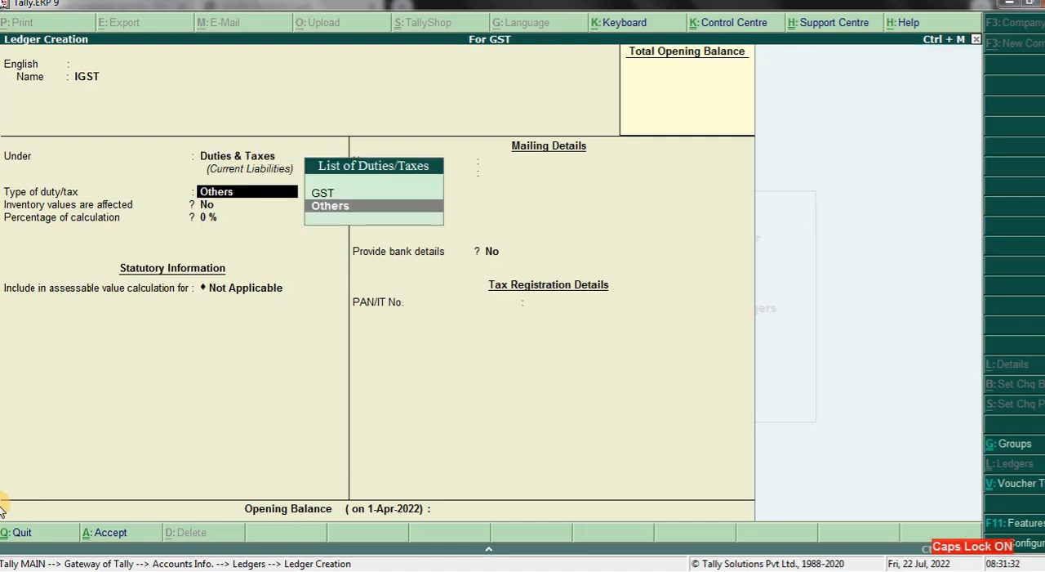
- Set the IGST ledger's type of duty/tax to GST with tax type Integrated Tax, keep the remaining defaults, and save it
key(Up)
key(Return)
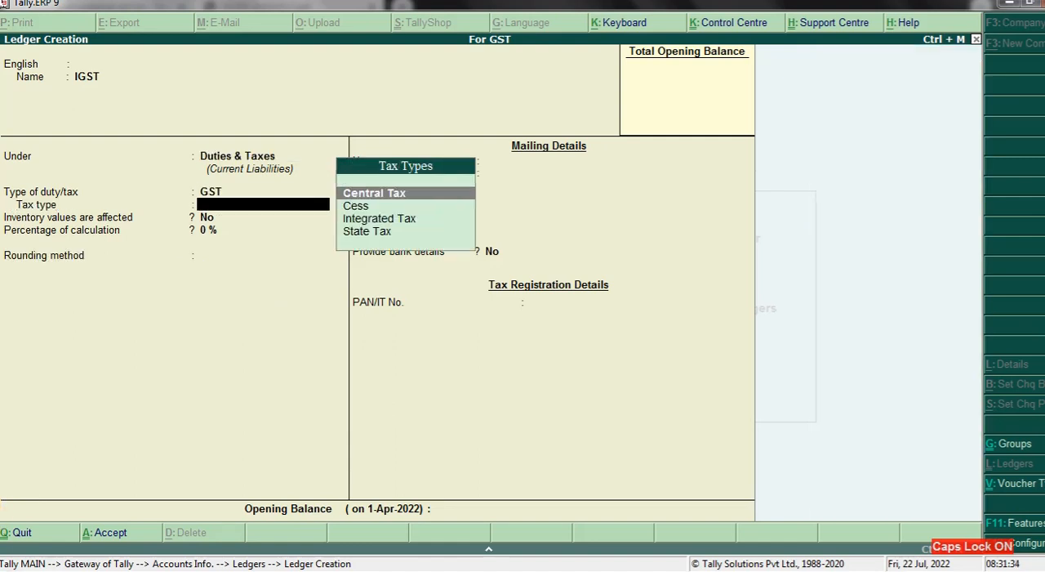
key(Down)
key(Down)
key(Return)
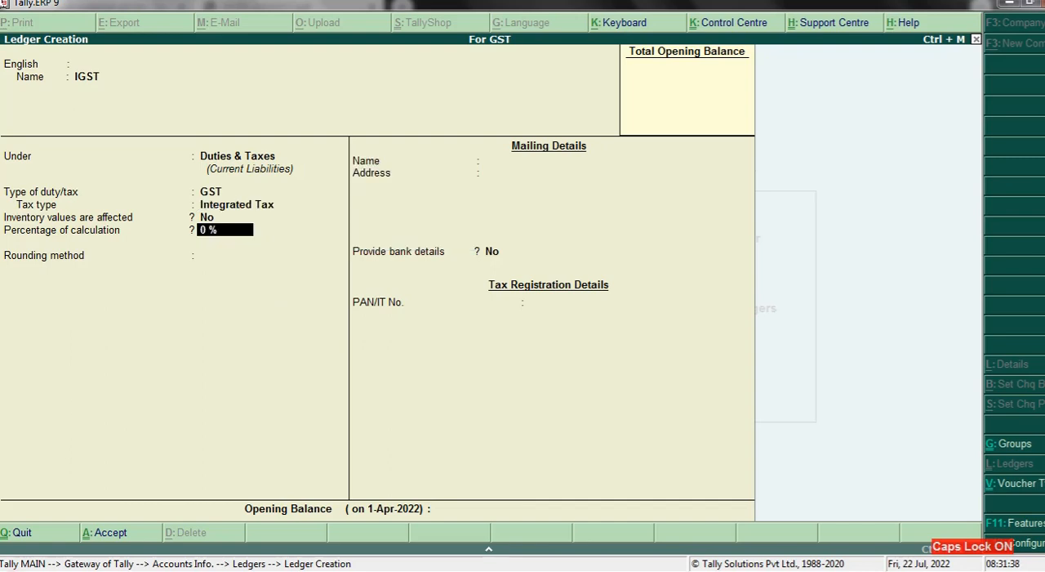
key(Return)
key(Return)
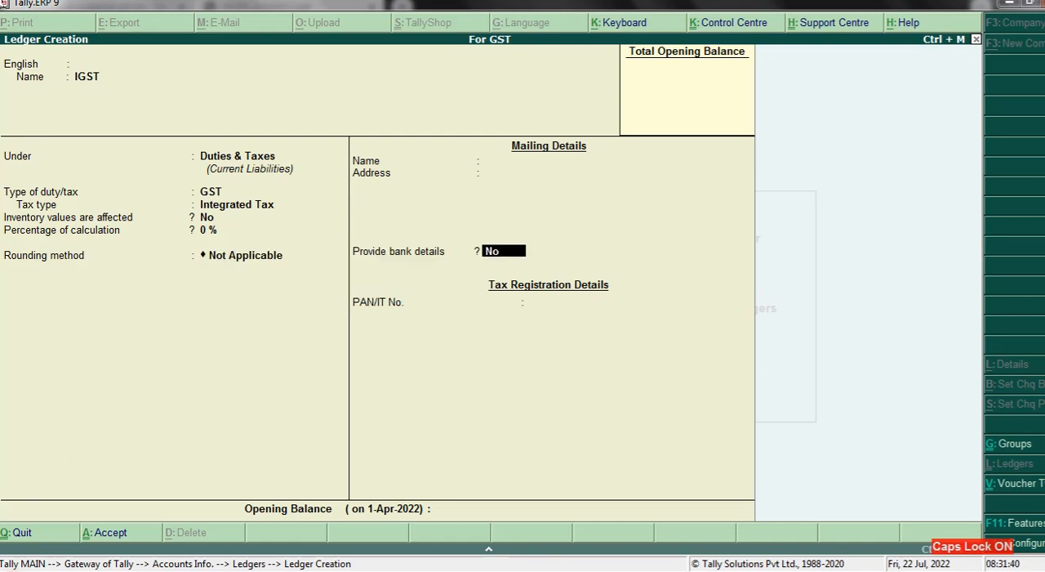
key(Return)
key(Return)
key(Return)
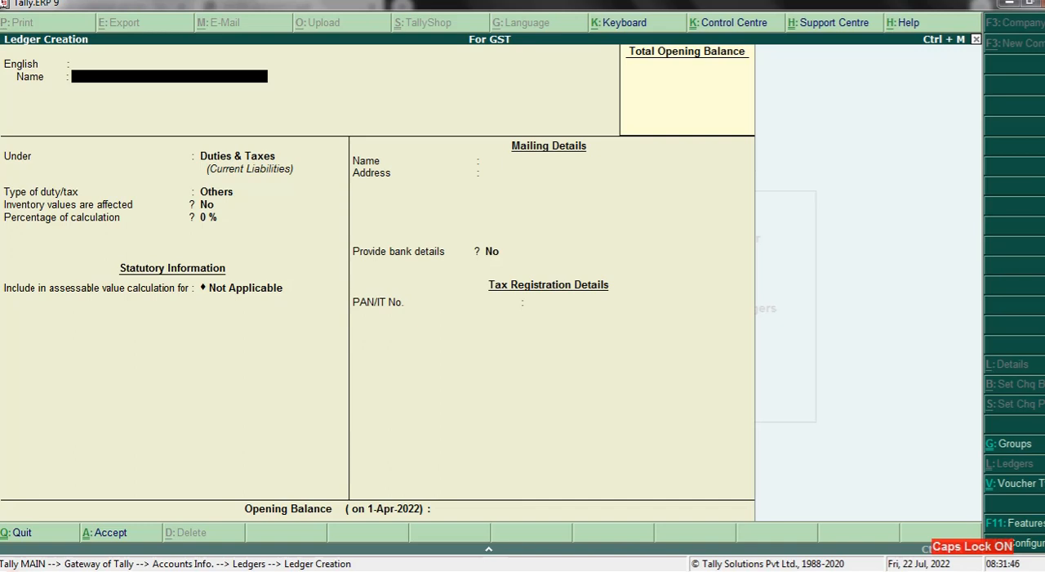
- Name the next ledger SBI and place it under the Bank Accounts group, keeping the default account holder's name
text(SBI)
key(Return)
key(Return)
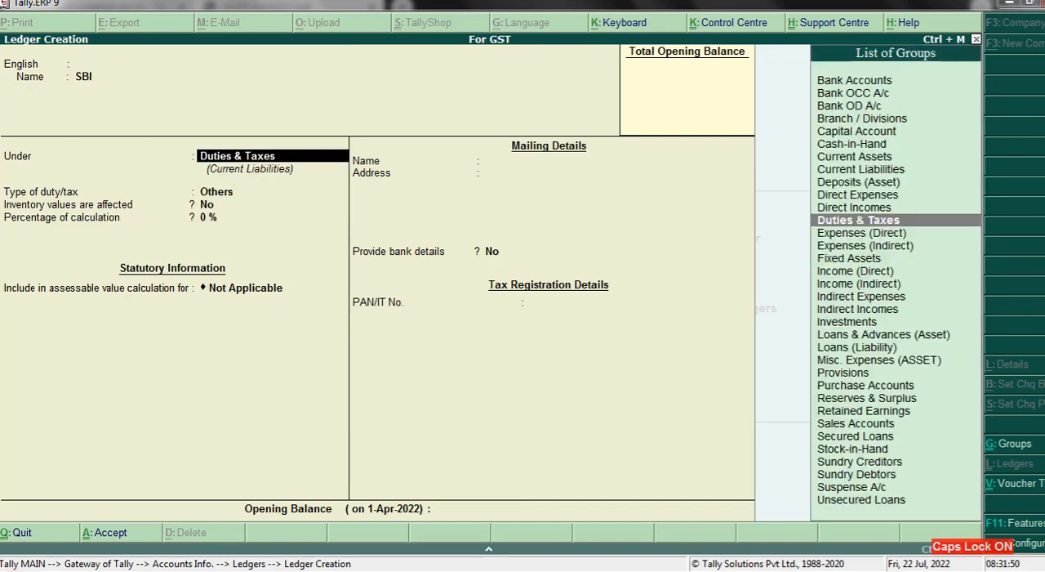
key(Return)
key(BackSpace)
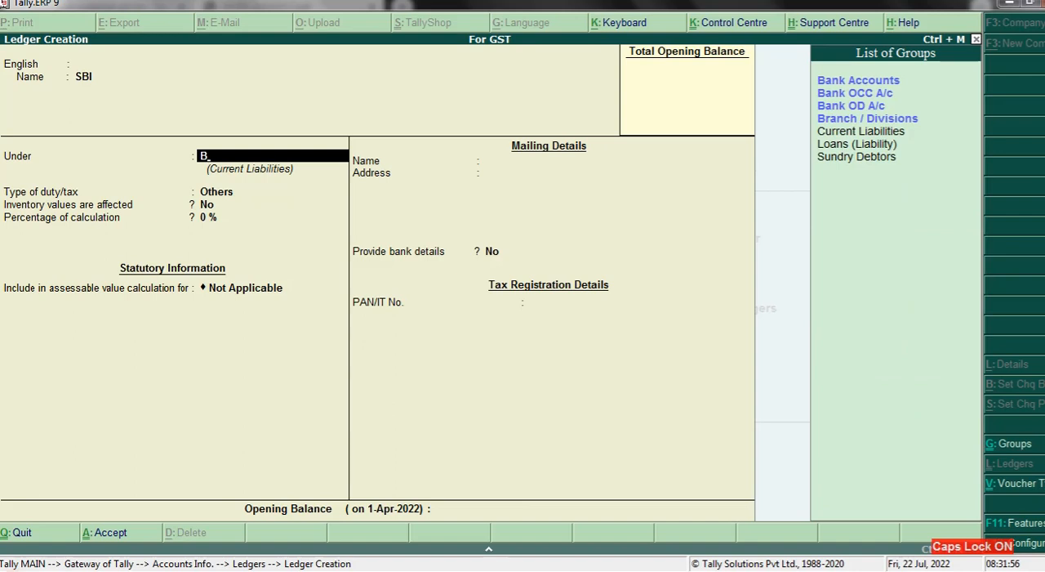
text(A)
key(Return)
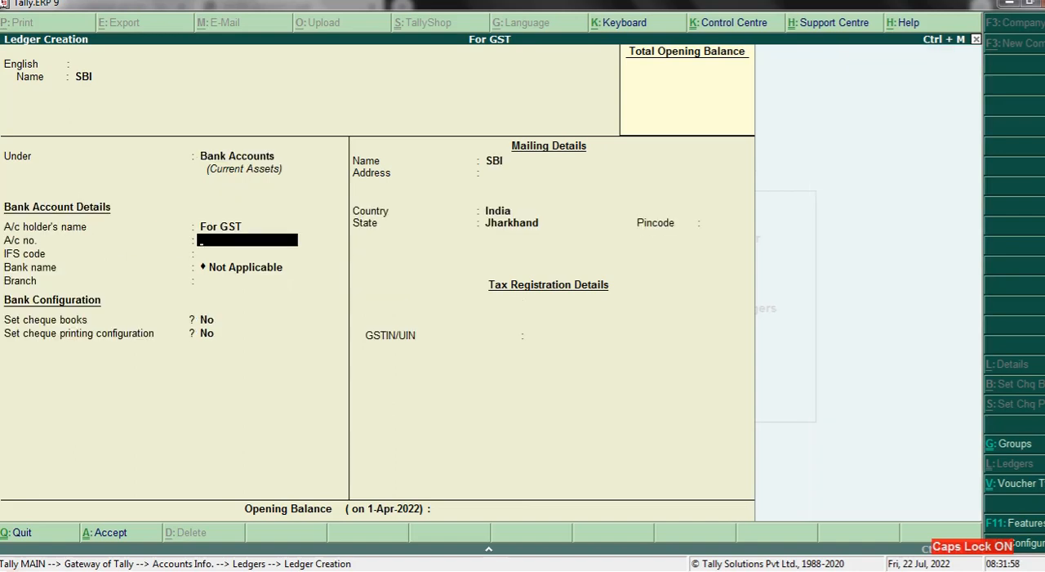
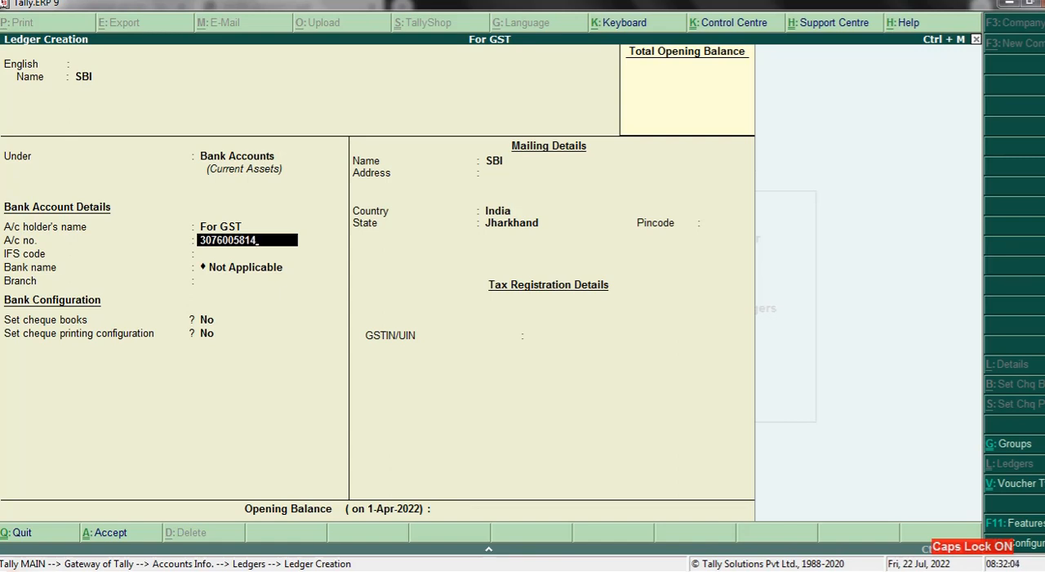
- Enter the SBI ledger's bank account number and IFS code SBIN0003360, leaving the bank name as Not Applicable
key(Return)
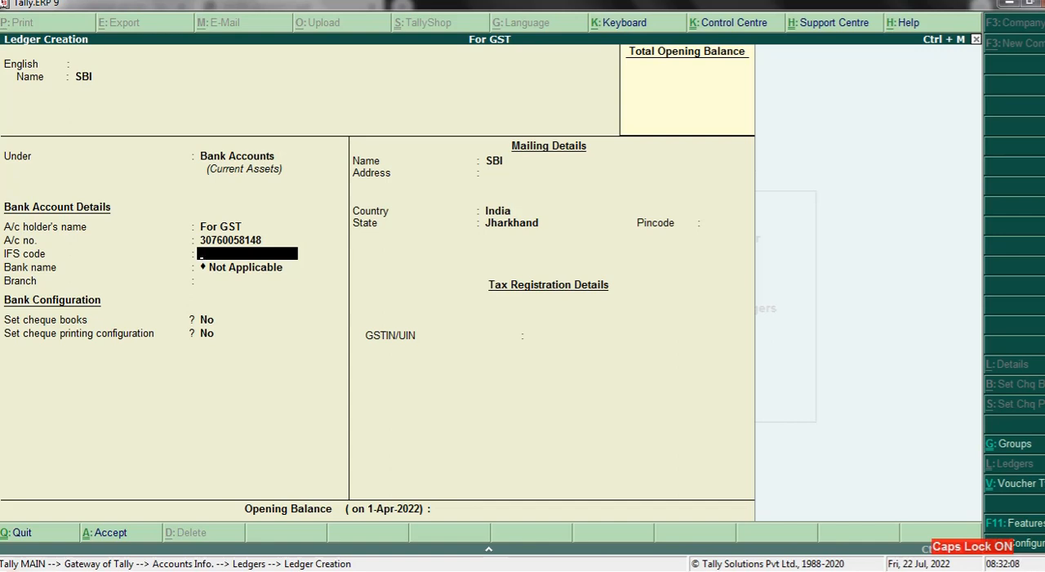
text(SBIN0003360)
key(Return)
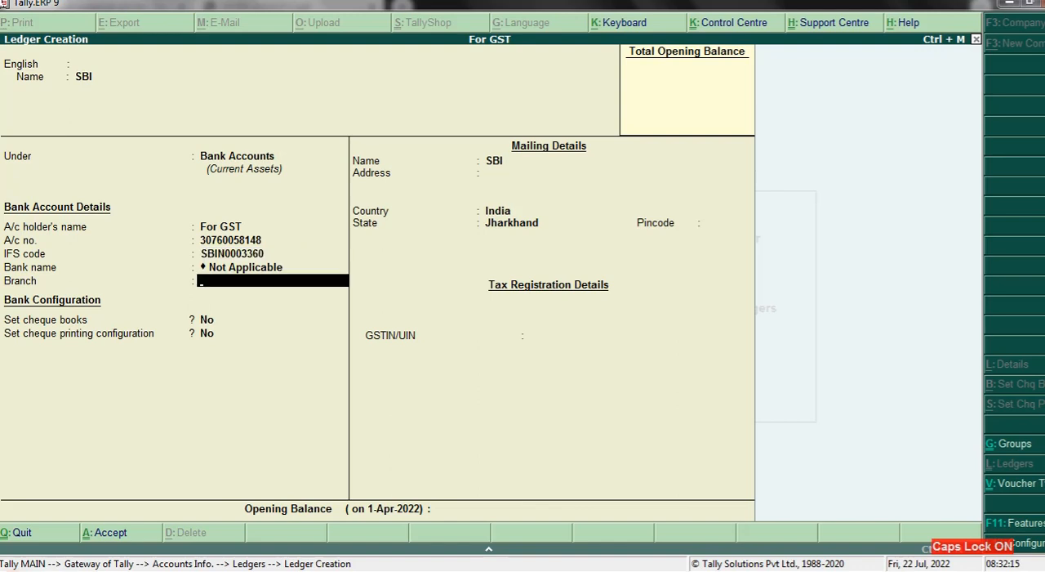
- Set the SBI ledger's branch to CHAND and keep cheque books and cheque printing configuration at No
text(CHAND)
key(Return)
key(Return)
key(Return)
key(Return)
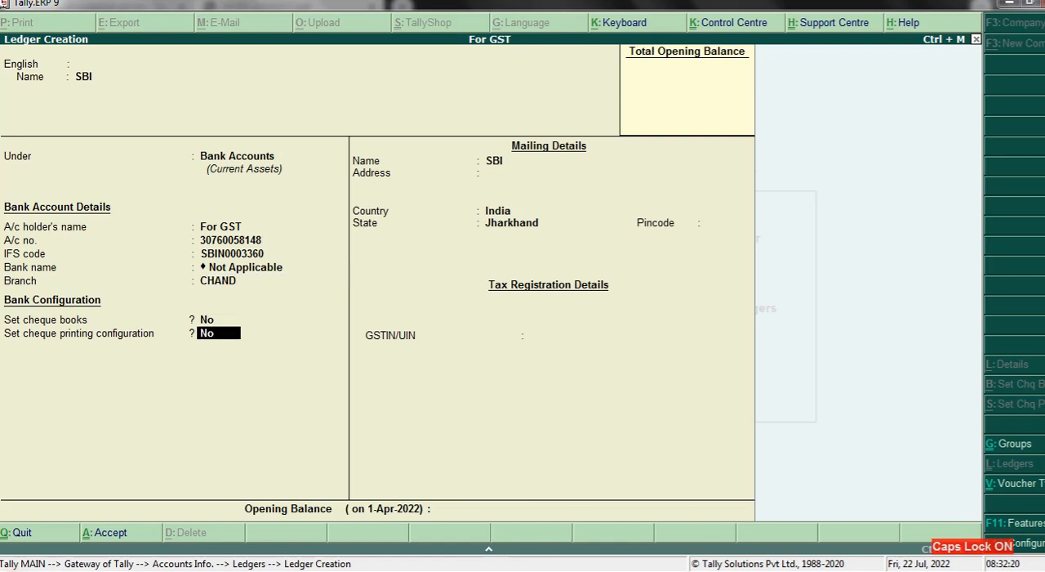
key(Return)
key(Return)
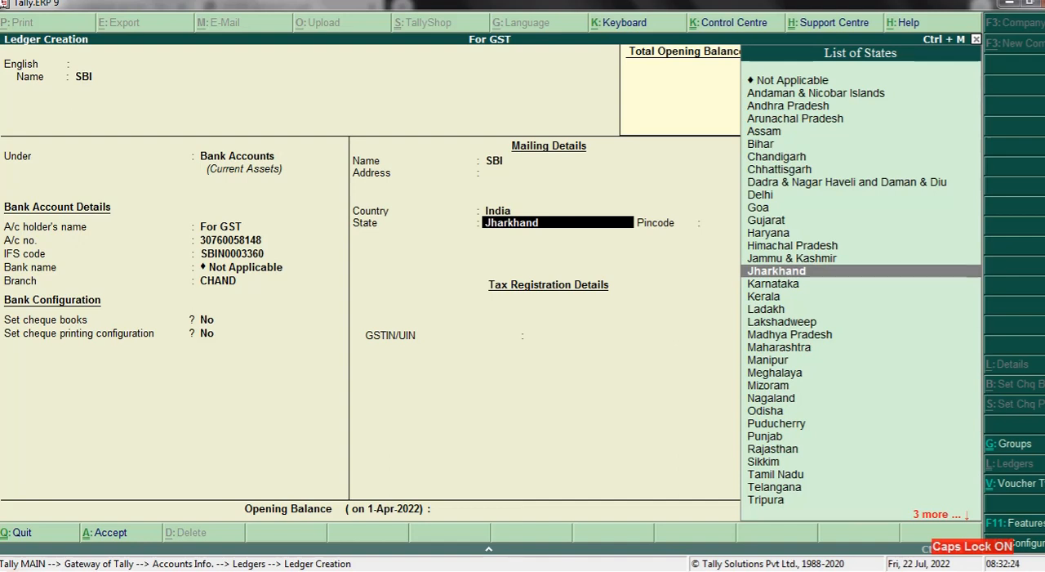
- Keep the SBI ledger's state as Jharkhand, leave its GSTIN/UIN and opening balance blank, and save it
key(Return)
key(Return)
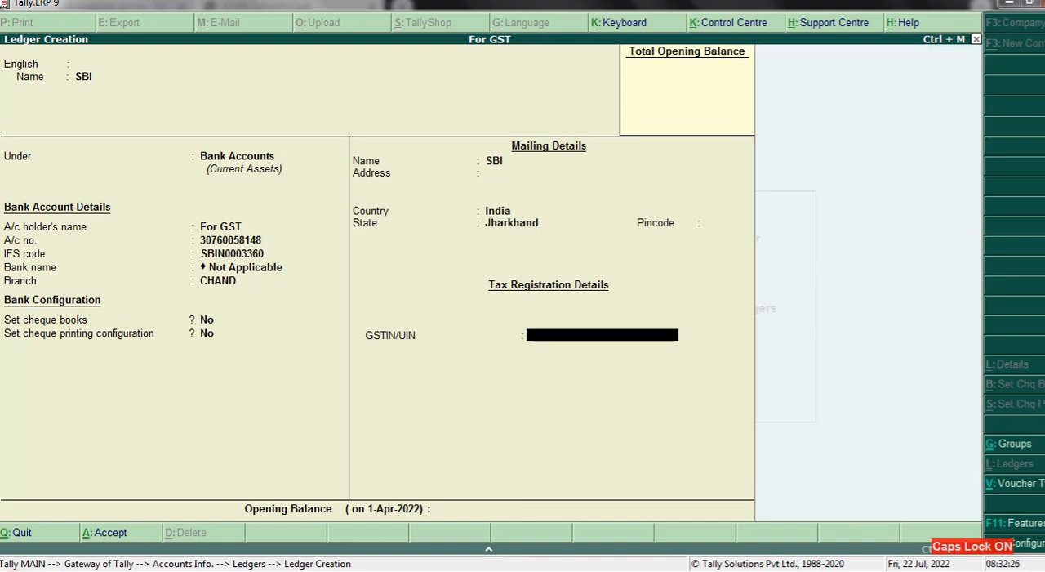
key(Return)
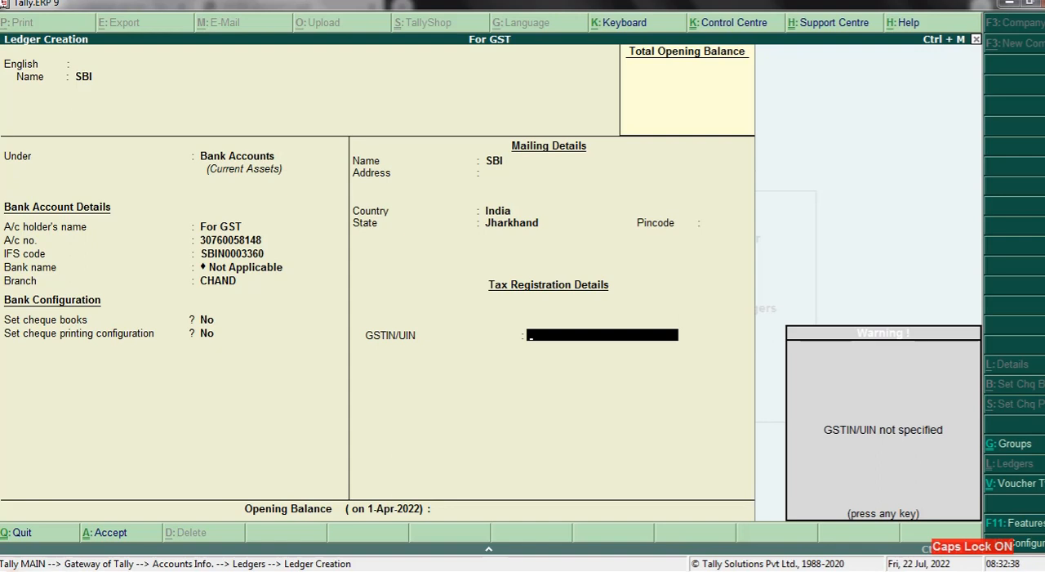
key(Return)
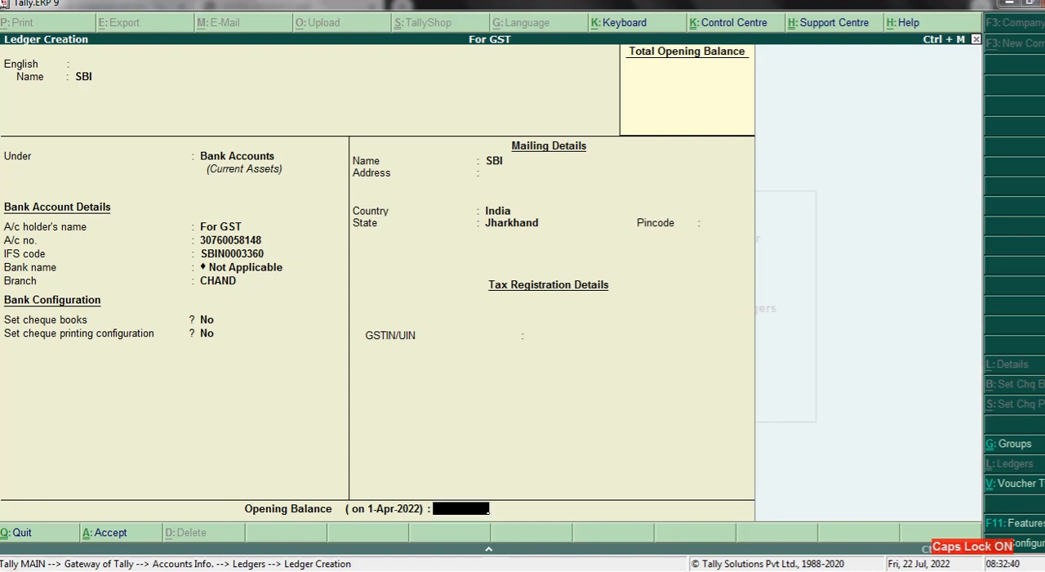
key(Return)
key(Return)
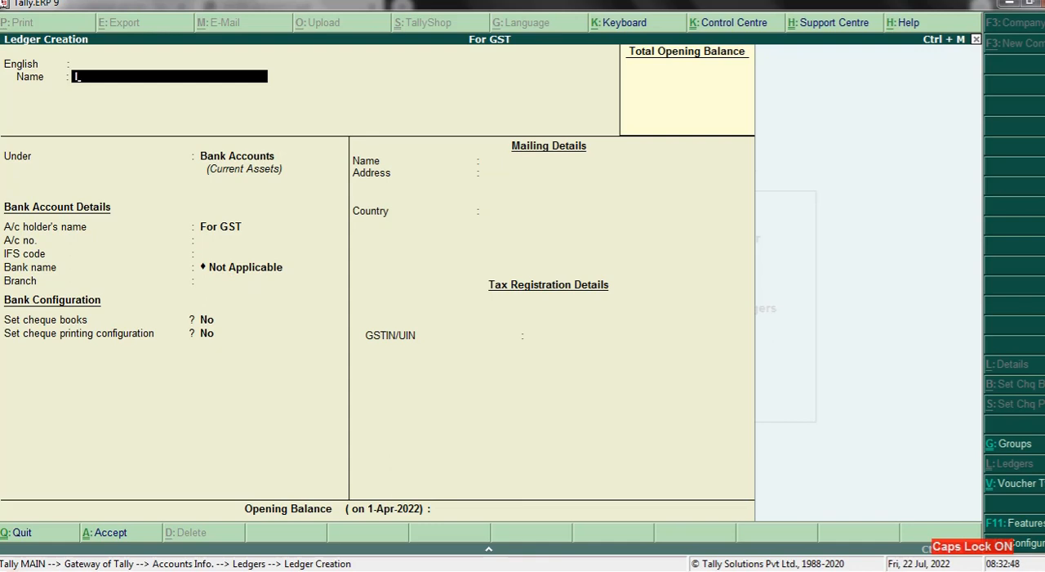
- Name the next ledger INTER STATE DEBTOR and place it under the Sundry Debtors group
text(NTER)
text(STATE)
text(DEB)
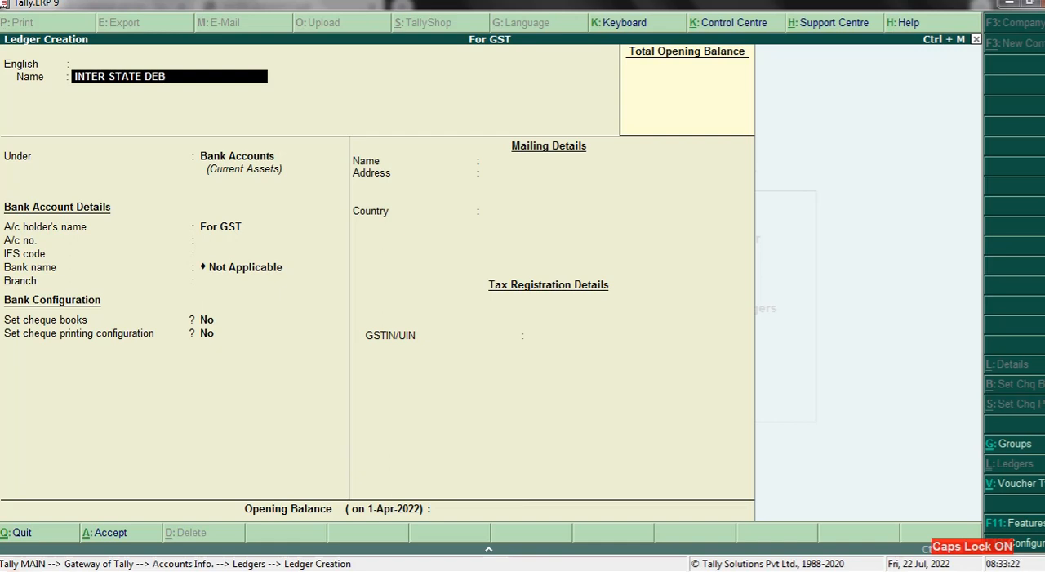
text(TOR)
key(Return)
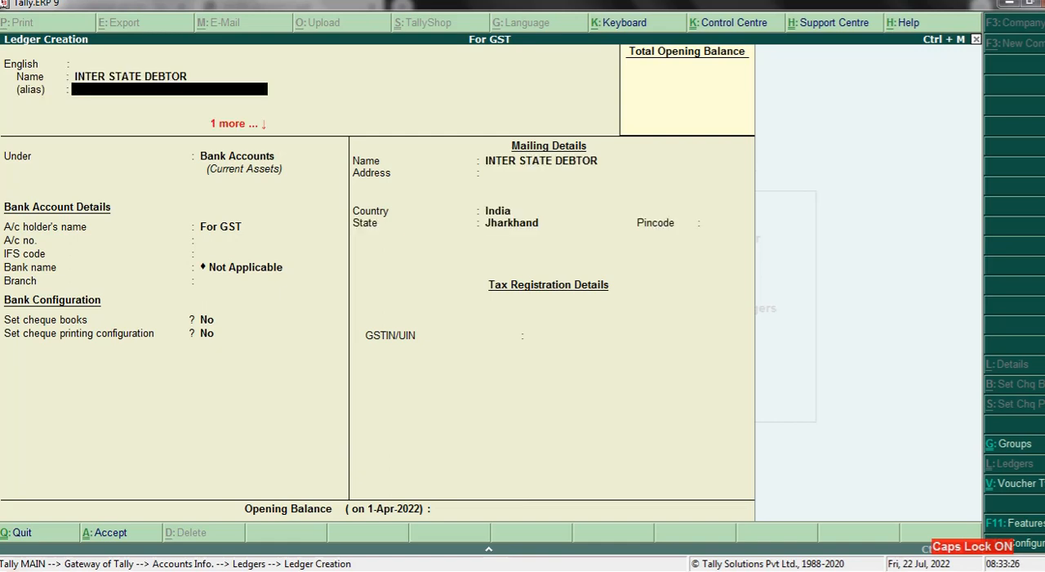
key(Return)
key(Return)
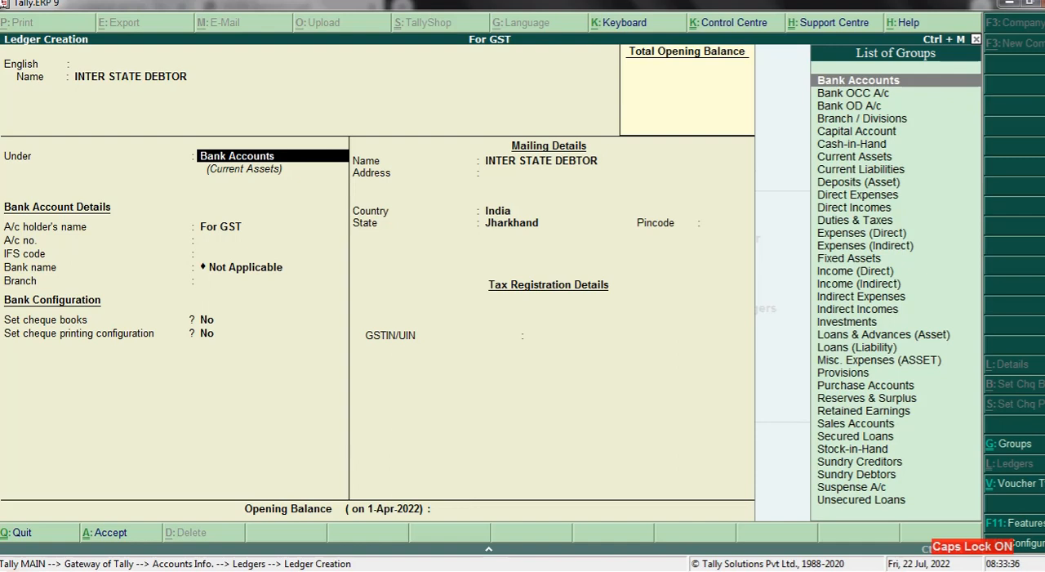
text(S)
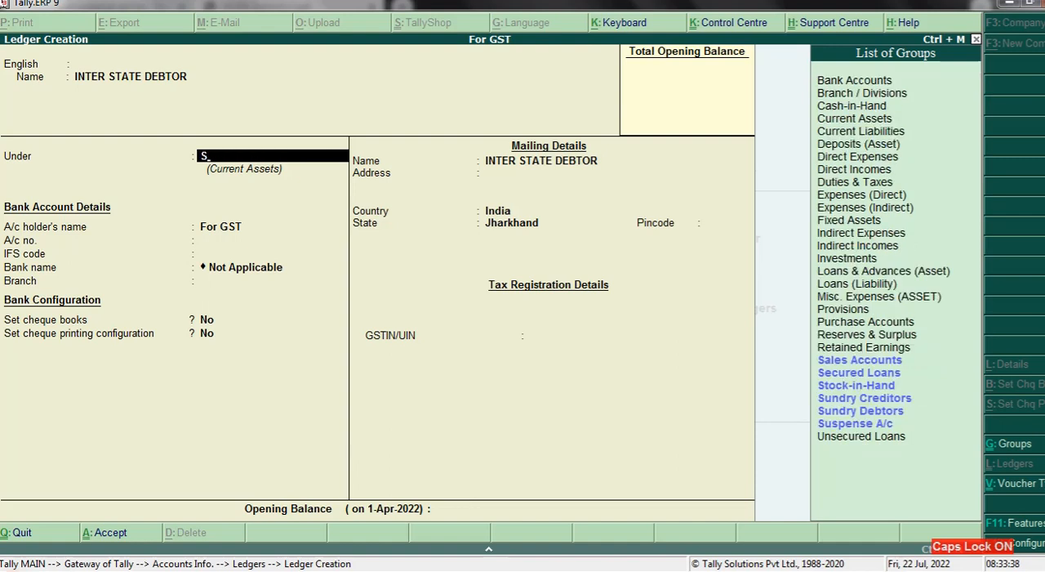
text(U)
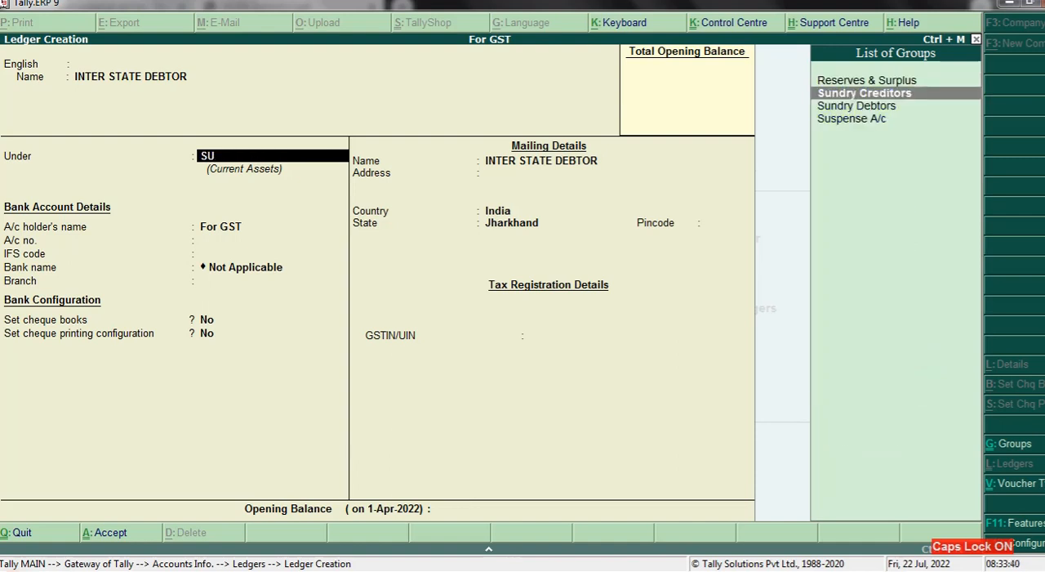
key(Down)
key(Return)
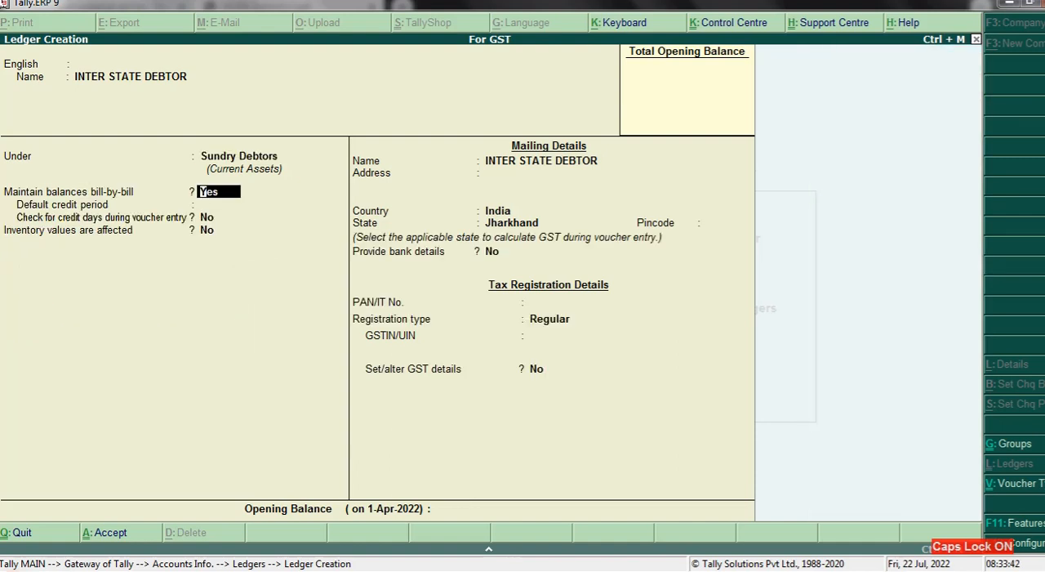
- Keep bill-by-bill balances at Yes for INTER STATE DEBTOR, leave the credit period and address blank, and set its state to Haryana
key(Return)
key(Return)
key(Return)
key(Return)
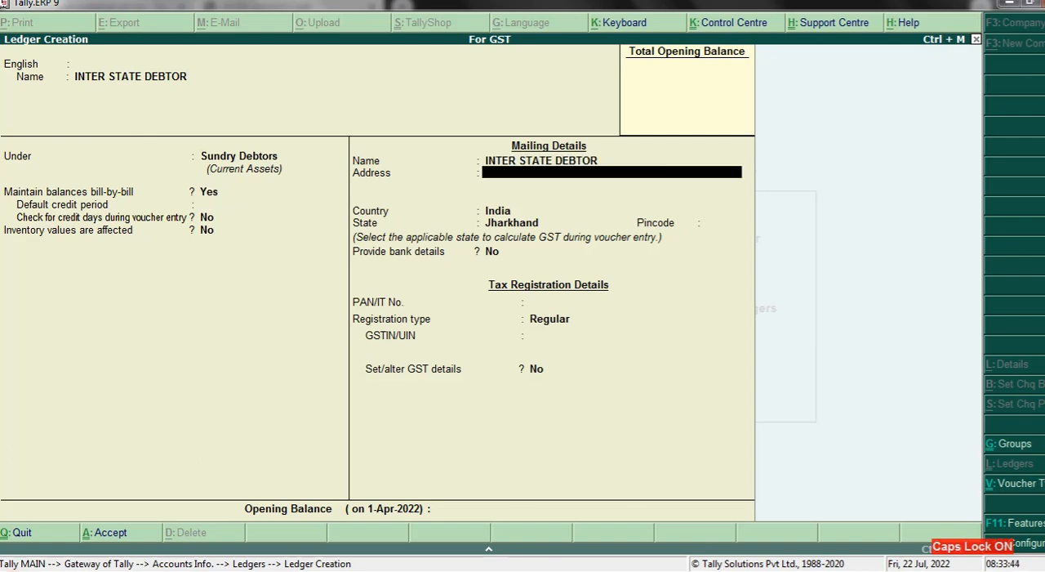
key(Return)
key(Return)
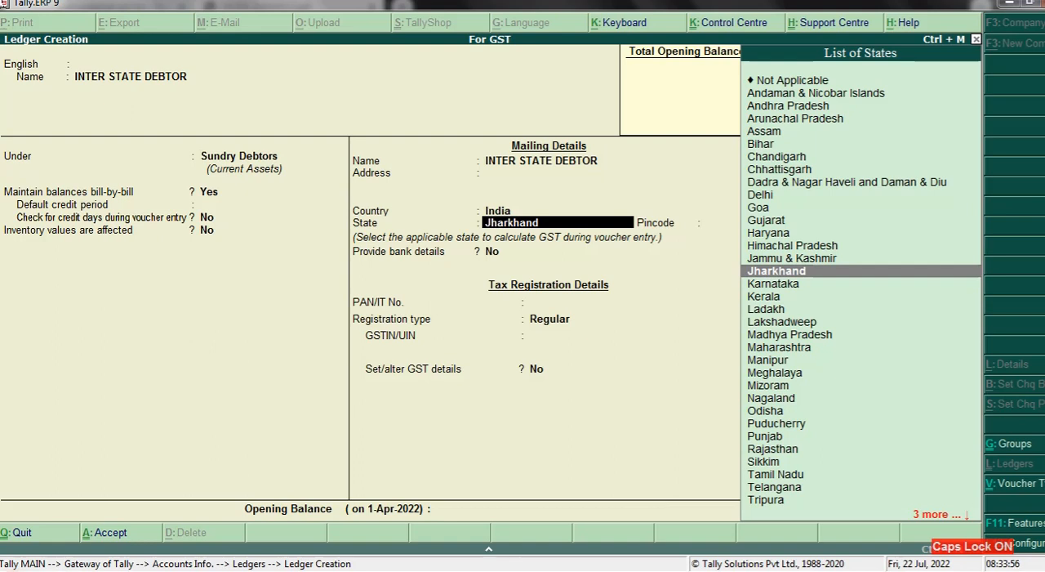
text(HAR)
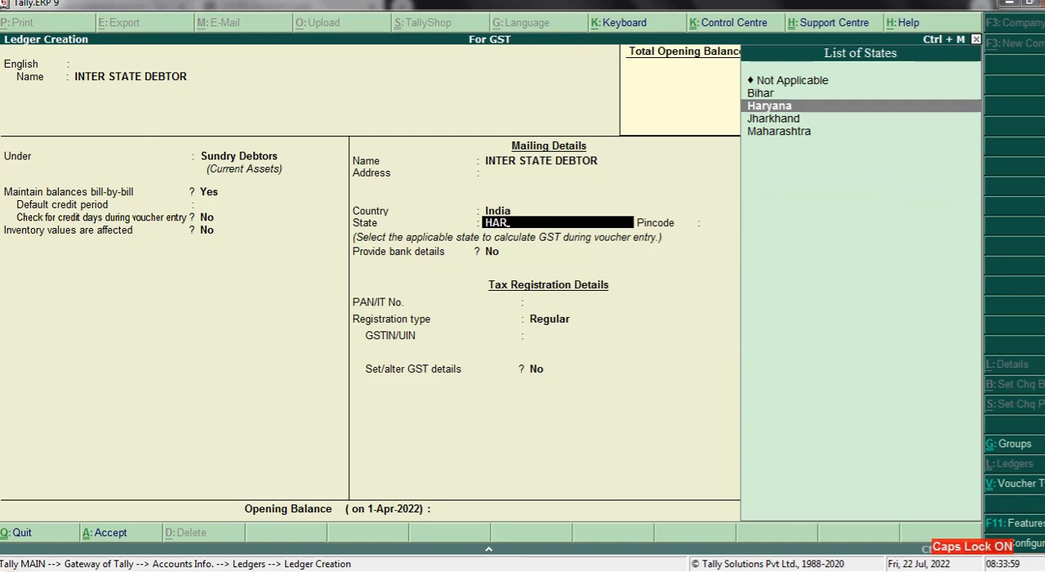
key(Return)
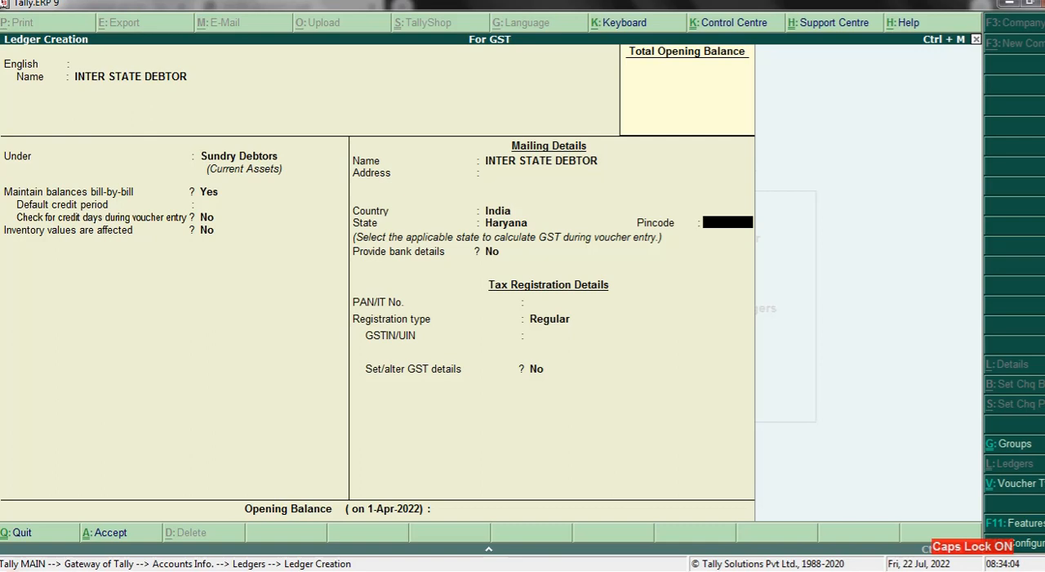
- Leave the interstate debtor's pincode and PAN blank, bank details at No, and the registration type at Regular
key(Return)
key(Return)
key(Return)
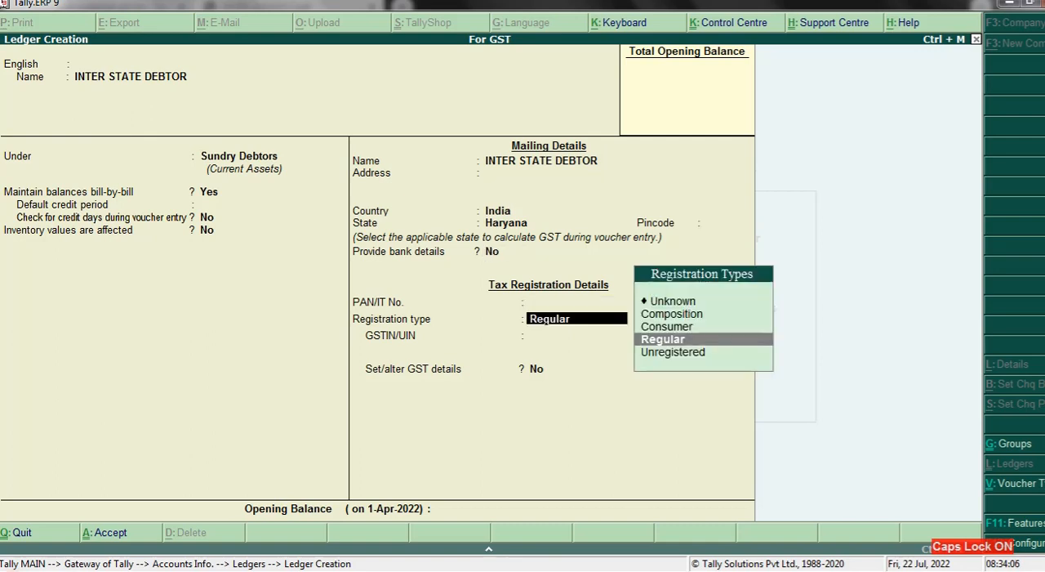
key(Return)
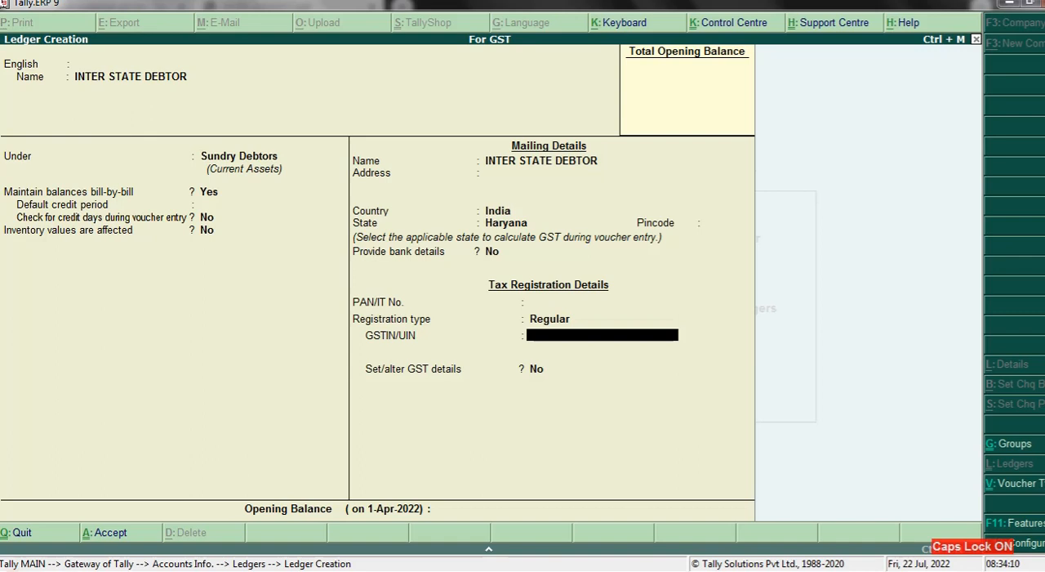
- Enter the interstate debtor's GSTIN/UIN, keep Set/alter GST details at No, and save the ledger without an opening balance
text(06DDDGG1)
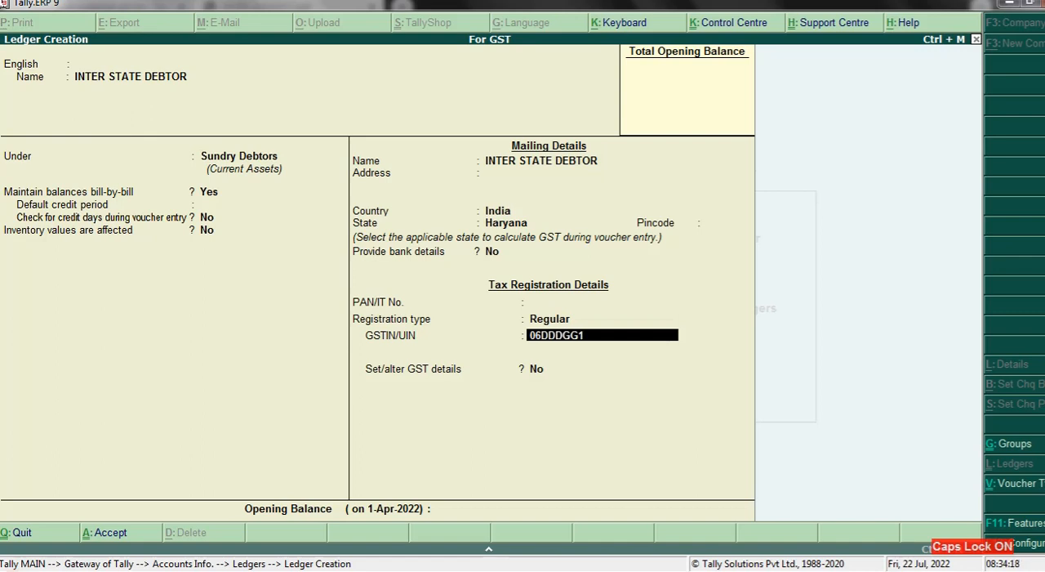
text(278A)
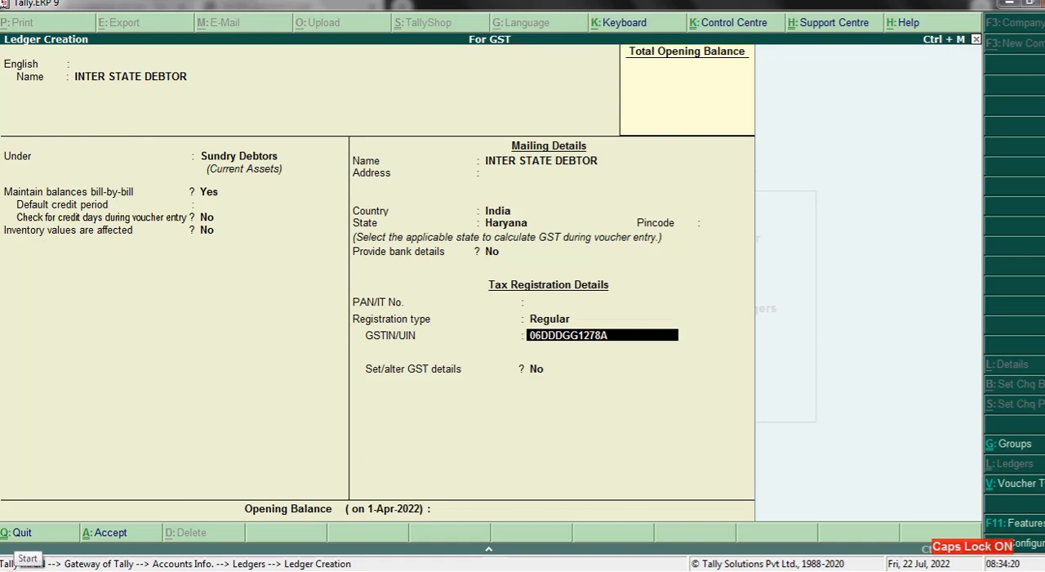
text(1Z)
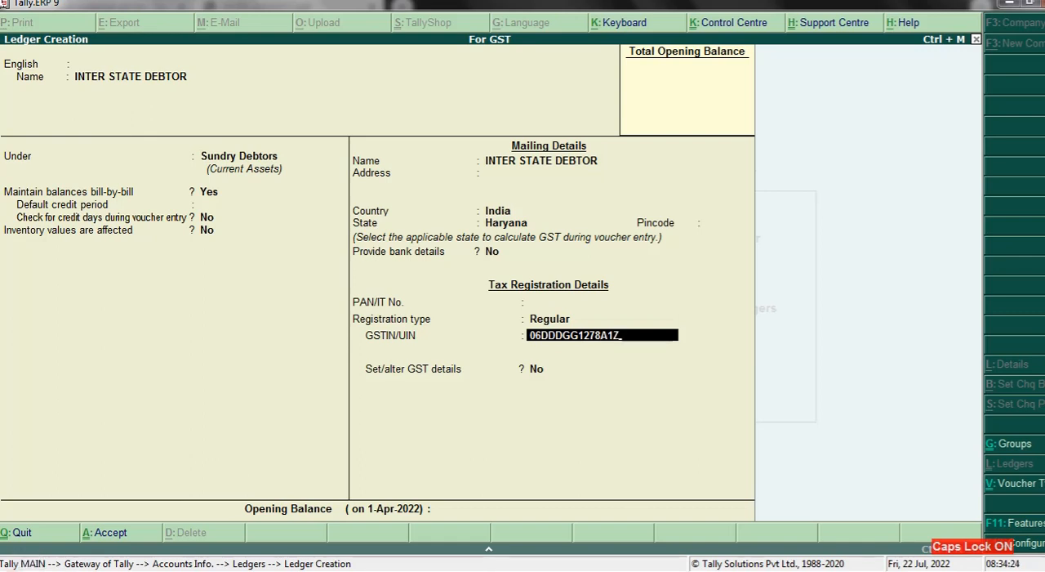
text(5)
key(Return)
key(Return)
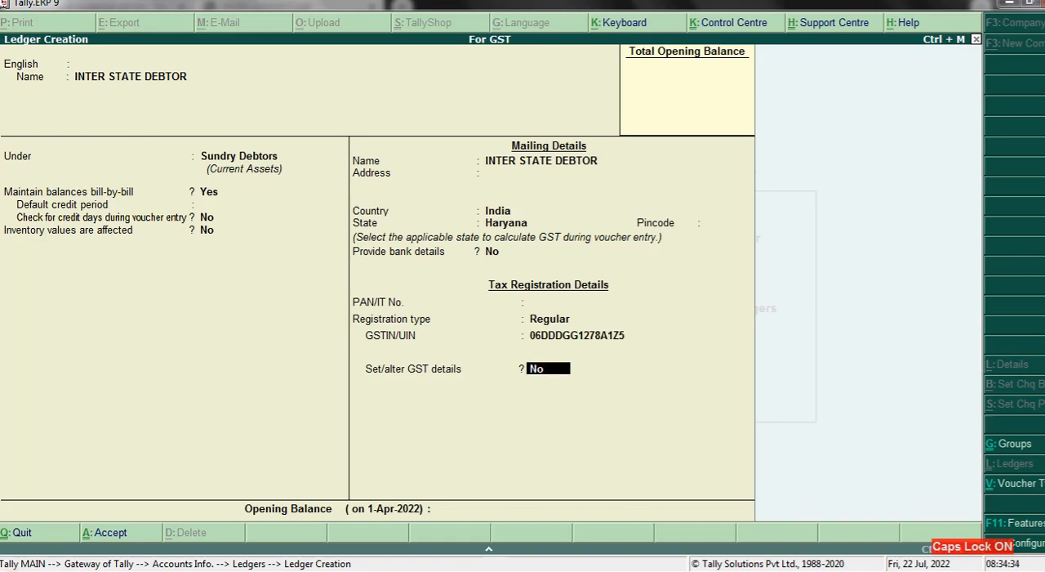
key(Return)
key(Return)
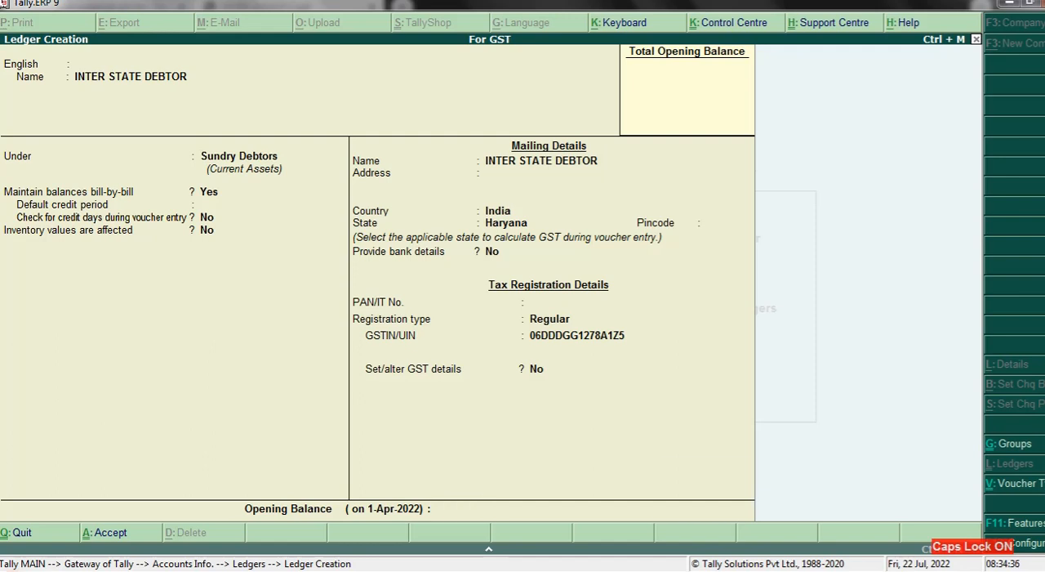
key(Return)
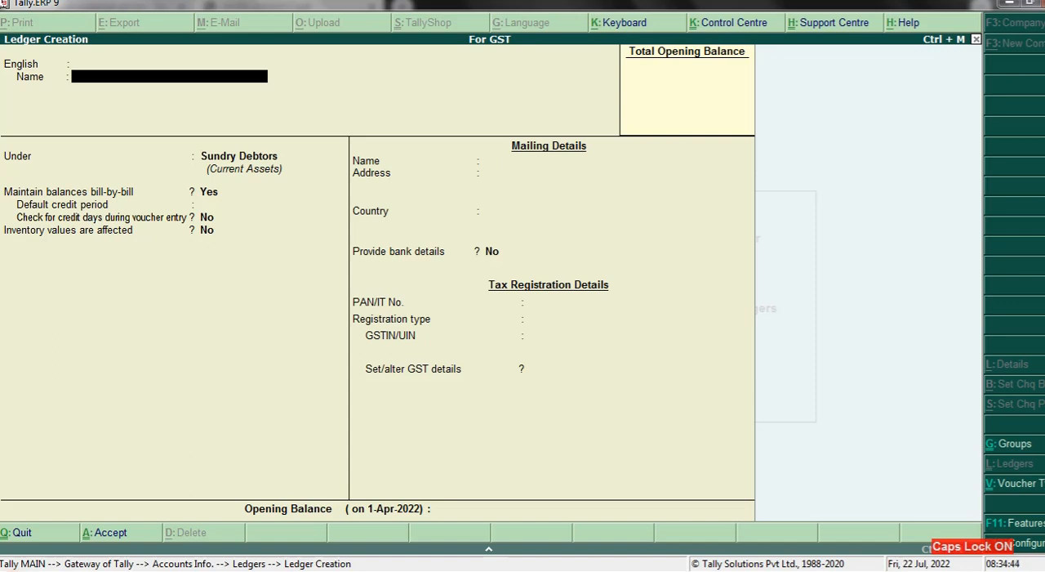
- Name the next ledger INTER STATE CREDITOR and place it under the Sundry Creditors group
text(NTER STATE CR)
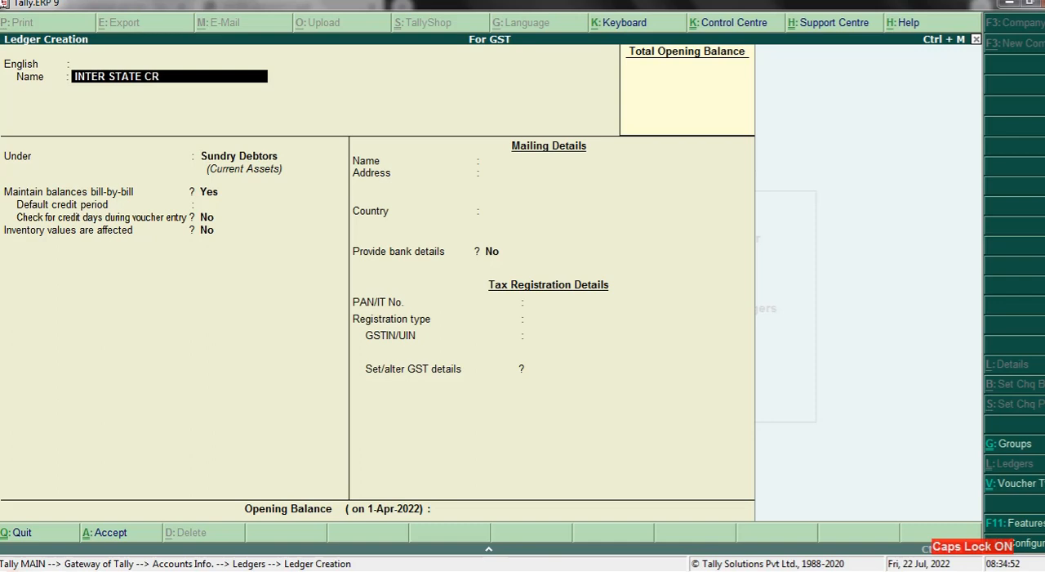
text(EDITOR)
key(Return)
key(Return)
key(Return)
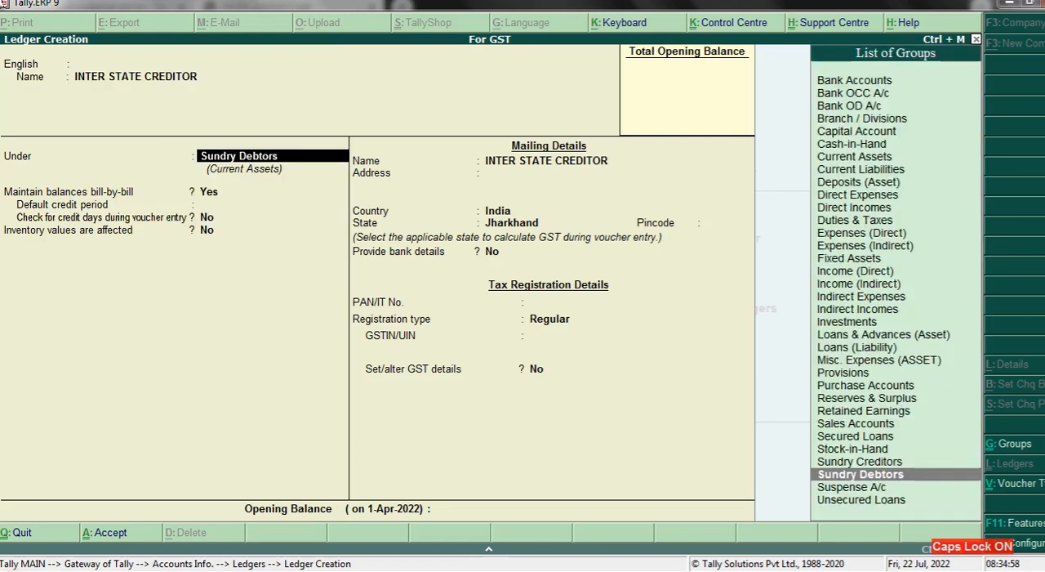
text(SU)
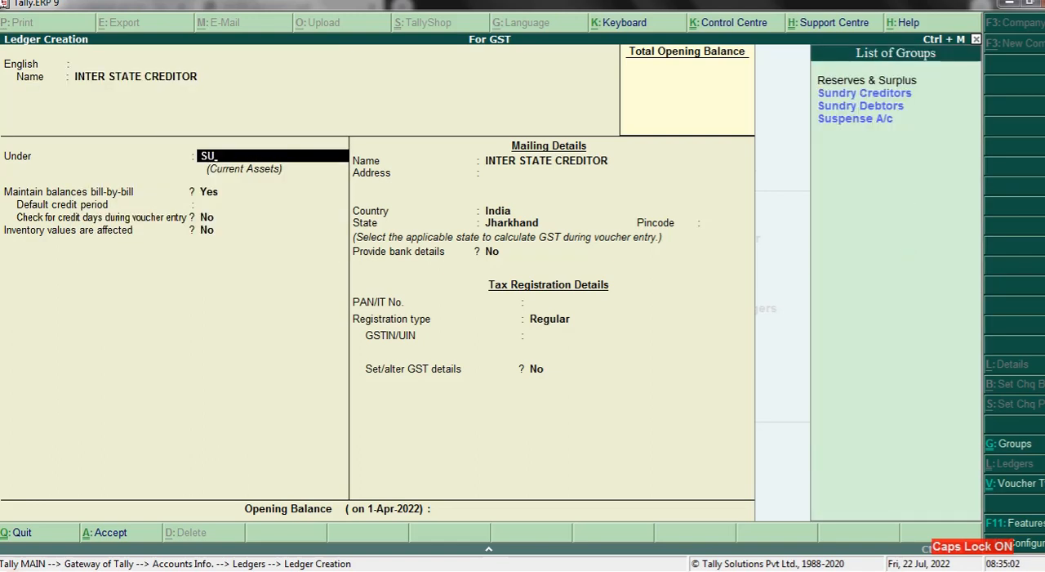
key(Down)
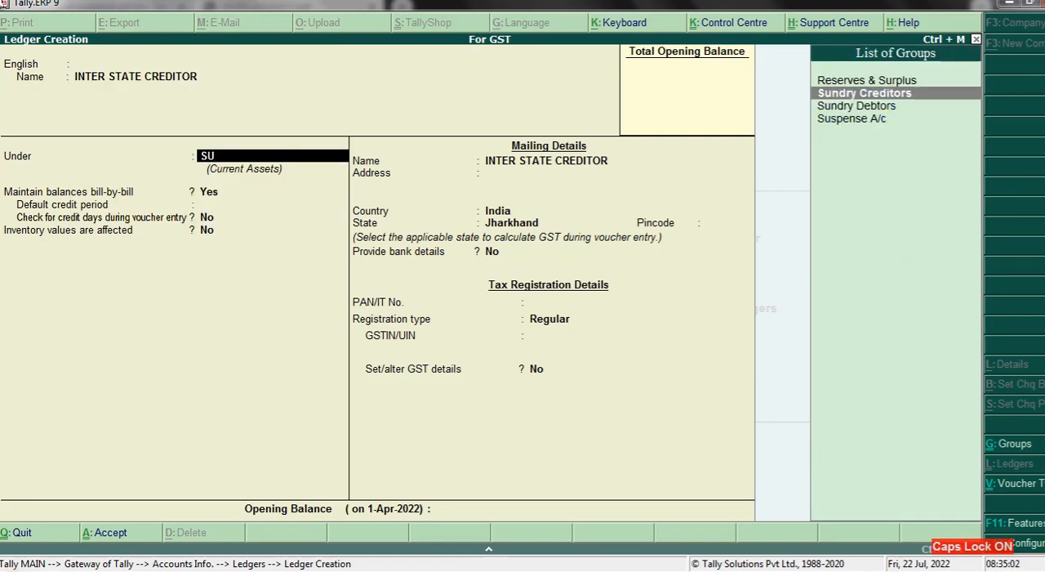
key(Return)
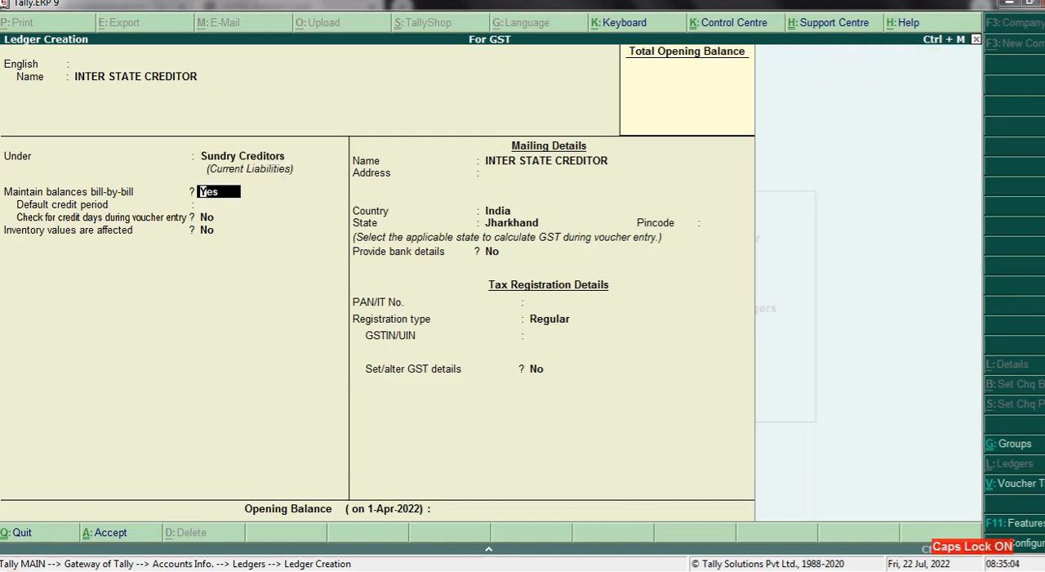
- Keep the interstate creditor's bill-by-bill balances at Yes, leave its credit period and address blank, and set its state to West Bengal
key(Return)
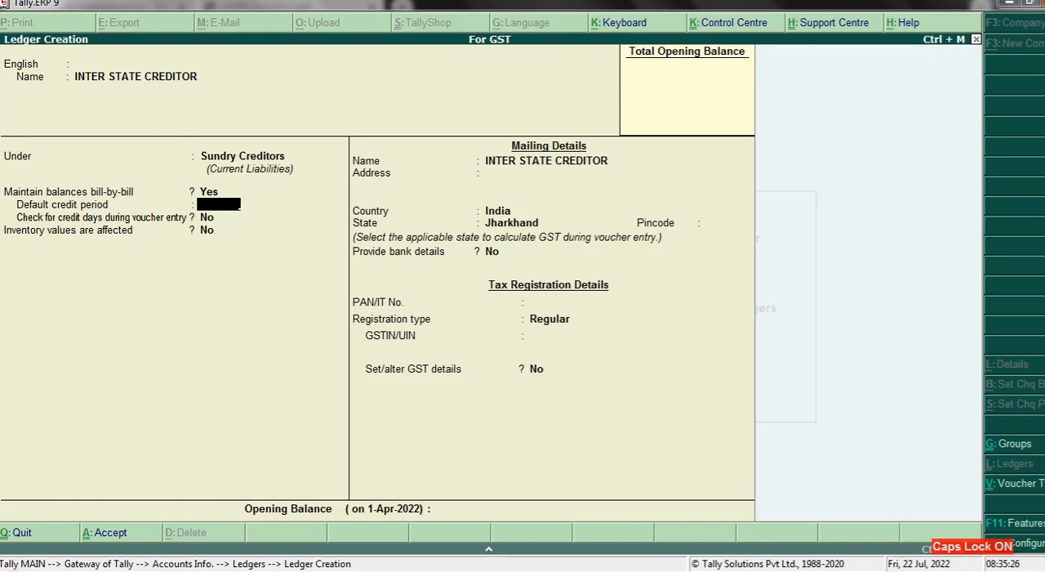
key(Return)
key(Return)
key(Return)
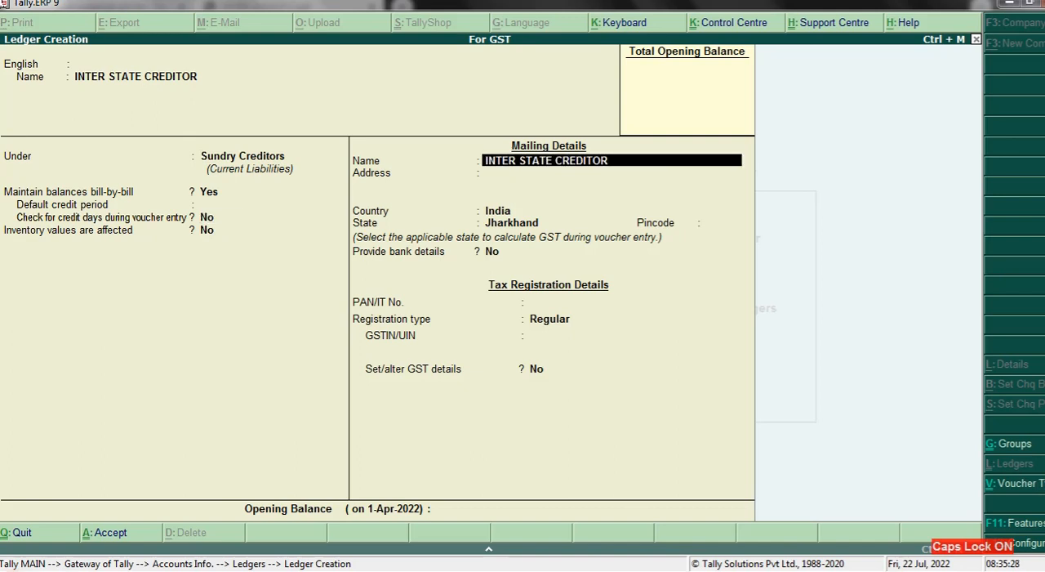
key(Return)
key(Return)
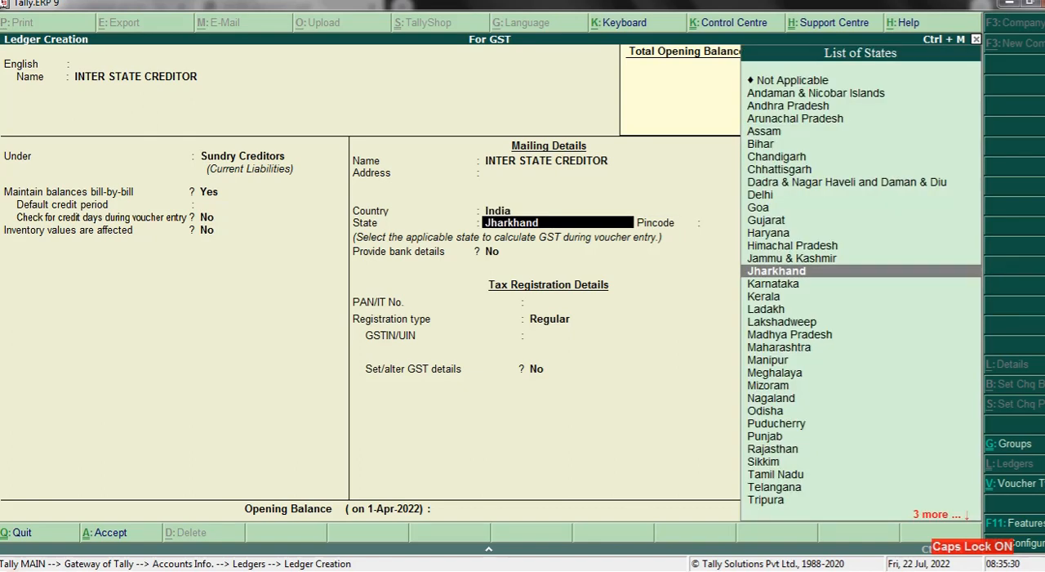
text(WE)
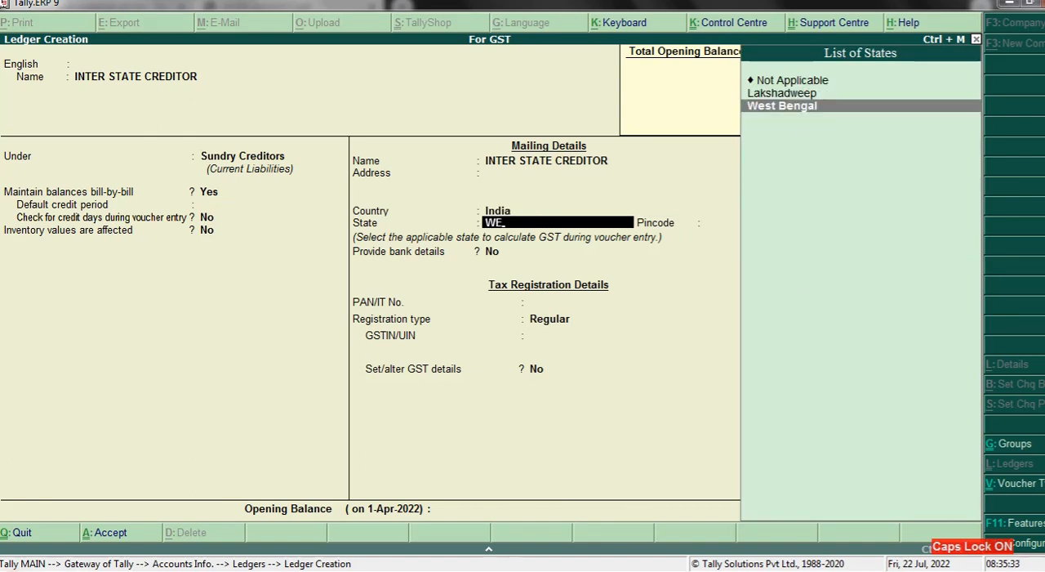
key(Return)
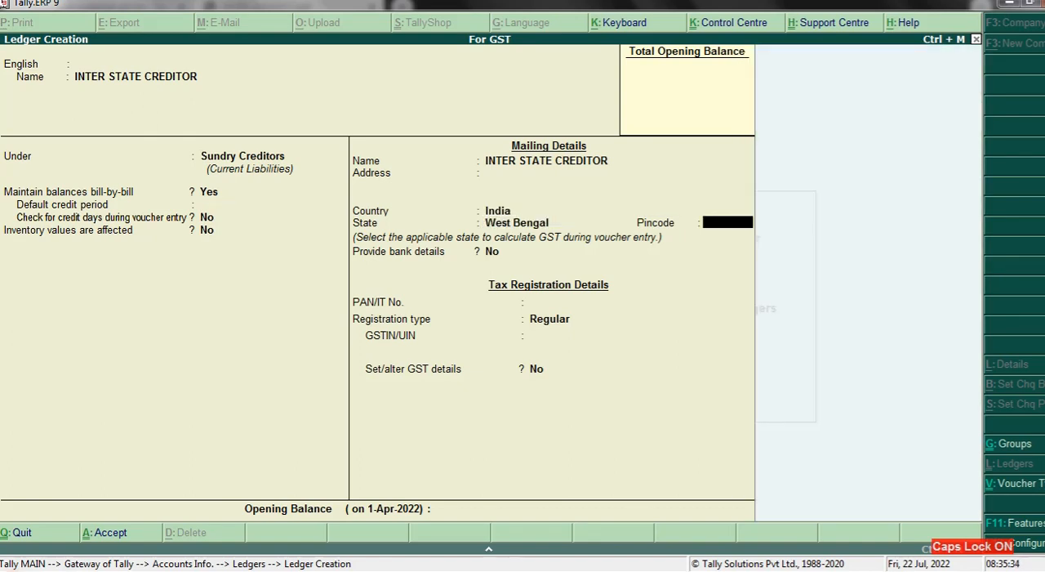
- Leave the interstate creditor's pincode and PAN blank, bank details at No, and the registration type at Regular
key(Return)
key(Return)
key(Return)
key(Return)
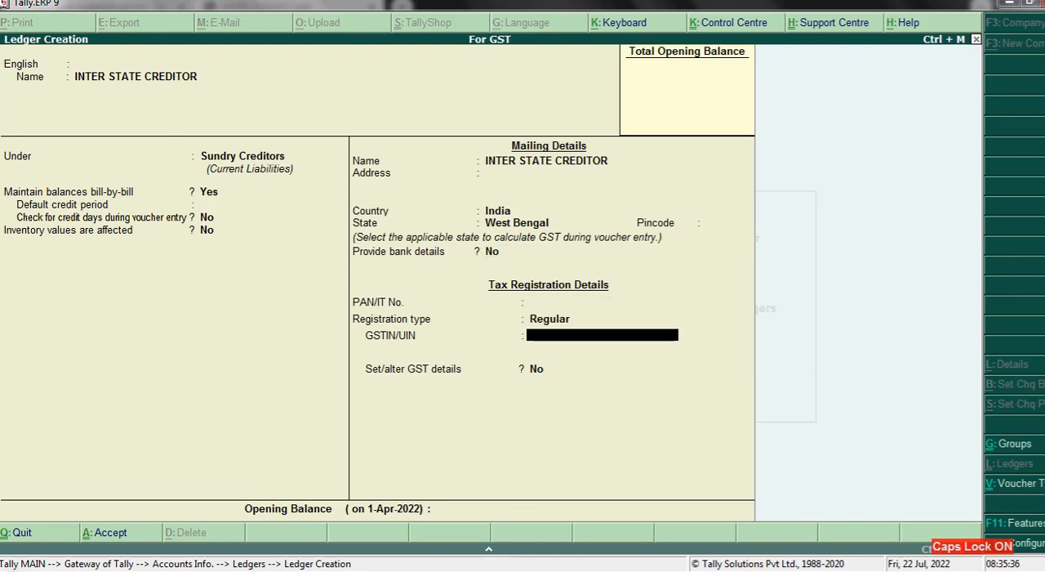
- Enter the interstate creditor's GSTIN/UIN, keep Set/alter GST details at No, and save the ledger without an opening balance
text(19AASSD1254)
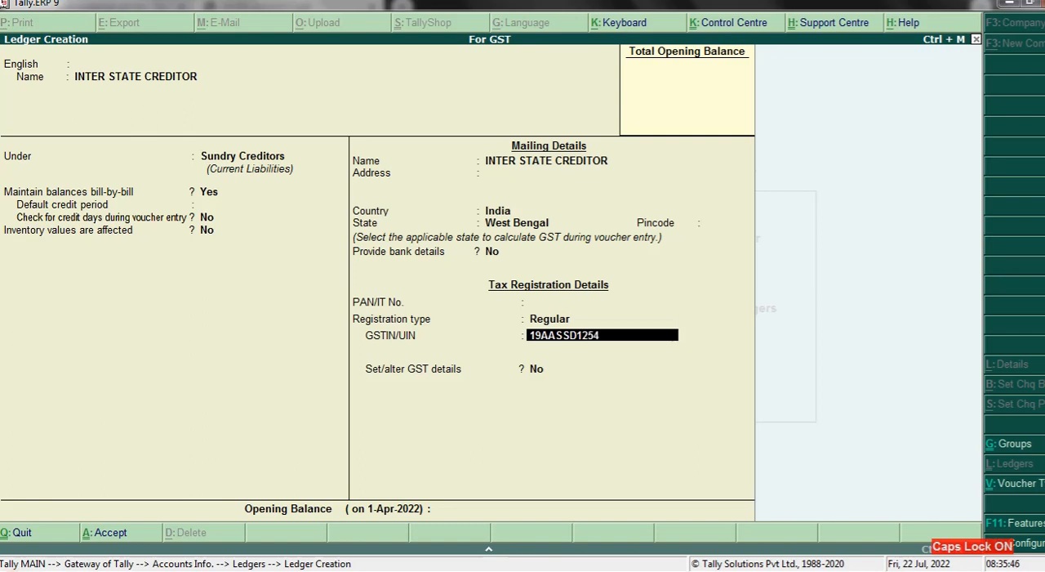
text(A1Z5)
key(Return)
key(Return)
key(Return)
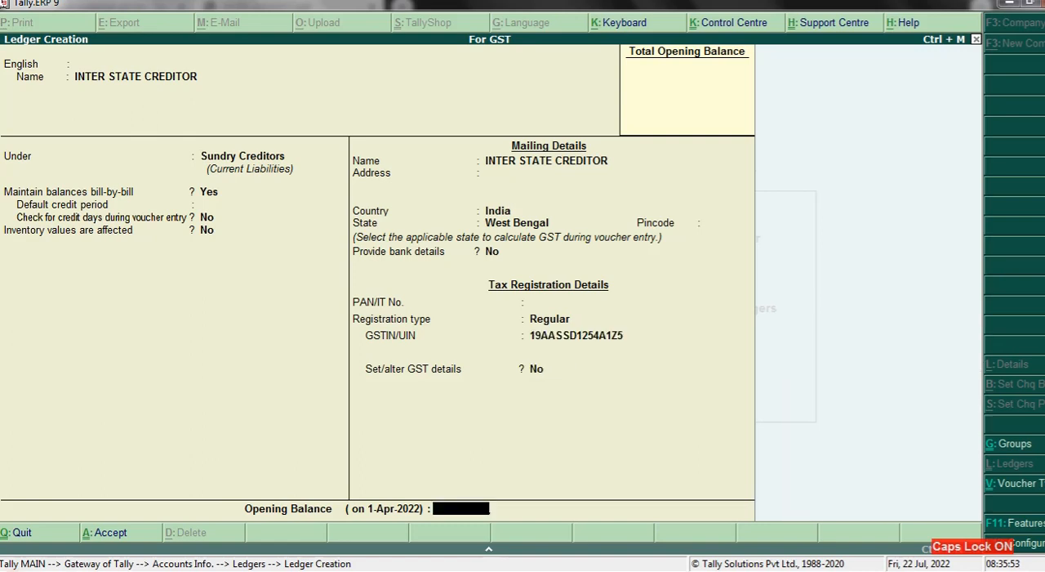
key(Return)
key(Return)
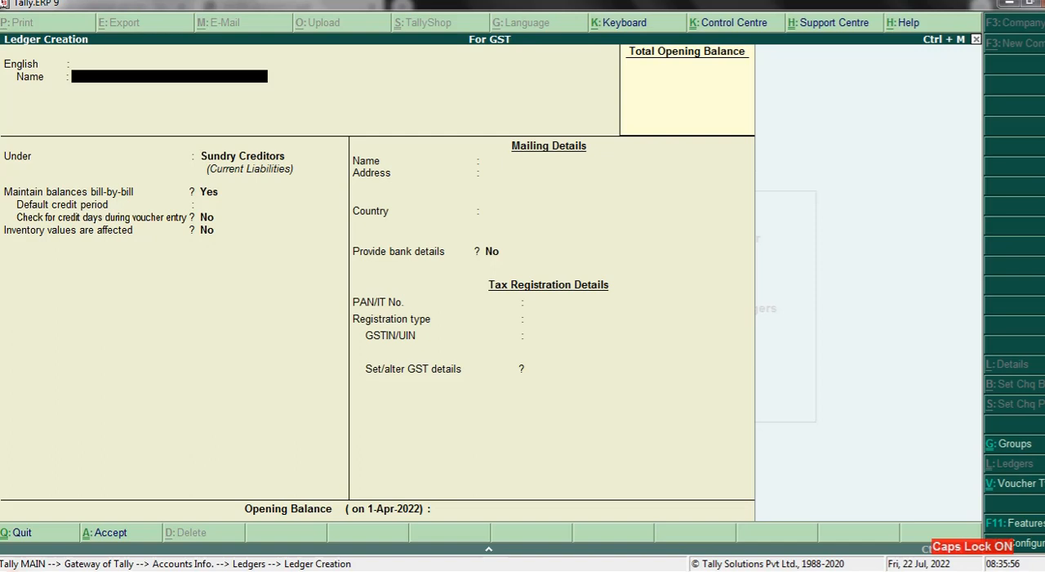
- Name the next ledger INTRA STATE DEBTOR and place it under the Sundry Debtors group
text(INTRA STATE DEB)
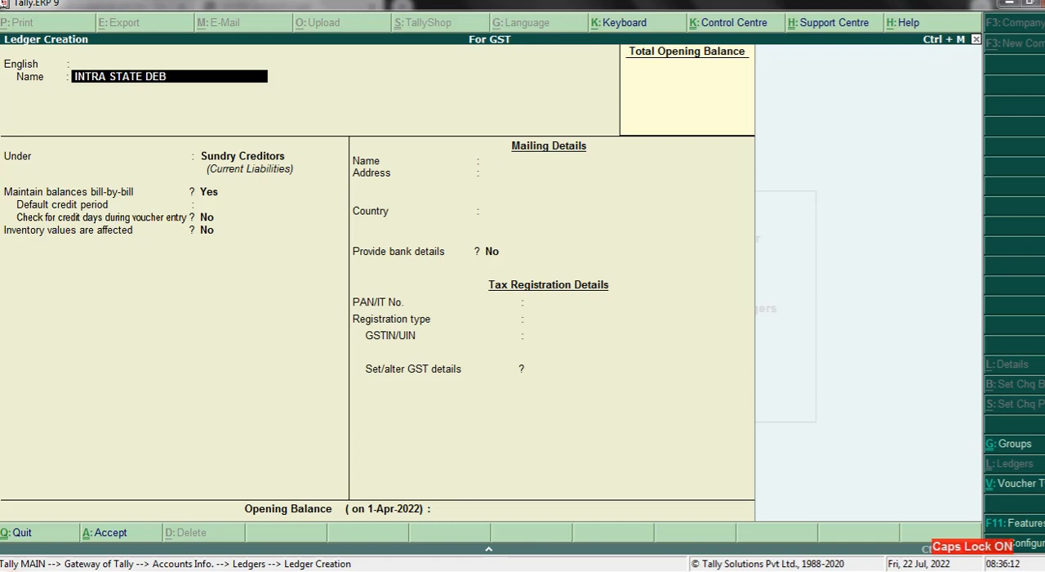
text(TOR)
key(Return)
key(Return)
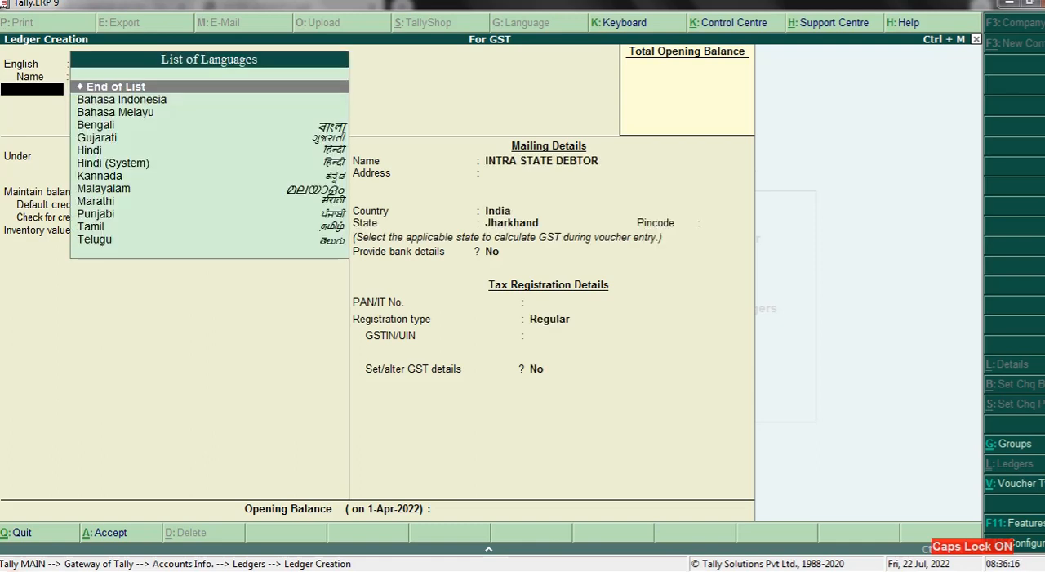
key(Return)
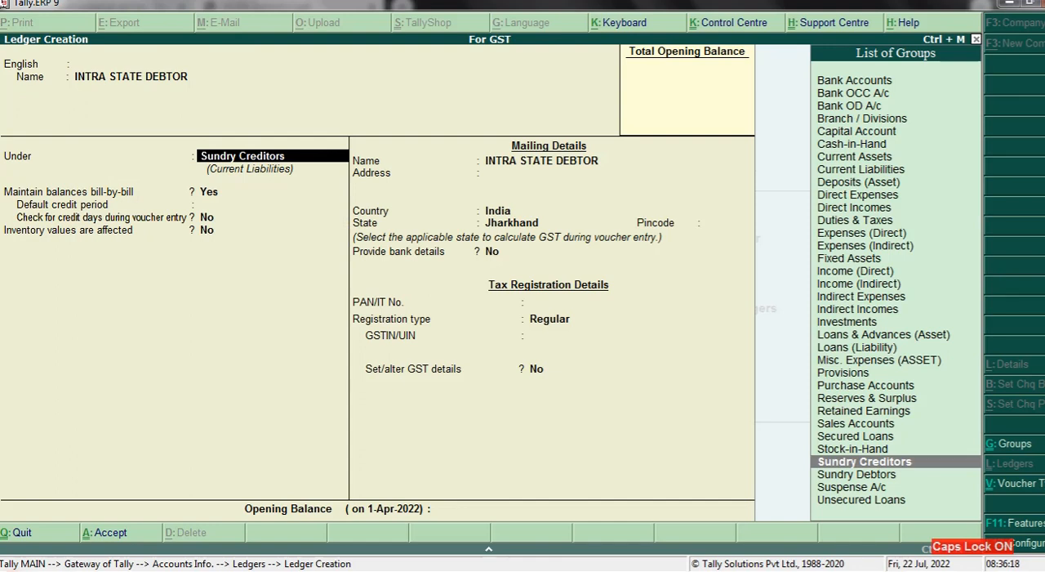
key(Down)
key(Return)
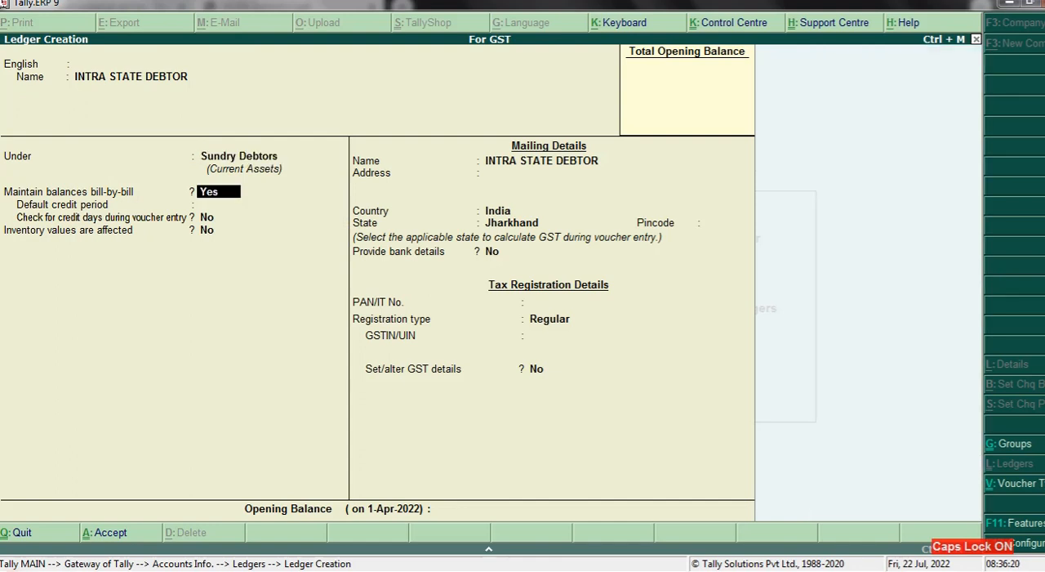
- Keep the intrastate debtor's bill-by-bill balances at Yes, state as Jharkhand, bank details at No, and registration type as Regular
key(Return)
key(Return)
key(Return)
key(Return)
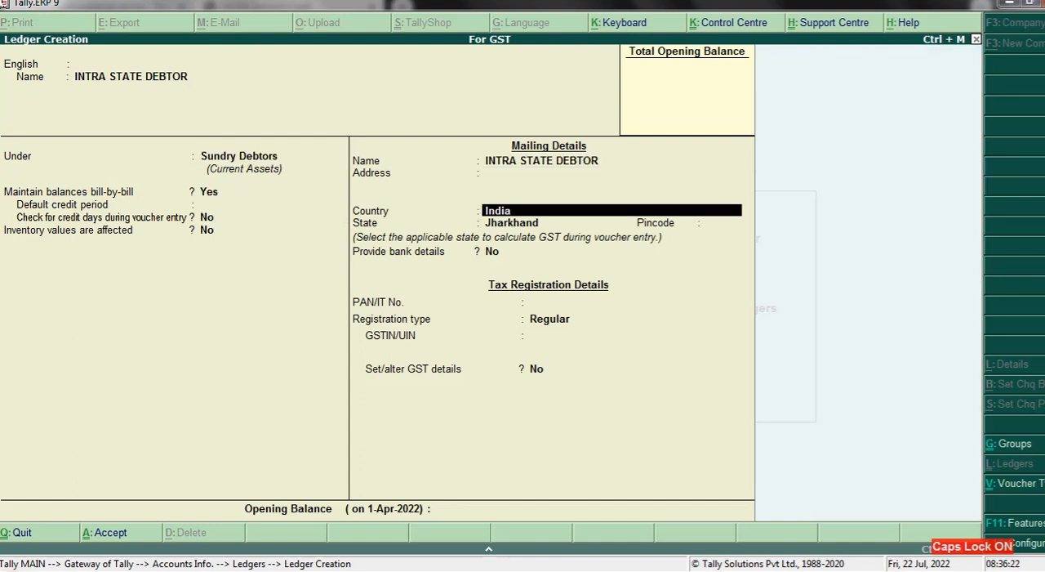
key(Return)
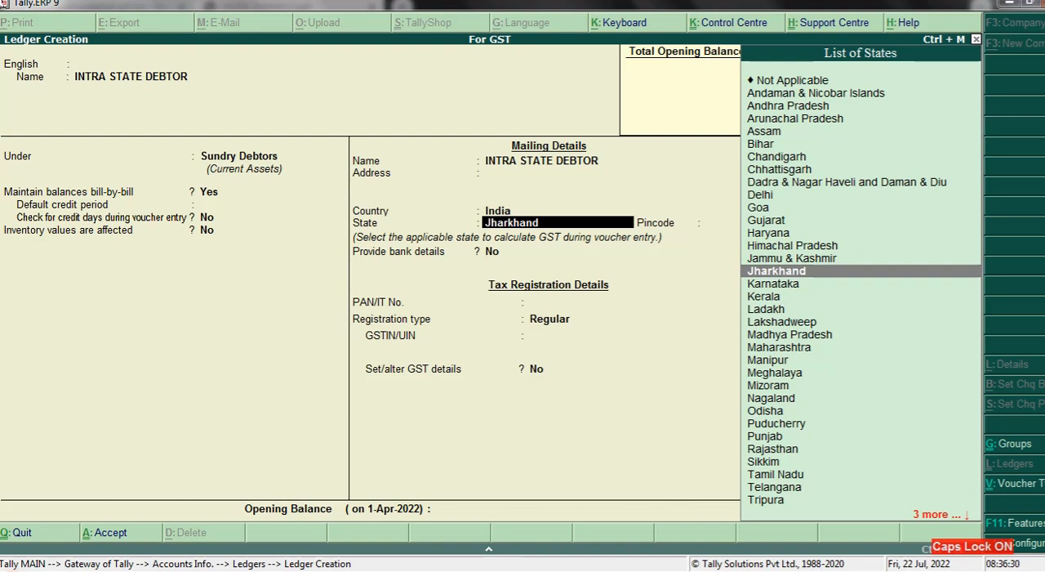
key(Return)
key(Return)
key(Return)
key(Return)
key(Return)
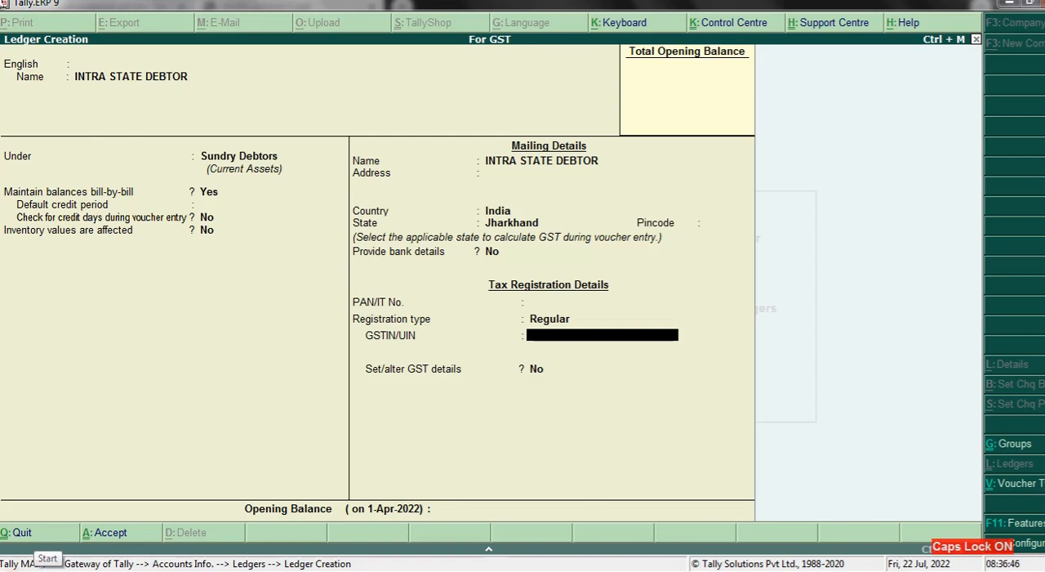
- Enter the intrastate debtor's GSTIN/UIN, keep Set/alter GST details at No, and save the ledger without an opening balance
text(20AAASS12)
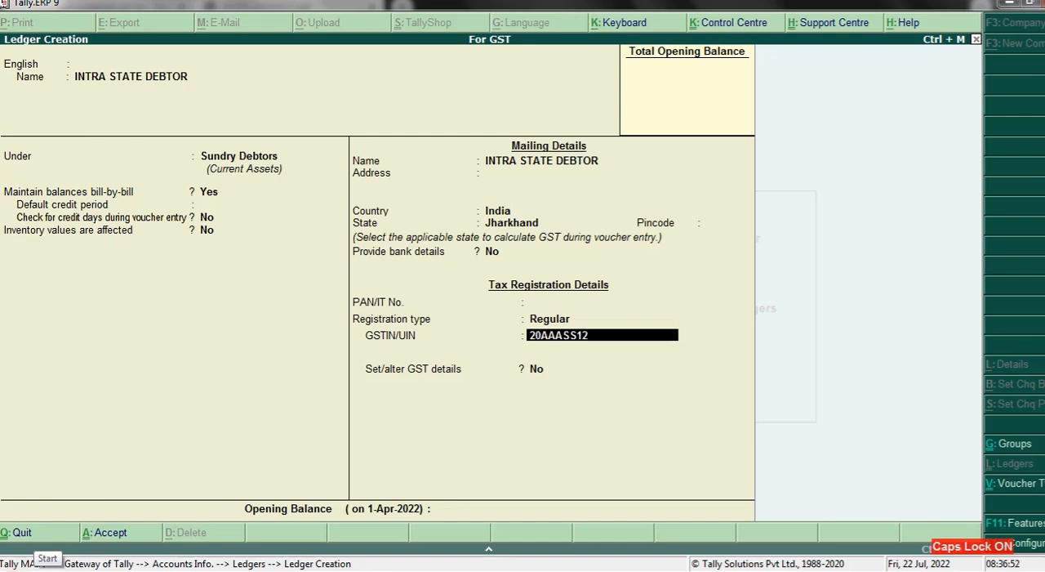
text(84)
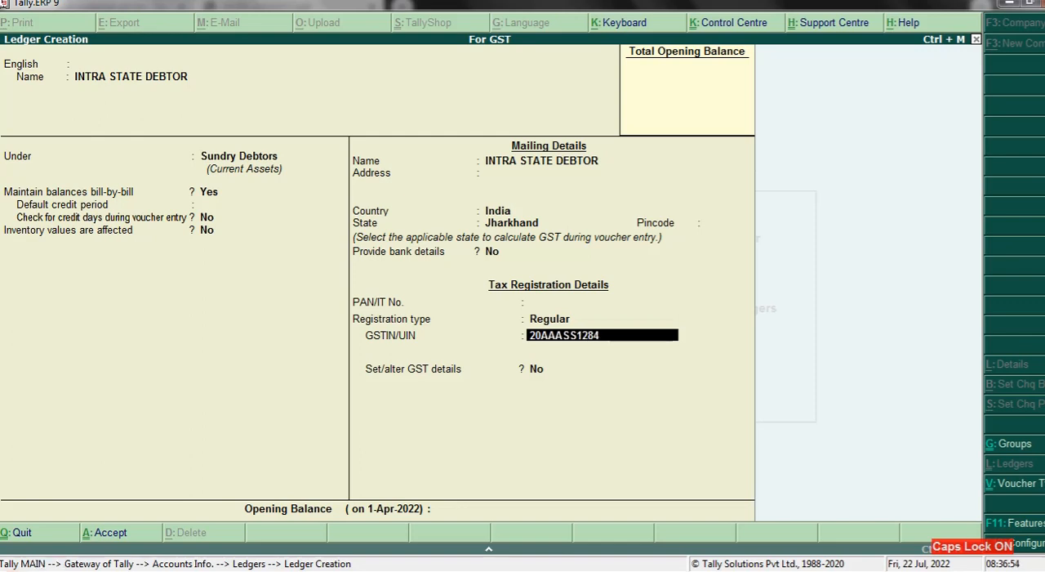
text(A1Z5)
key(Return)
key(Return)
key(Return)
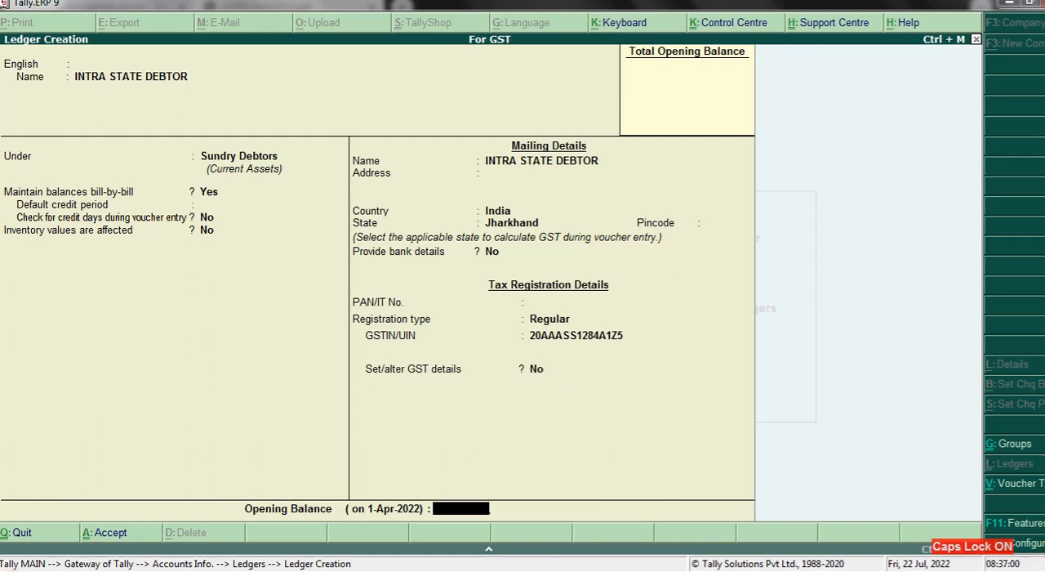
key(Return)
key(Return)
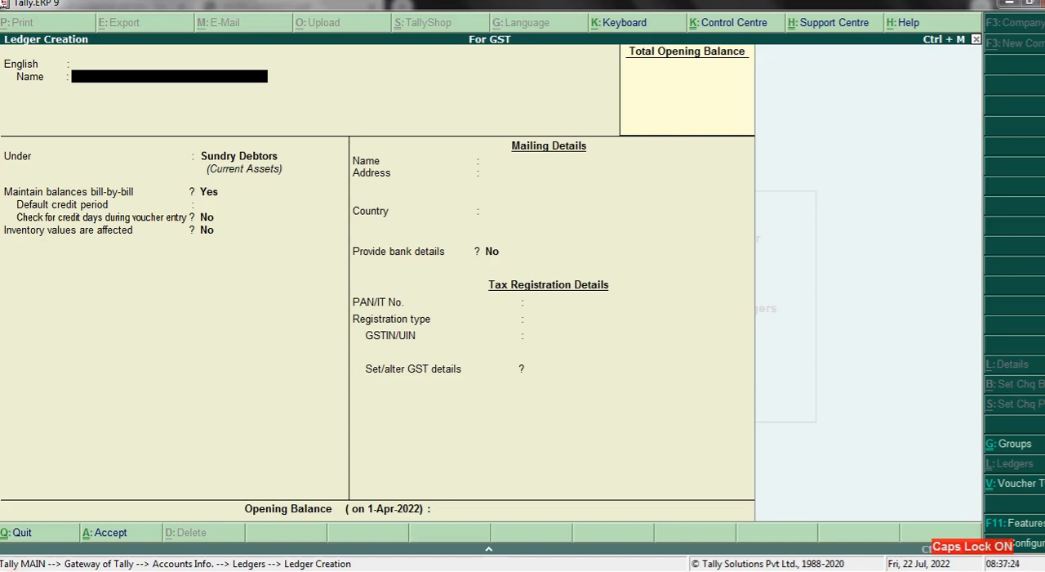
- Name the next ledger INTRA STATE CREDITOR and place it under the Sundry Creditors group
text(INTRA STATE CEDIT)
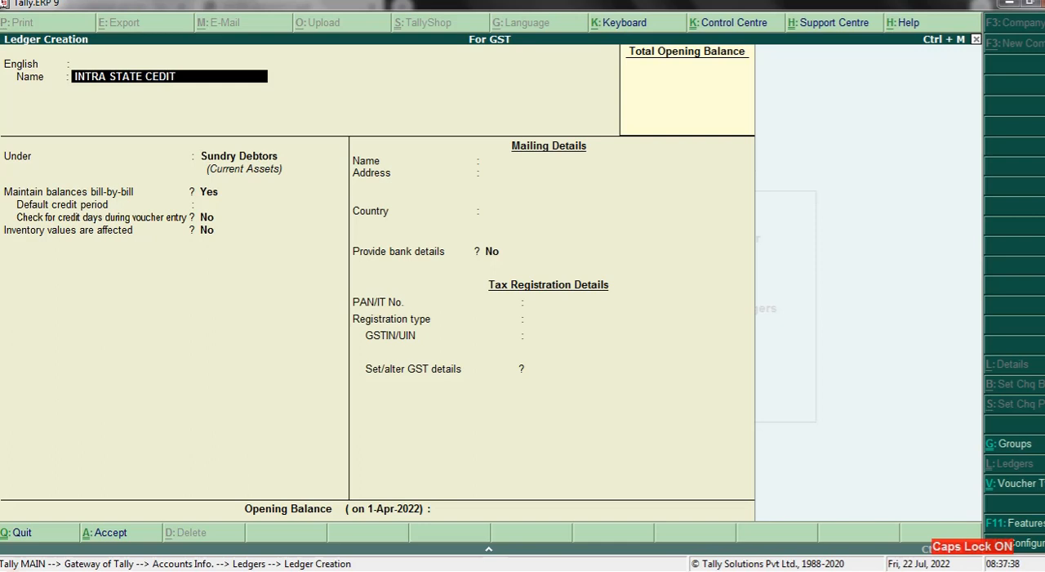
key(BackSpace)
key(BackSpace)
key(BackSpace)
key(BackSpace)
text(REDITOR)
key(Return)
key(Return)
key(Return)
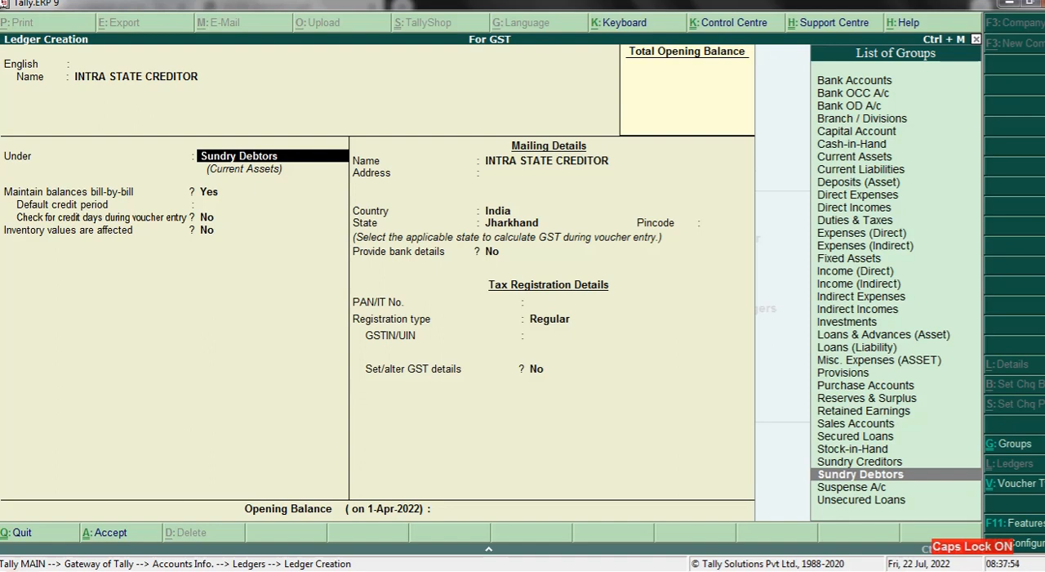
key(Up)
key(Return)
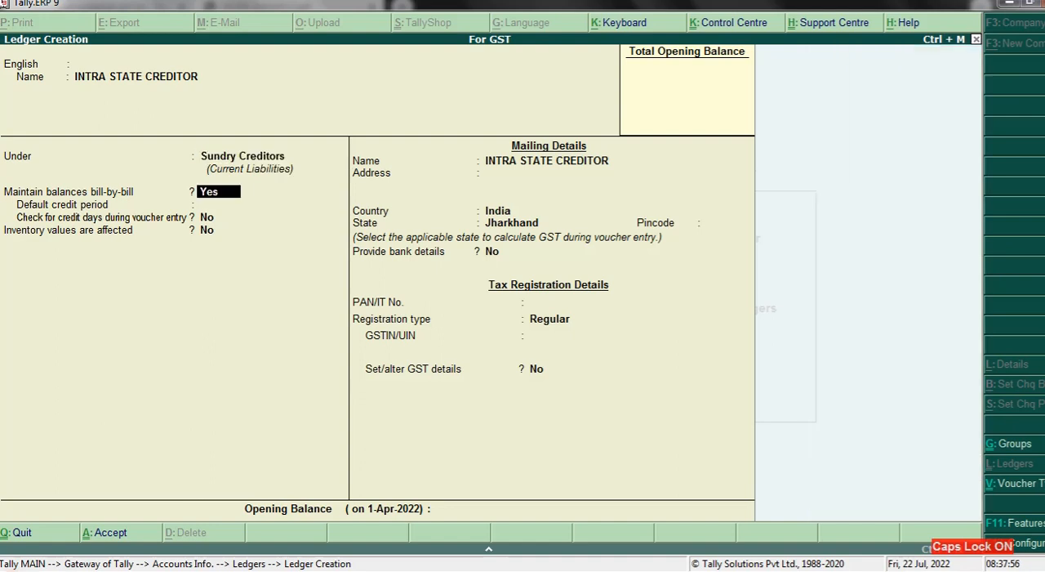
- Keep the intrastate creditor's bill-by-bill balances at Yes, state as Jharkhand, bank details at No, and registration type as Regular
key(Return)
key(Return)
key(Return)
key(Return)
key(Return)
key(Return)
key(Return)
key(Return)
key(Return)
key(Return)
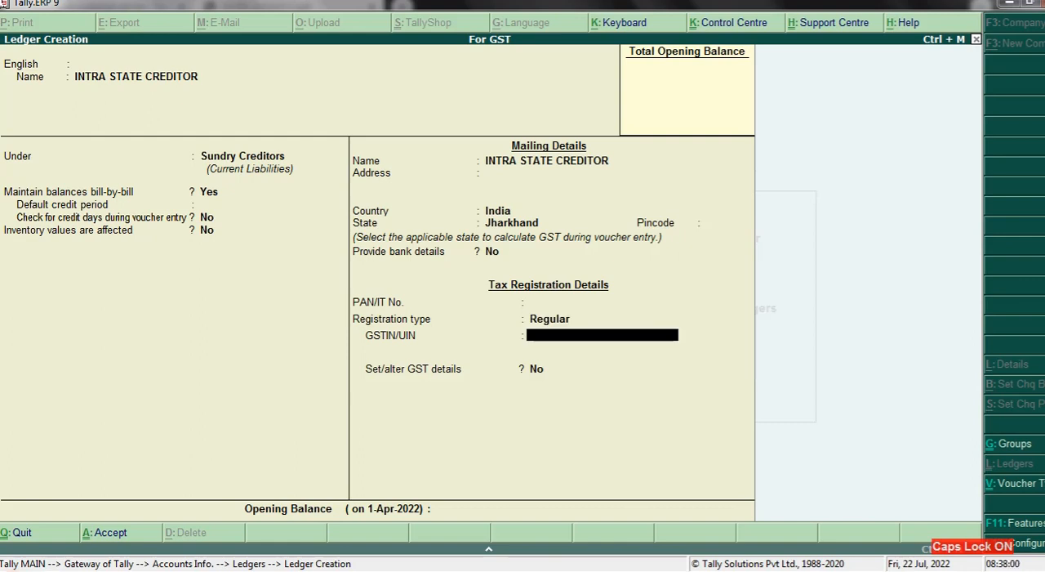
- Enter the intrastate creditor's GSTIN/UIN, keep Set/alter GST details at No, and save the ledger without an opening balance
text(20SSDDE125)
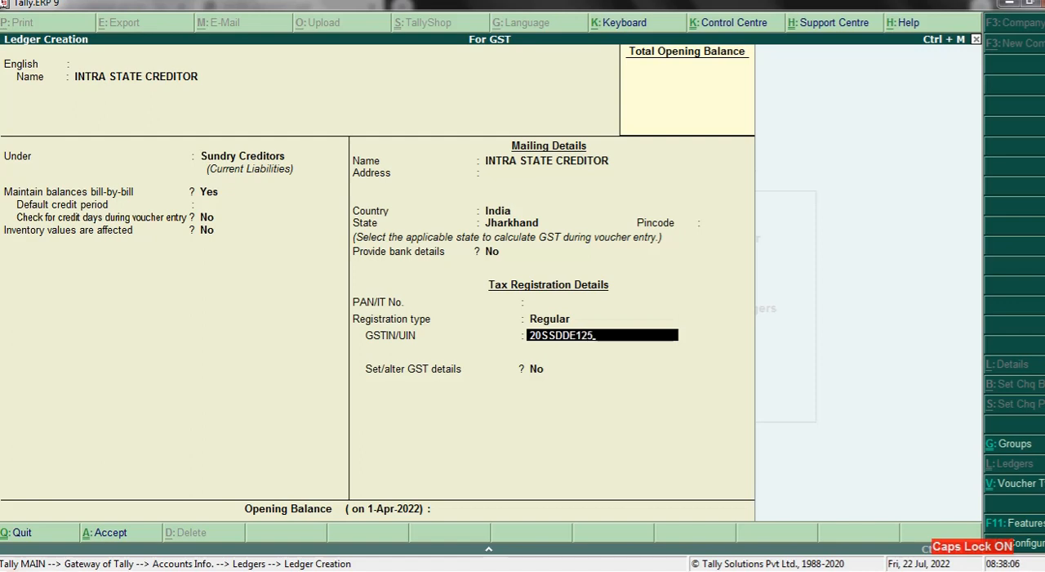
key(Caps_Lock)
text(4)
key(Caps_Lock)
text(A1Z5)
key(Return)
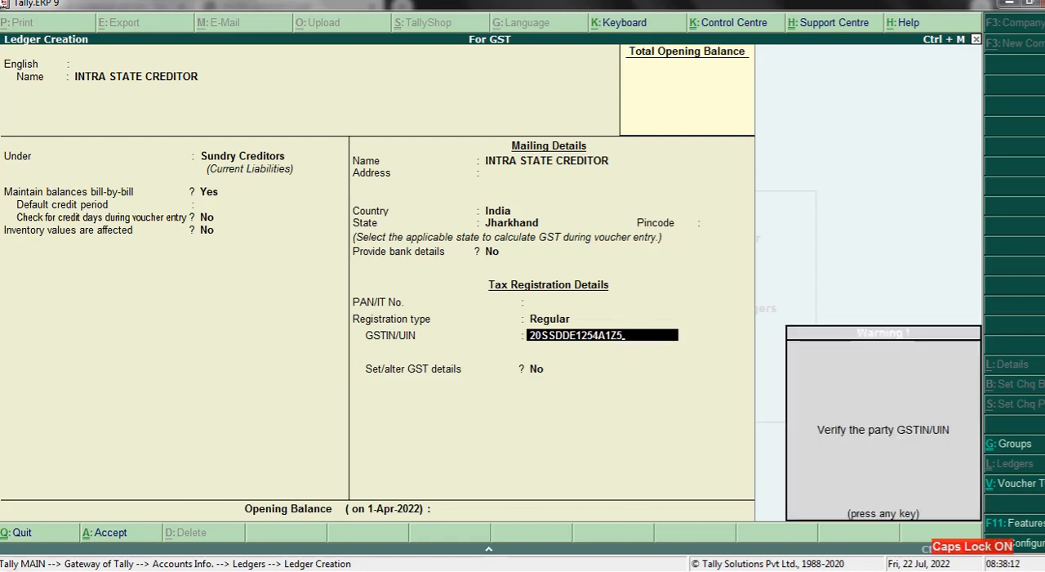
key(Return)
key(Return)
key(Return)
key(Return)
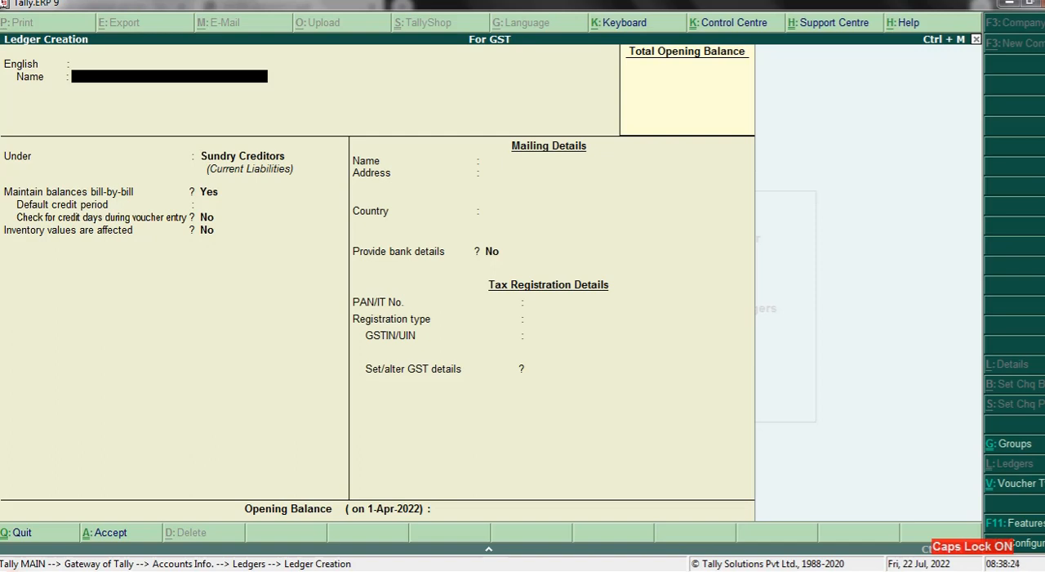
- Leave ledger creation and open the creation form for a single stock item
key(Escape)
key(Escape)
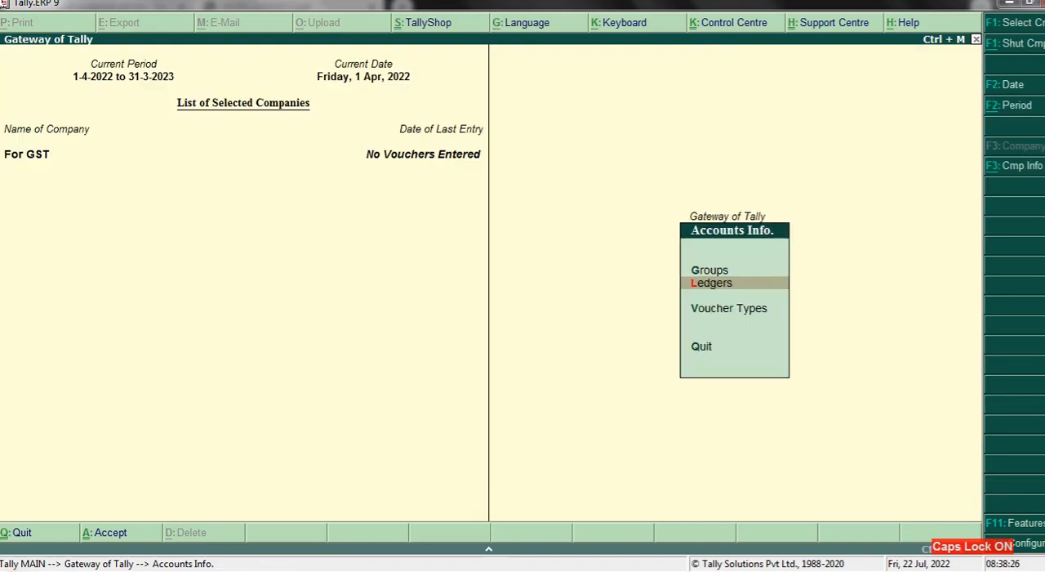
key(Escape)
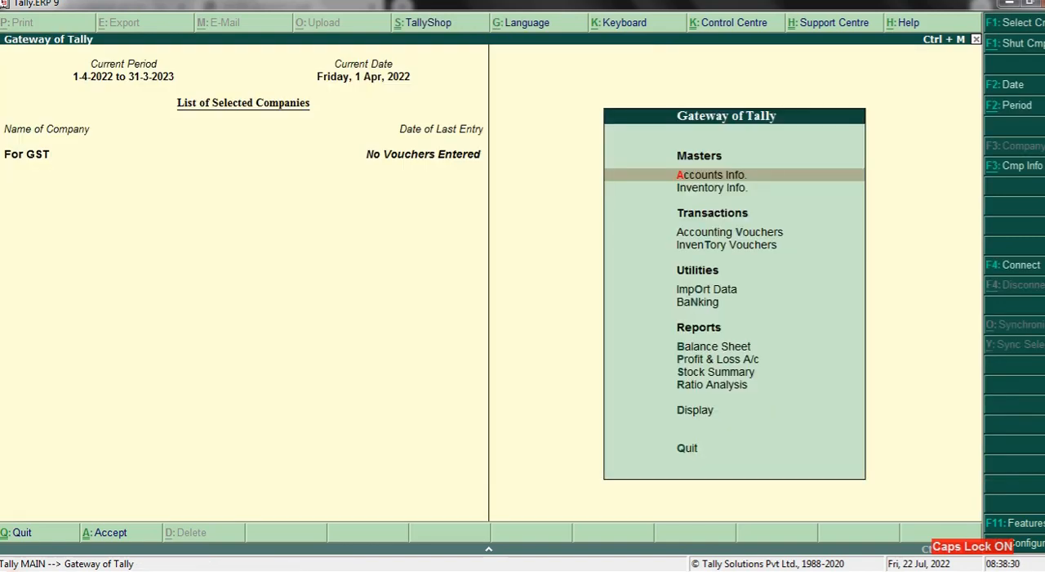
key(Down)
key(Return)
key(Down)
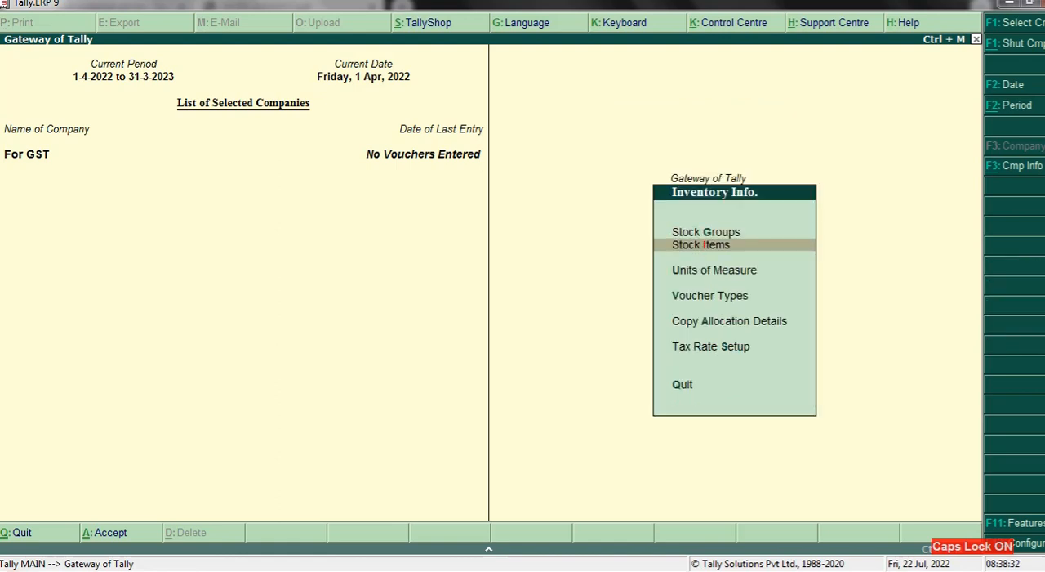
key(Return)
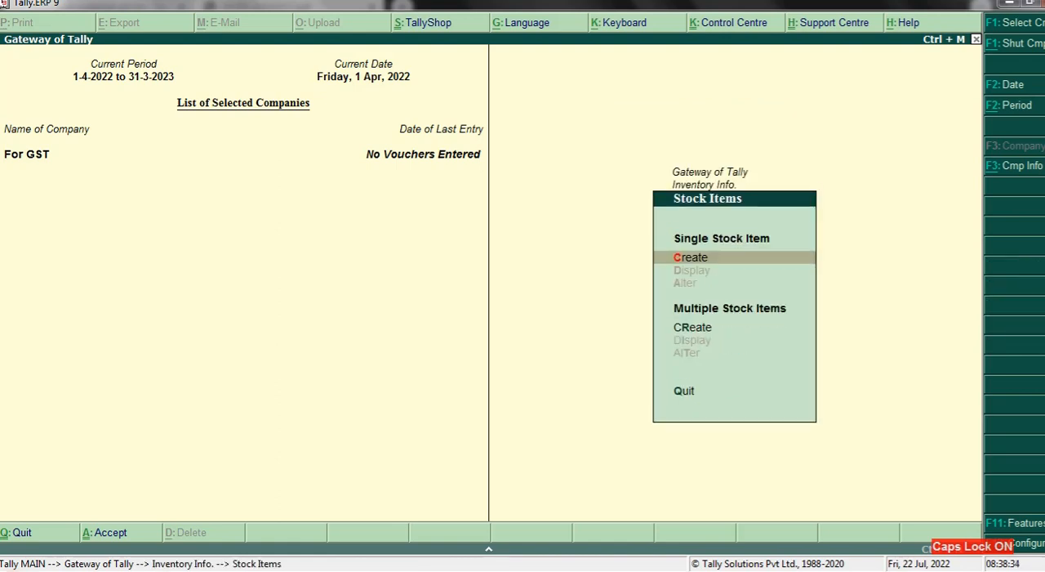
key(Return)
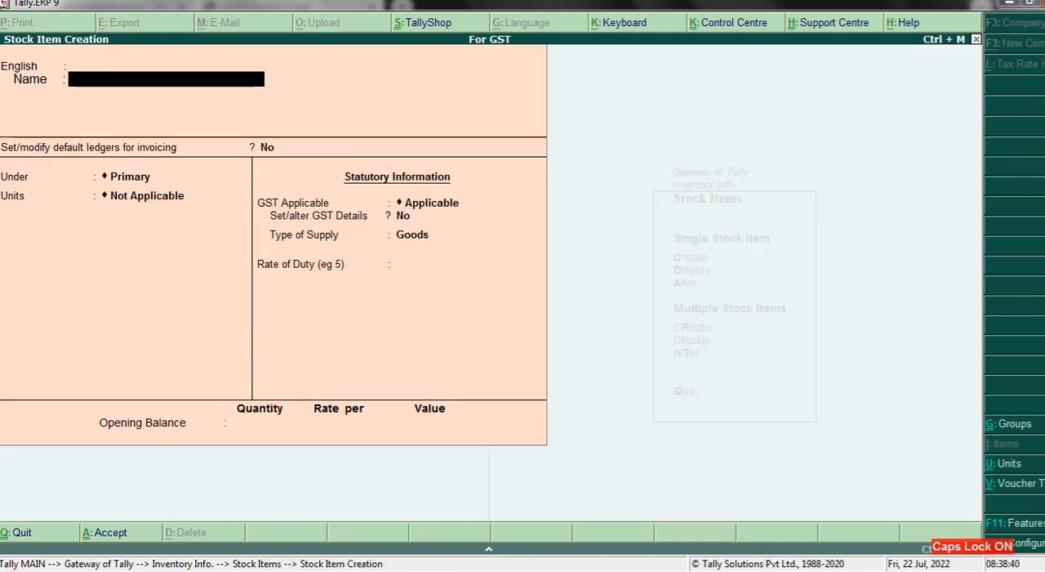
- Name the stock item MONITOR without an alias and keep Set/modify default ledgers for invoicing at No
text(MONIT)
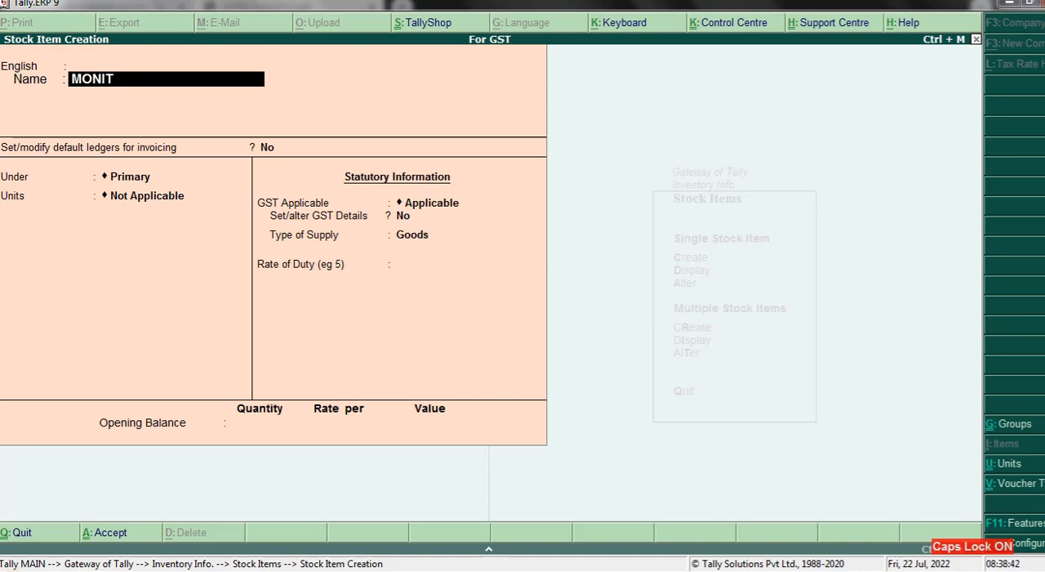
text(OR)
key(Return)
key(Return)
key(Return)
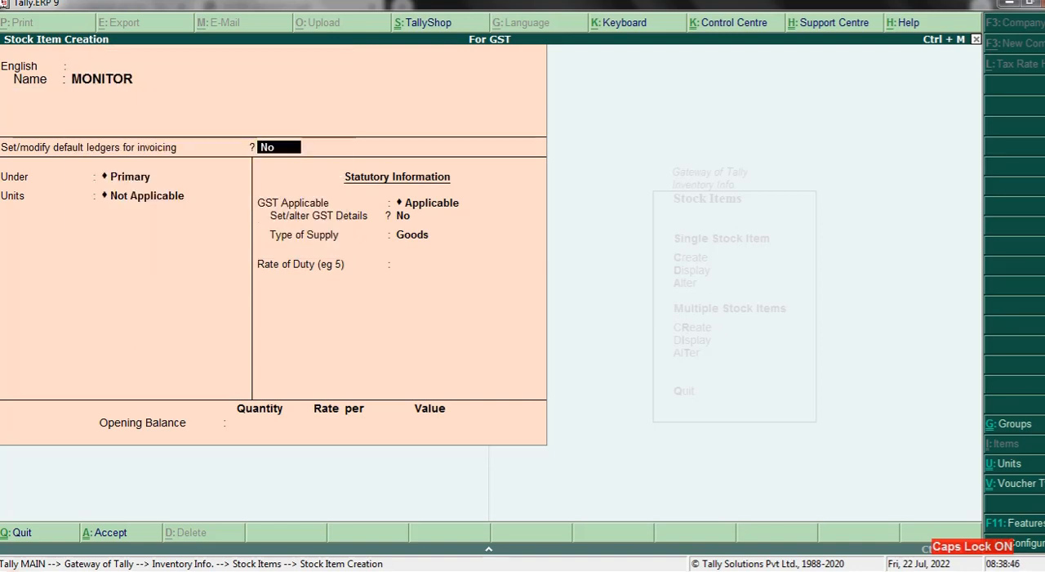
key(Return)
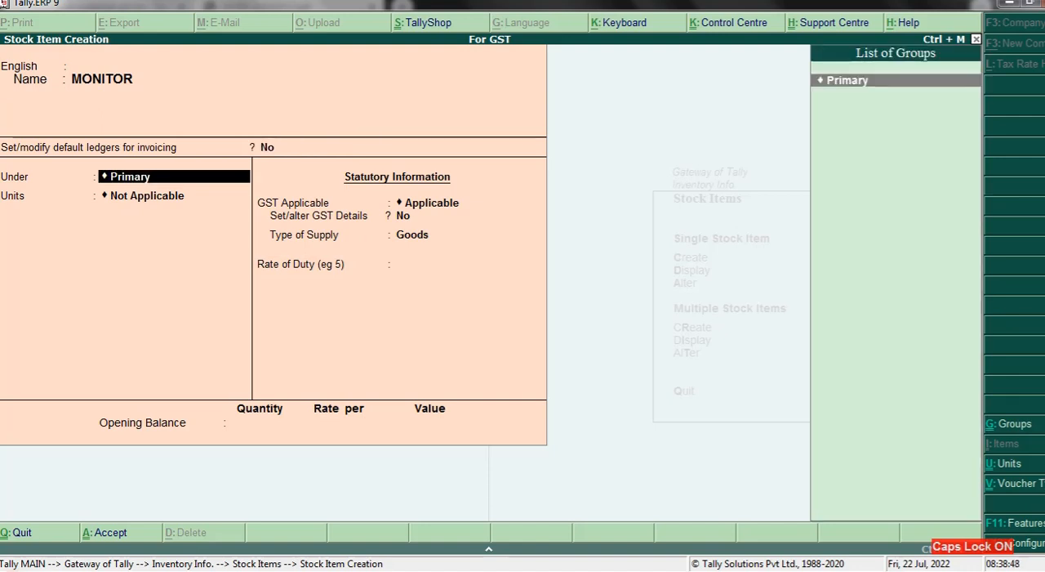
- Create the stock group SAMSUNG under Primary, with quantity addition and GST details at No, as the monitor's group
key(alt+c)
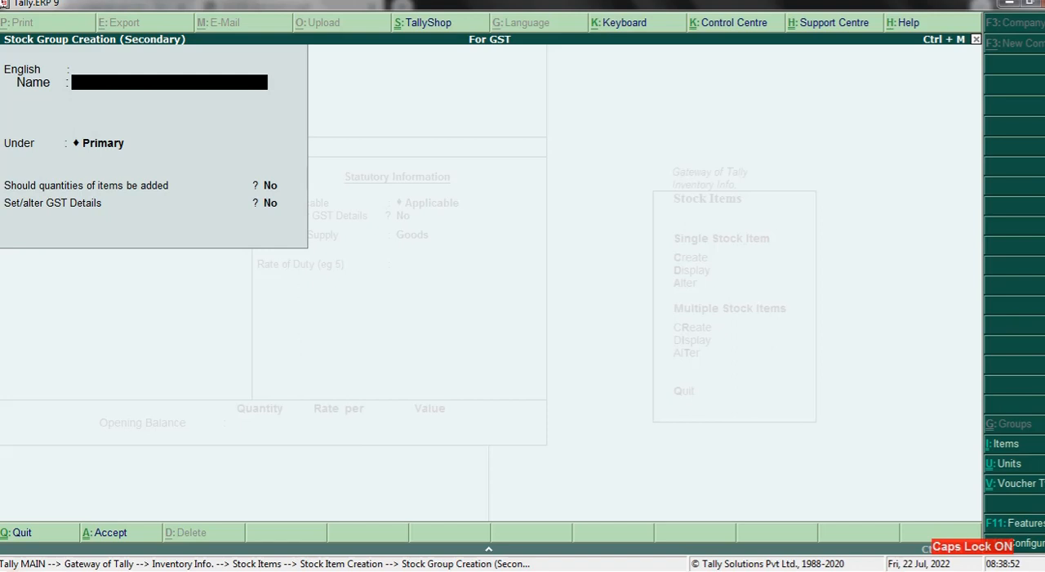
text(SAMSUNG)
key(Return)
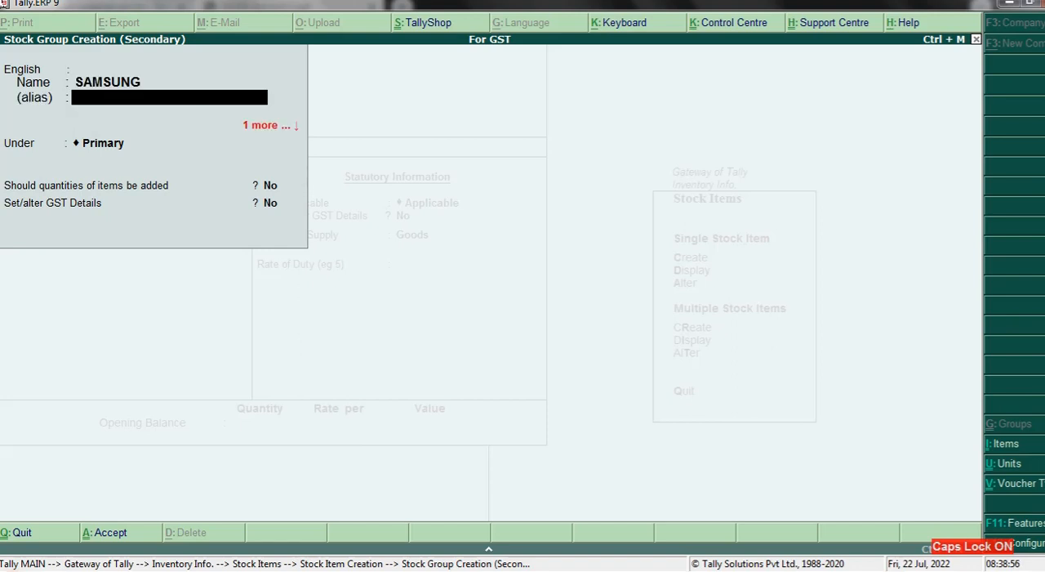
key(Return)
key(Return)
key(Return)
key(Return)
key(Return)
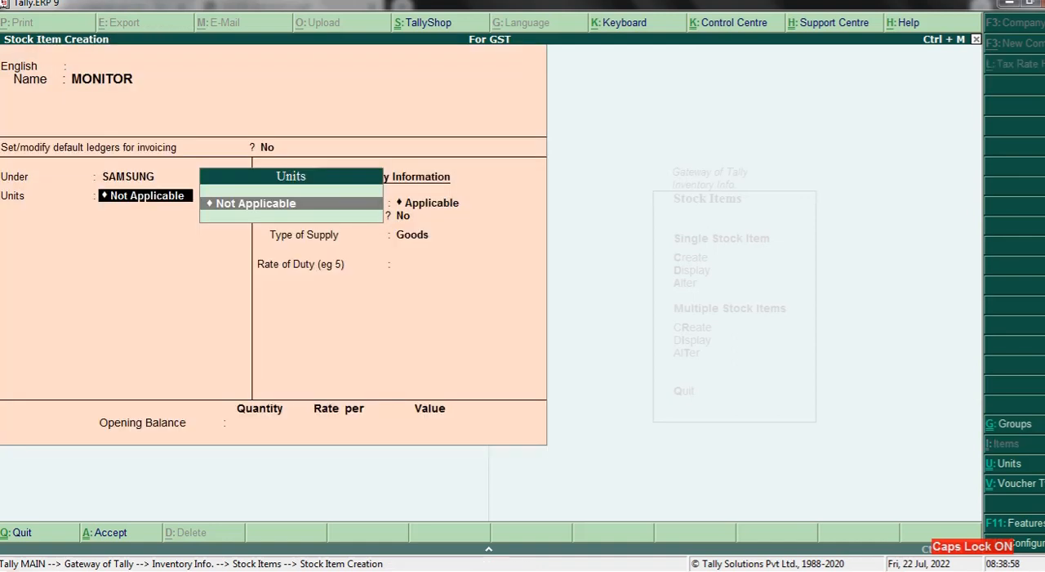
- Start a new simple unit of measure for the monitor with symbol PCS and no formal name
key(alt+c)
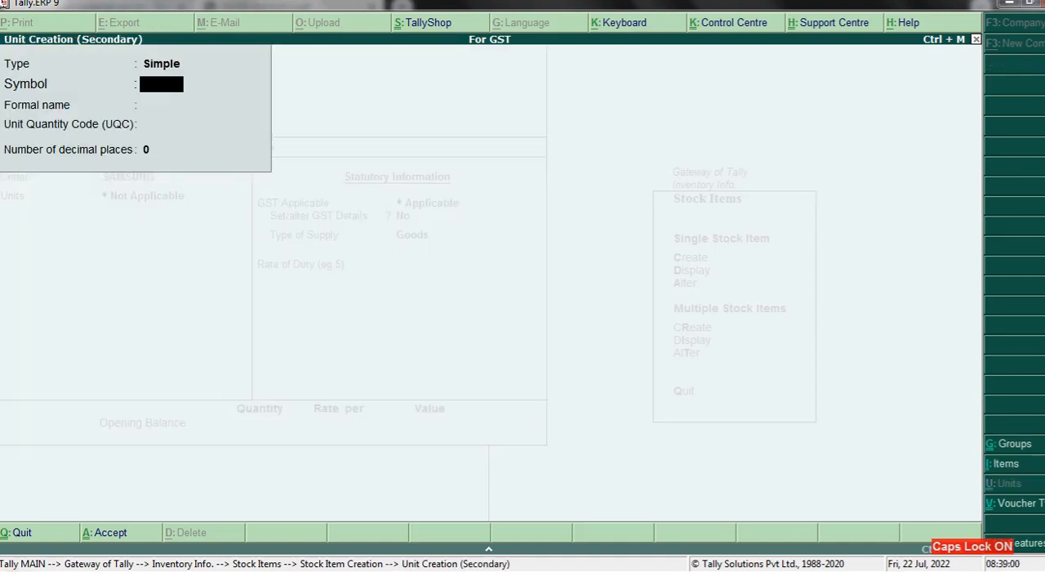
text(PCS)
key(Return)
key(Return)
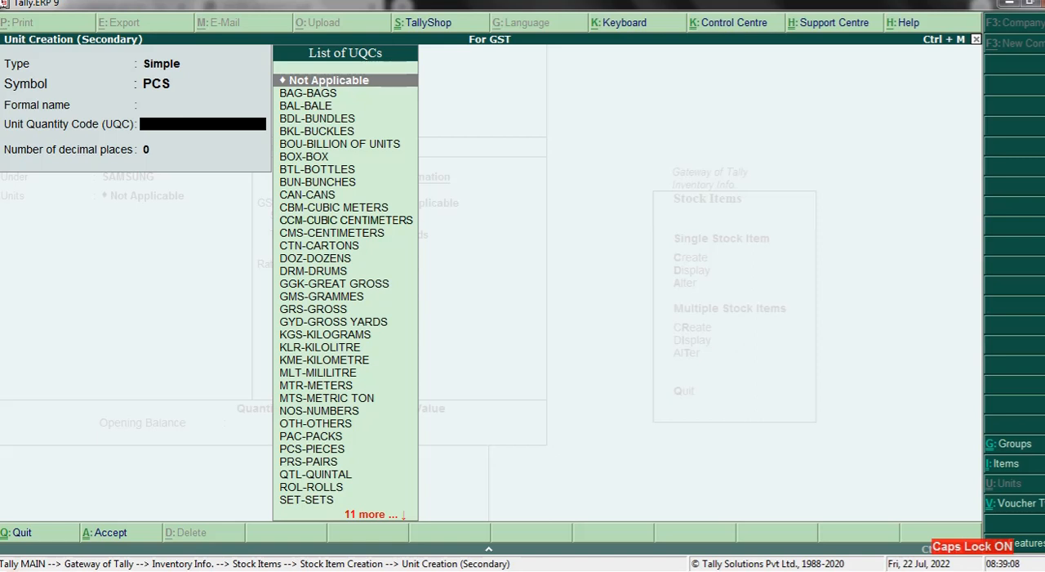
- Set the new unit's Unit Quantity Code to PCS-PIECES
key(Down)
key(Down)
key(Down)
key(Down)
key(Down)
key(Down)
key(Down)
key(Down)
key(Down)
key(Down)
key(Down)
key(Down)
key(Down)
key(Down)
key(Down)
key(Down)
key(Down)
key(Down)
key(Down)
key(Down)
key(Down)
key(Down)
key(Down)
key(Down)
key(Down)
key(Down)
key(Down)
key(Down)
key(Down)
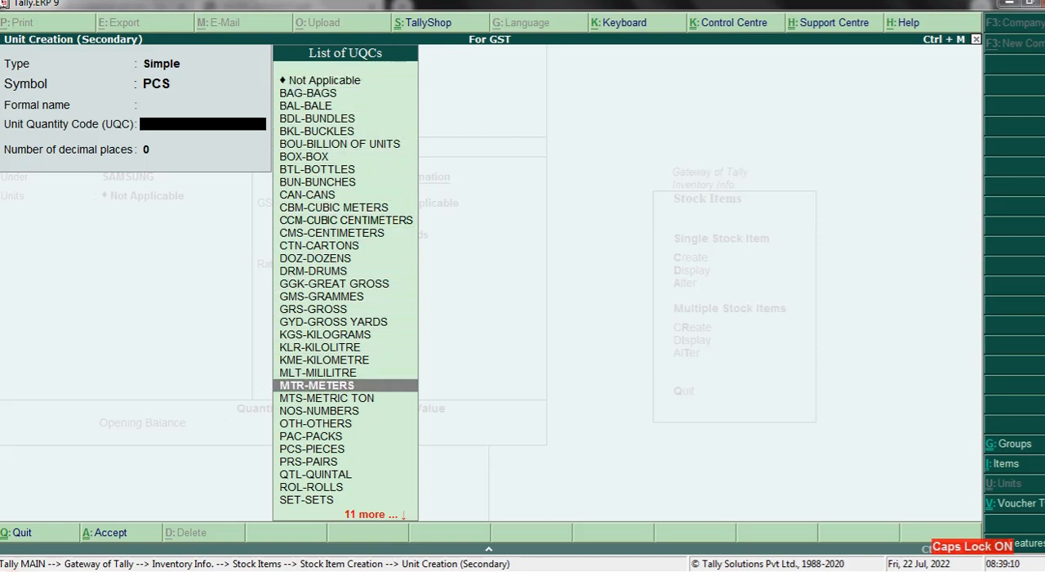
key(Down)
key(Down)
key(Down)
key(Down)
key(Down)
key(Down)
key(Down)
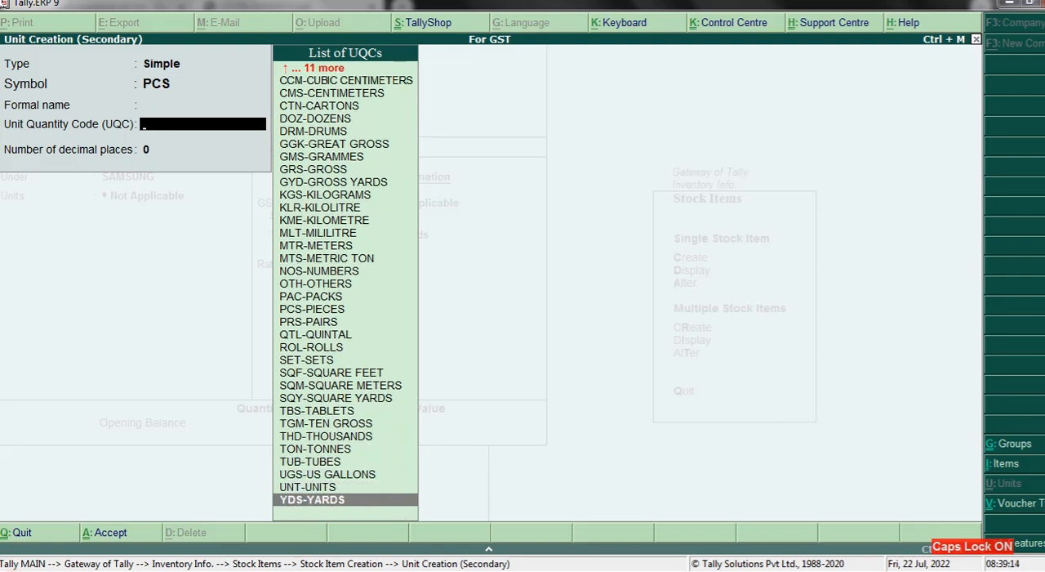
key(Up)
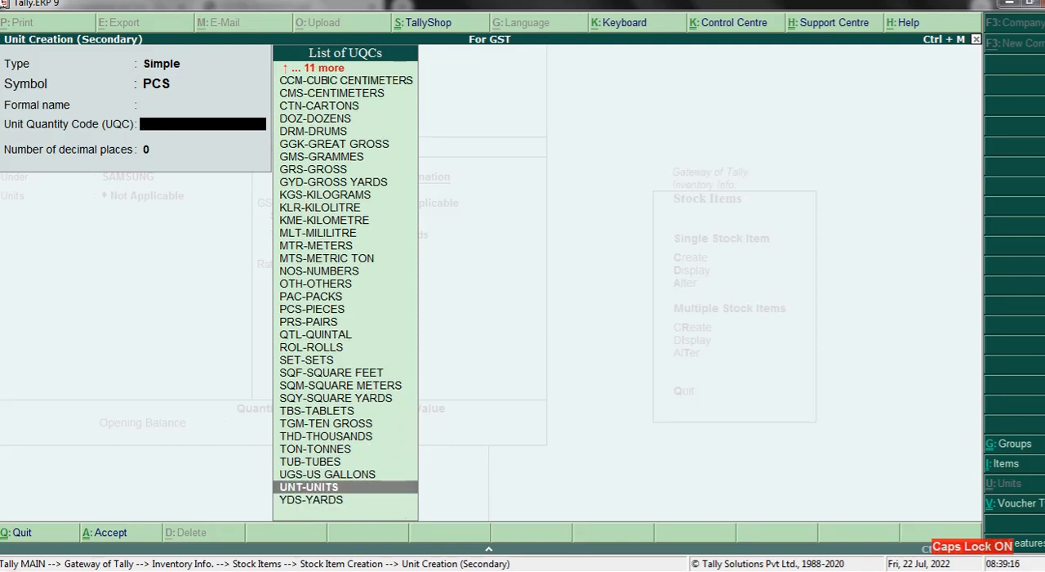
key(Up)
key(Up)
key(Up)
key(Up)
key(Up)
key(Up)
key(Up)
key(Up)
key(Up)
key(Up)
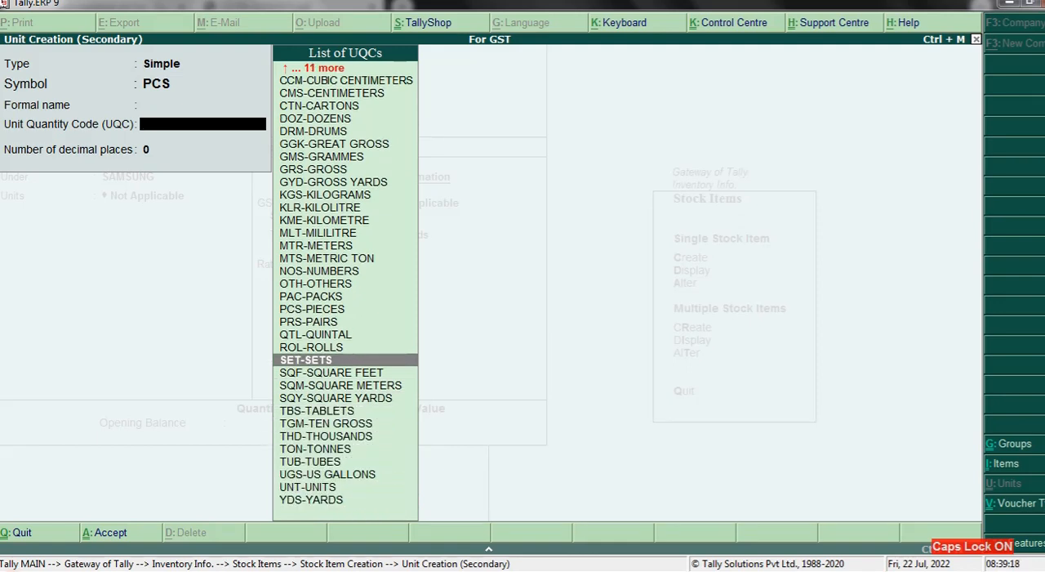
key(Up)
key(Up)
key(Up)
key(Up)
key(Up)
key(Up)
key(Up)
key(Up)
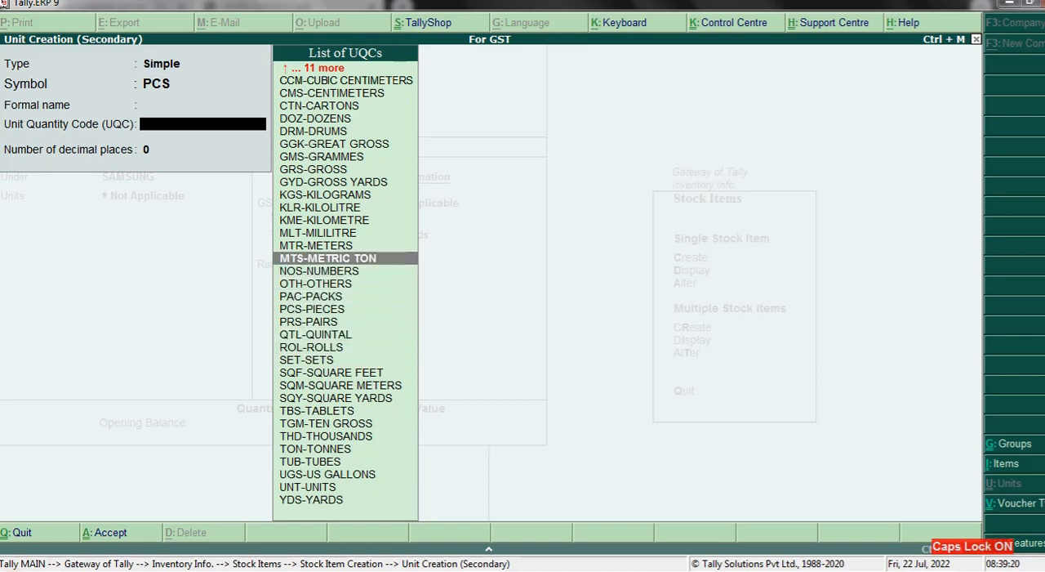
key(Down)
key(Up)
key(Up)
key(Up)
key(Up)
key(Up)
key(Up)
key(Up)
key(Up)
key(Up)
key(Up)
key(Up)
key(Up)
key(Up)
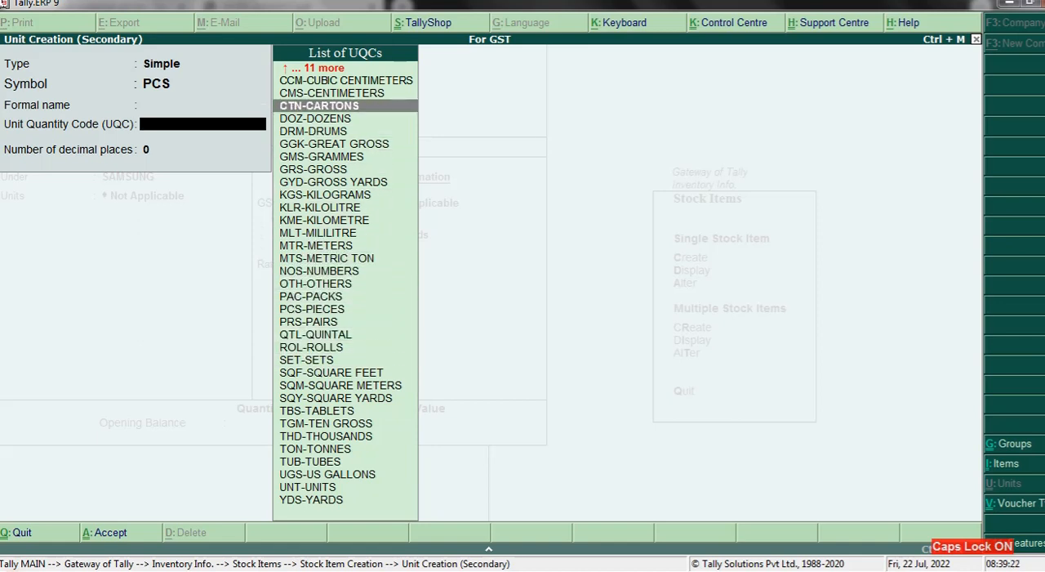
key(Up)
key(Up)
key(Up)
key(Up)
key(Down)
key(Down)
key(Down)
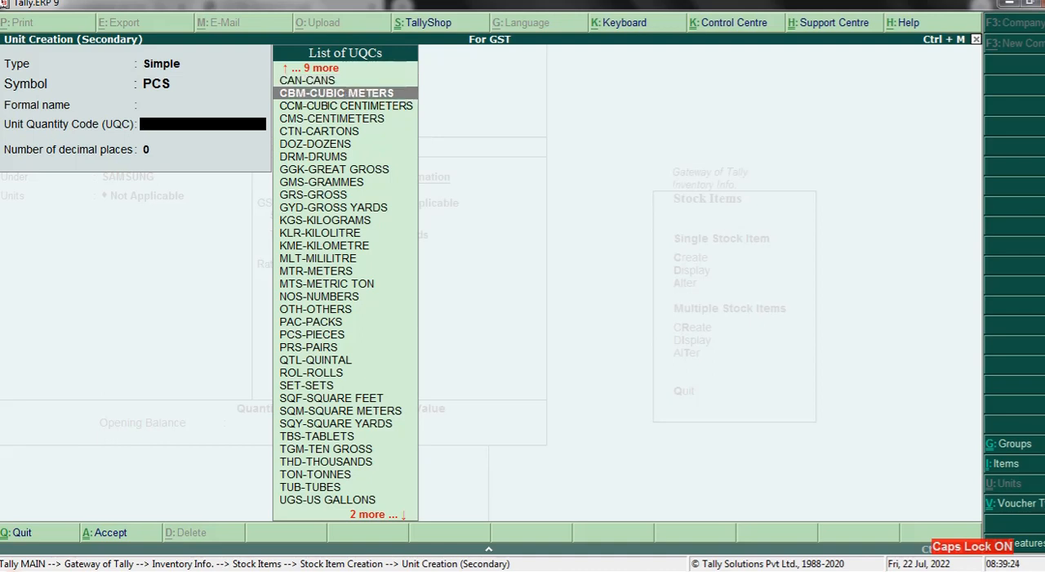
key(Down)
key(Down)
key(Down)
key(Down)
key(Down)
key(Down)
key(Down)
key(Down)
key(Down)
key(Down)
key(Down)
key(Down)
key(Down)
key(Down)
key(Down)
key(Down)
key(Down)
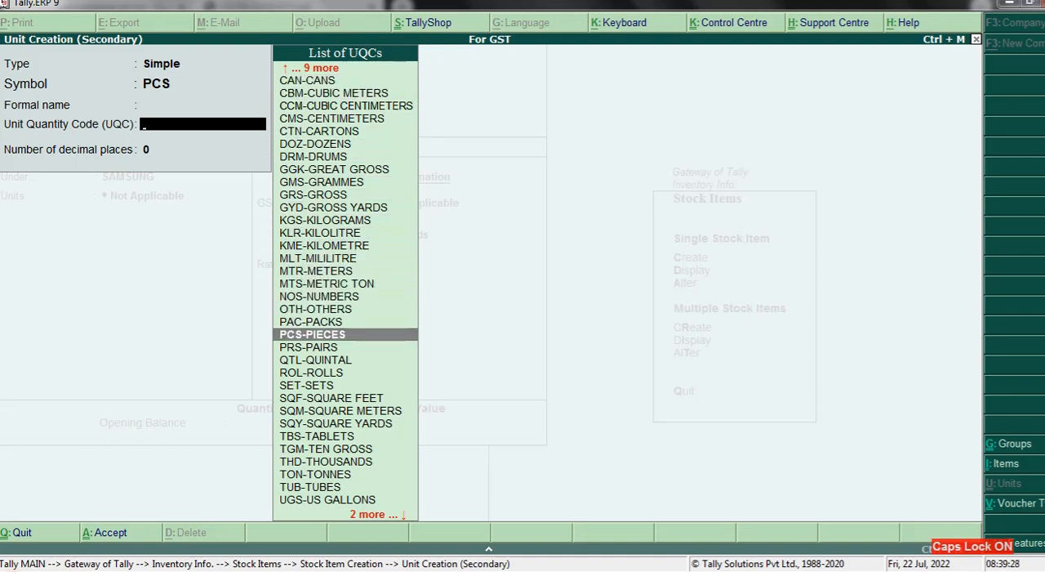
key(Up)
key(Up)
key(Up)
key(Up)
key(Up)
key(Up)
key(Up)
key(Up)
key(Up)
key(Up)
key(Up)
key(Up)
key(Up)
key(Up)
key(Up)
key(Up)
key(Up)
key(Up)
key(Up)
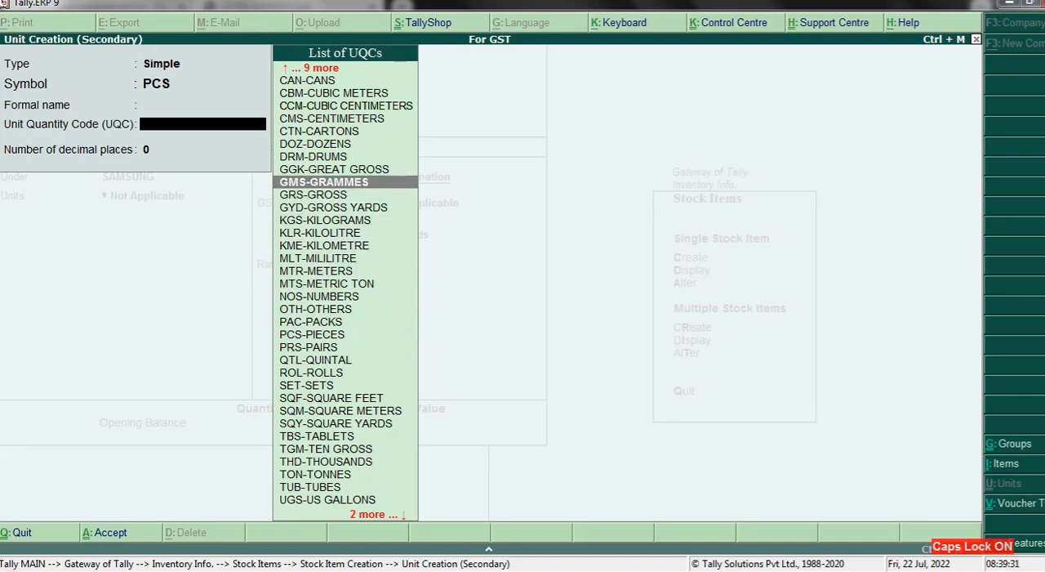
key(Up)
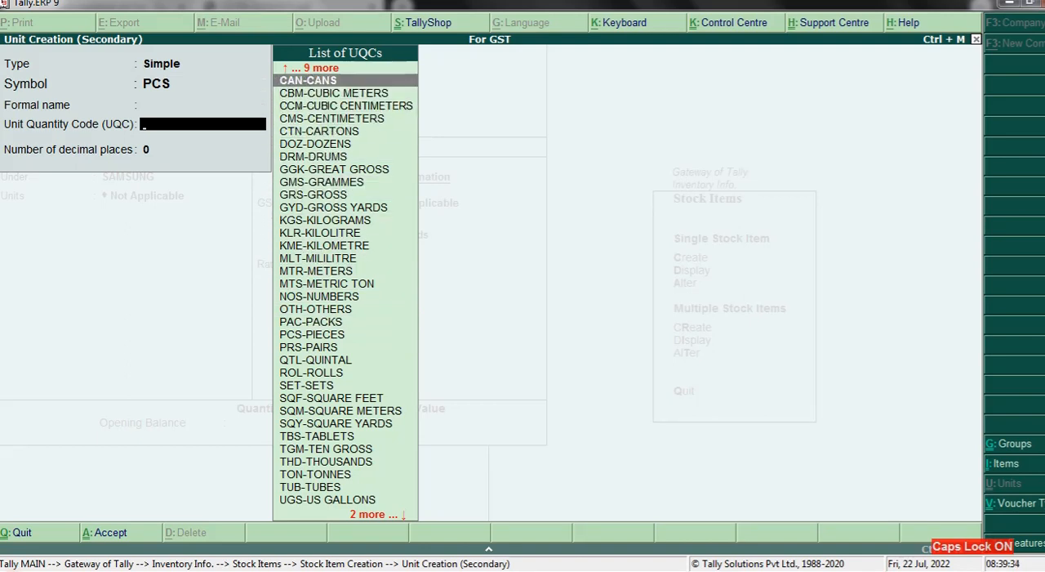
text(PCS)
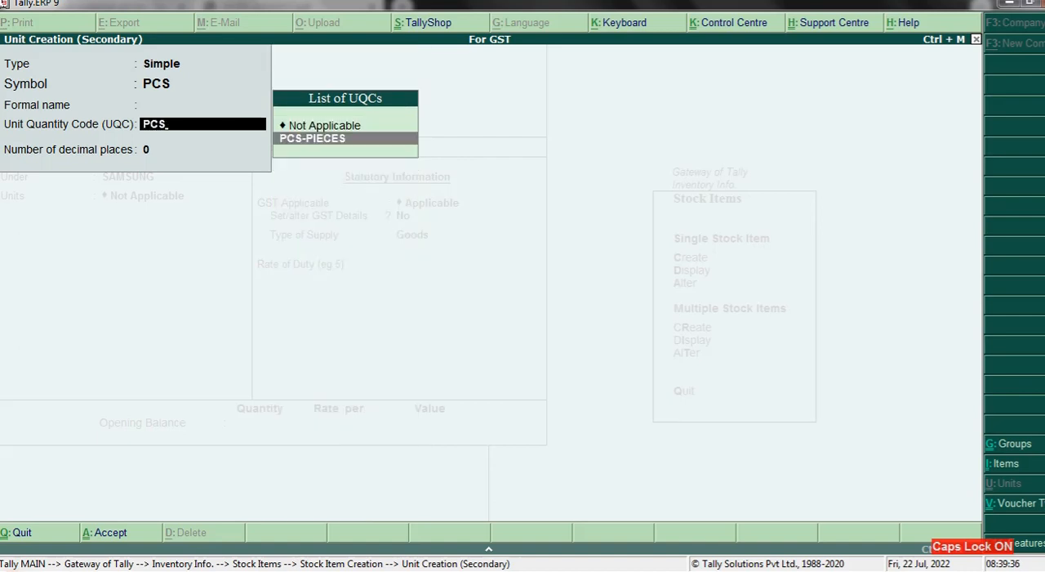
key(Return)
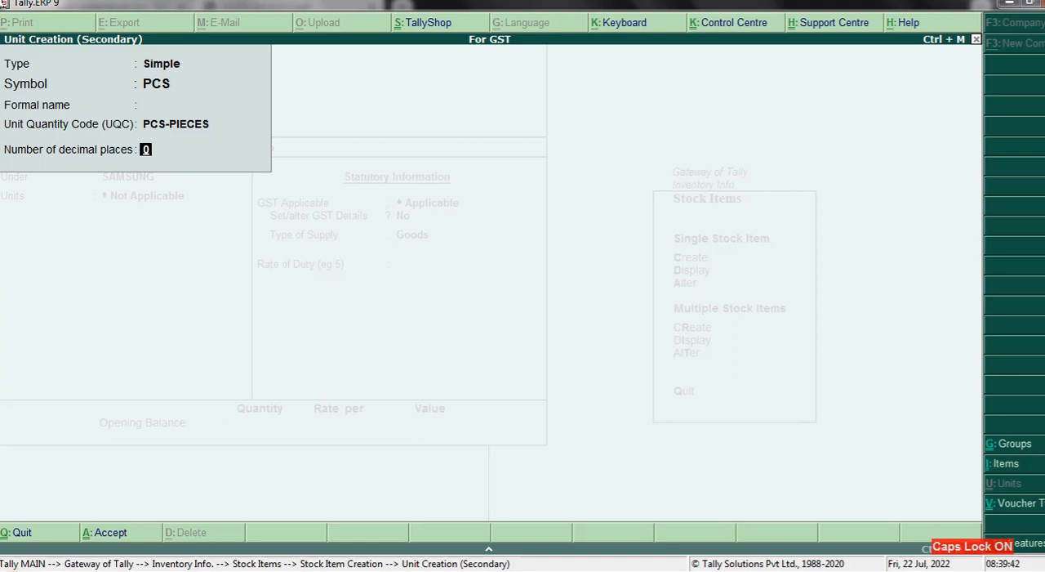
- Save the PCS unit with 0 decimal places and keep the monitor's alternate units at Not Applicable
key(Return)
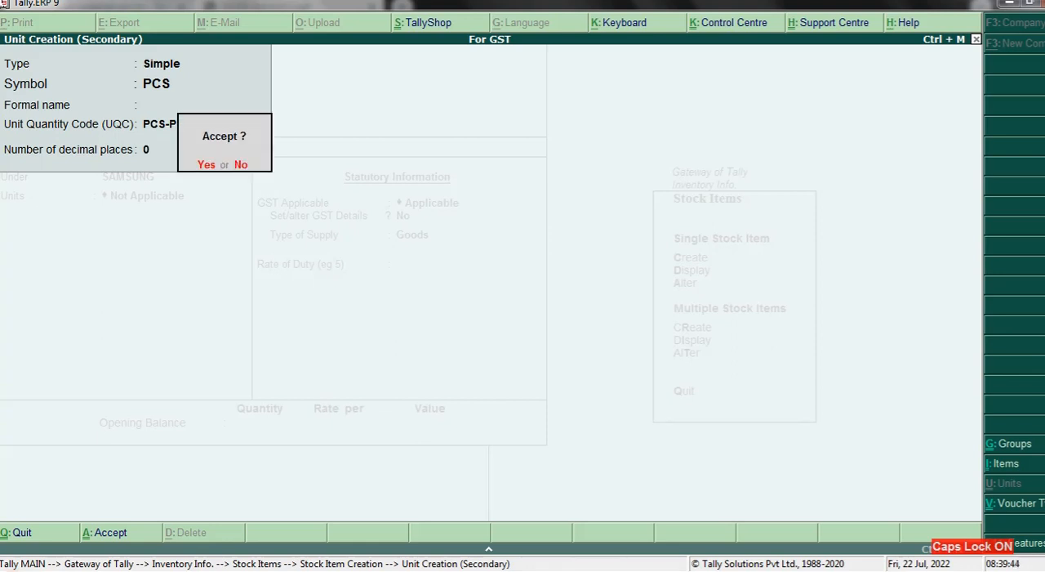
key(Return)
key(Return)
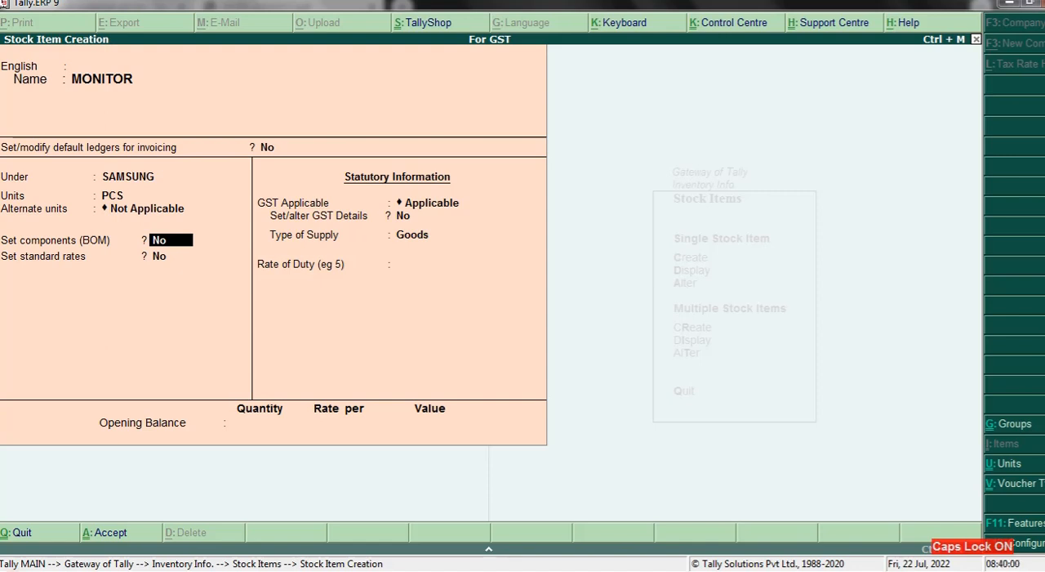
- Open the monitor's SAMSUNG stock group for alteration, keeping its name and language alias options at Yes
key(F12)
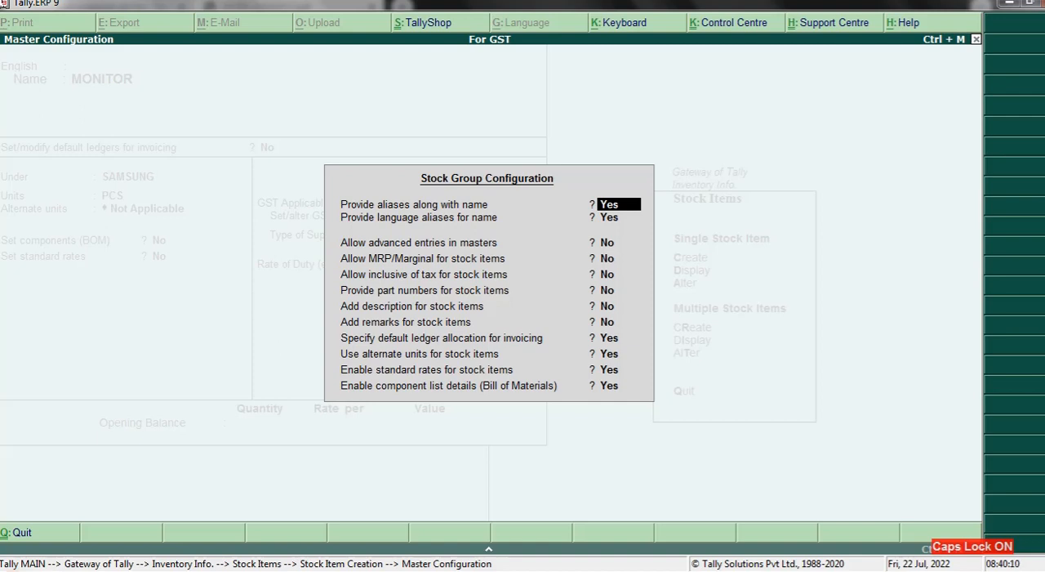
key(Escape)
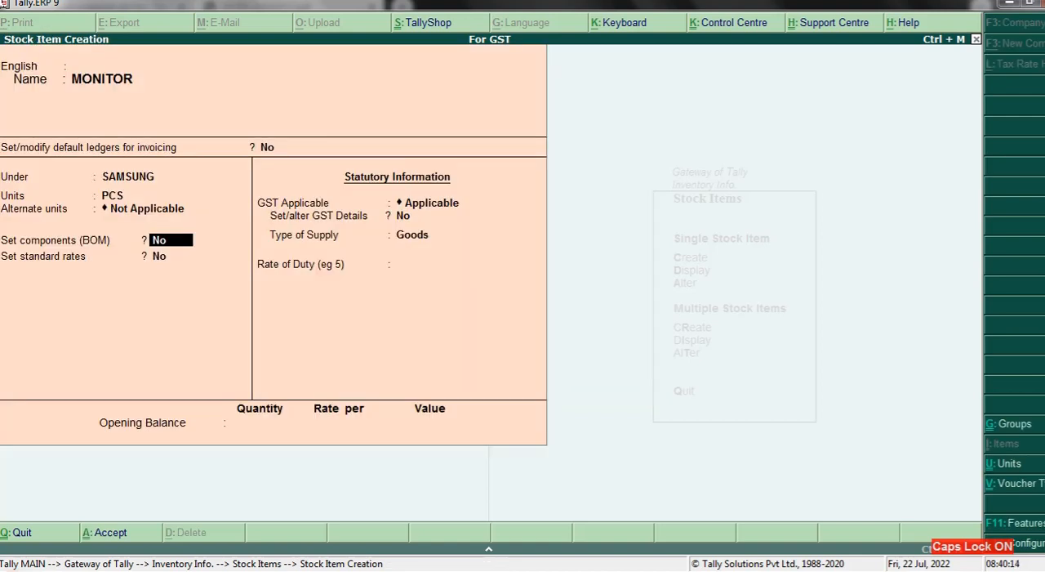
key(BackSpace)
key(BackSpace)
key(BackSpace)
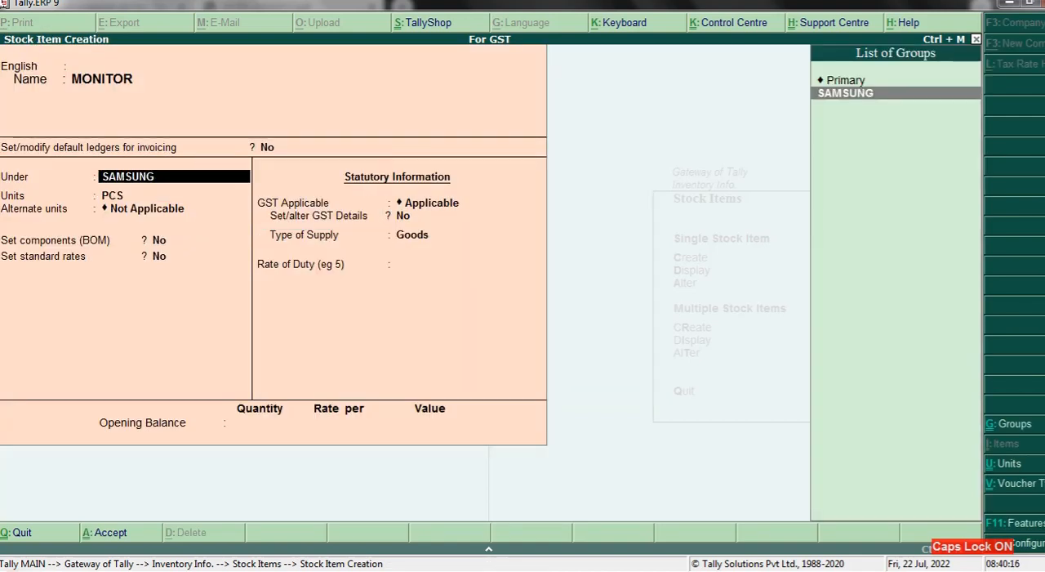
key(ctrl+Return)
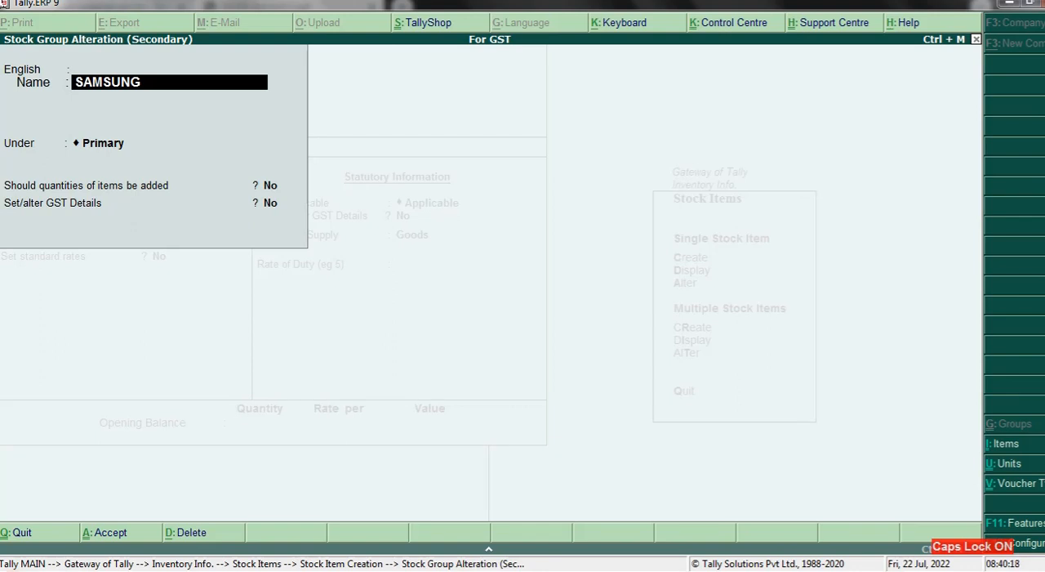
key(F12)
key(Return)
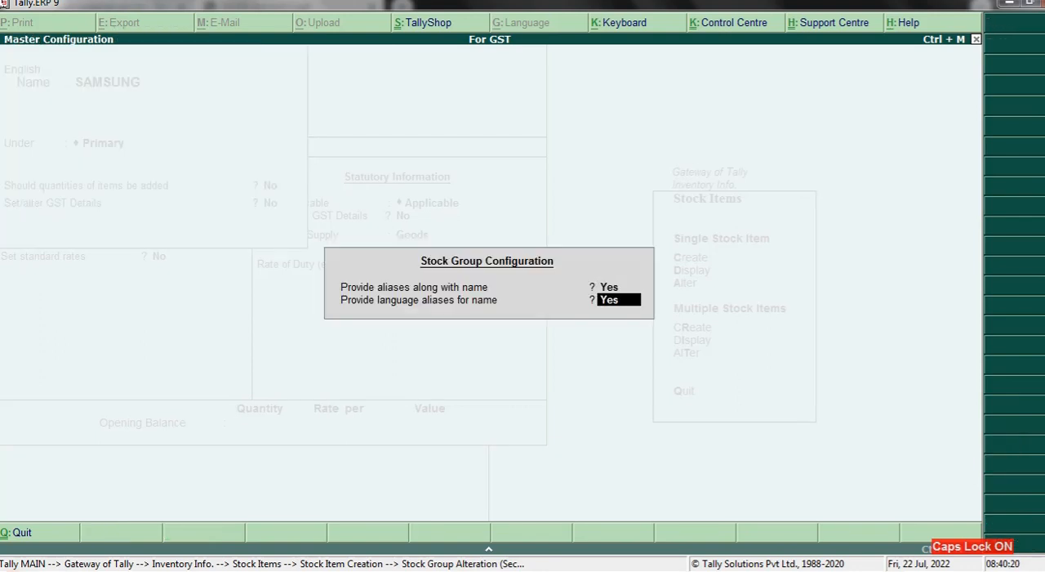
key(Return)
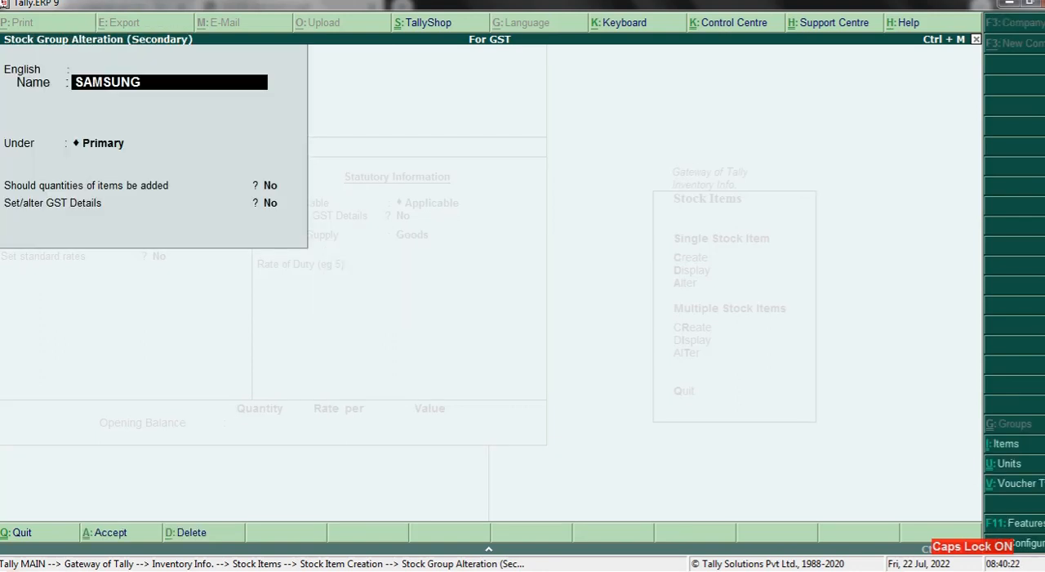
- Turn on Set/alter GST Details for the SAMSUNG stock group, keeping it under Primary with quantity addition at No
key(Return)
key(Return)
key(Return)
key(Return)
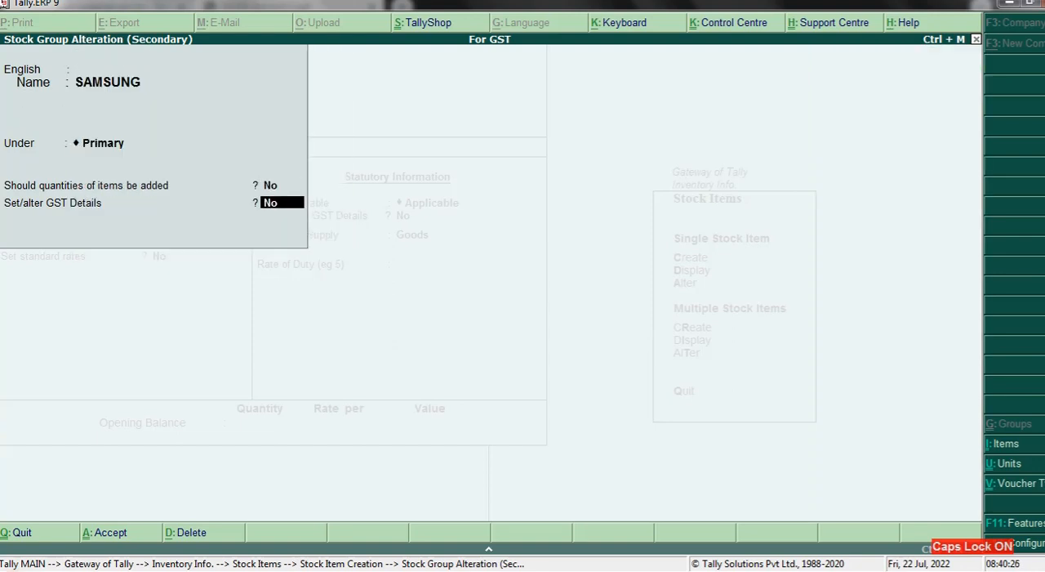
text(Y)
key(Return)
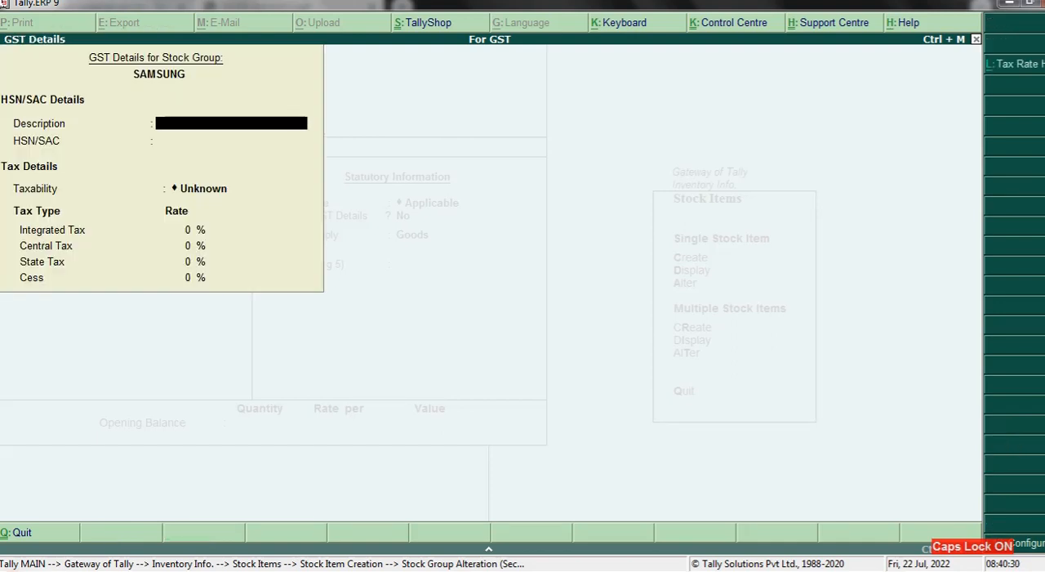
- Set SAMSUNG's HSN/SAC to 58697 with no description and its taxability to Taxable
key(Return)
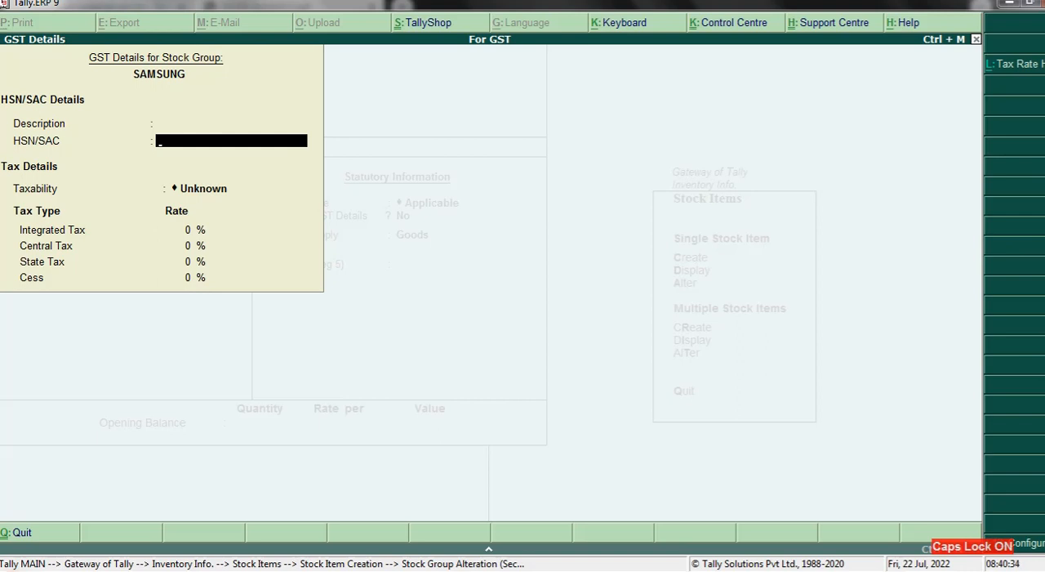
text(58697)
key(Return)
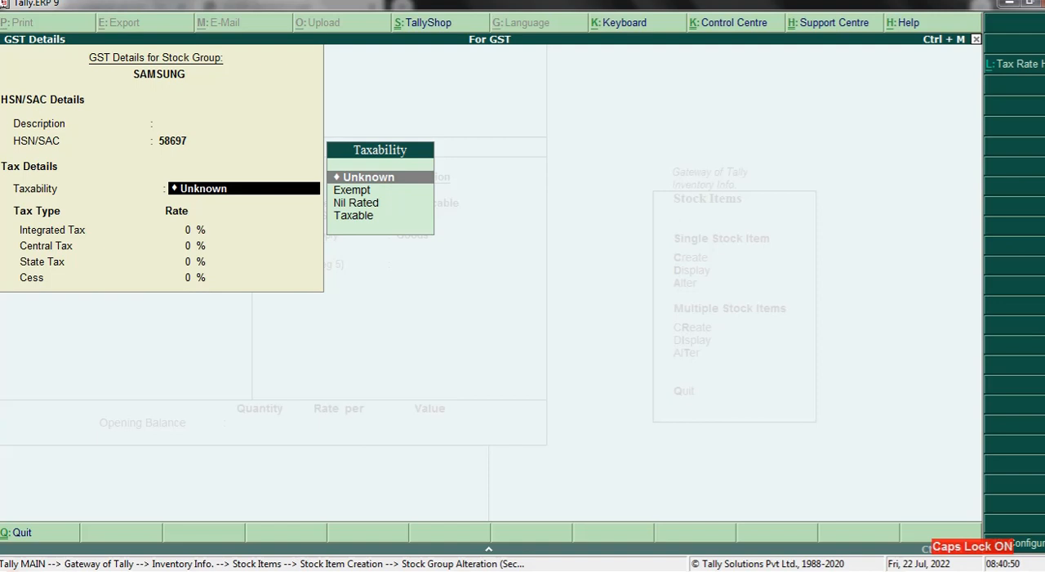
key(Down)
key(Down)
key(Down)
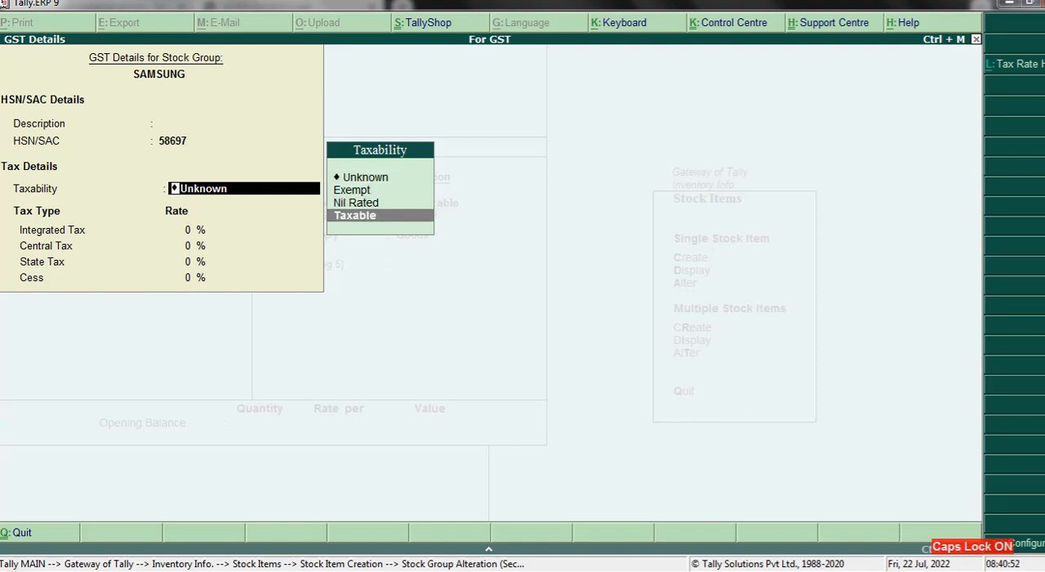
key(Up)
key(Down)
key(Return)
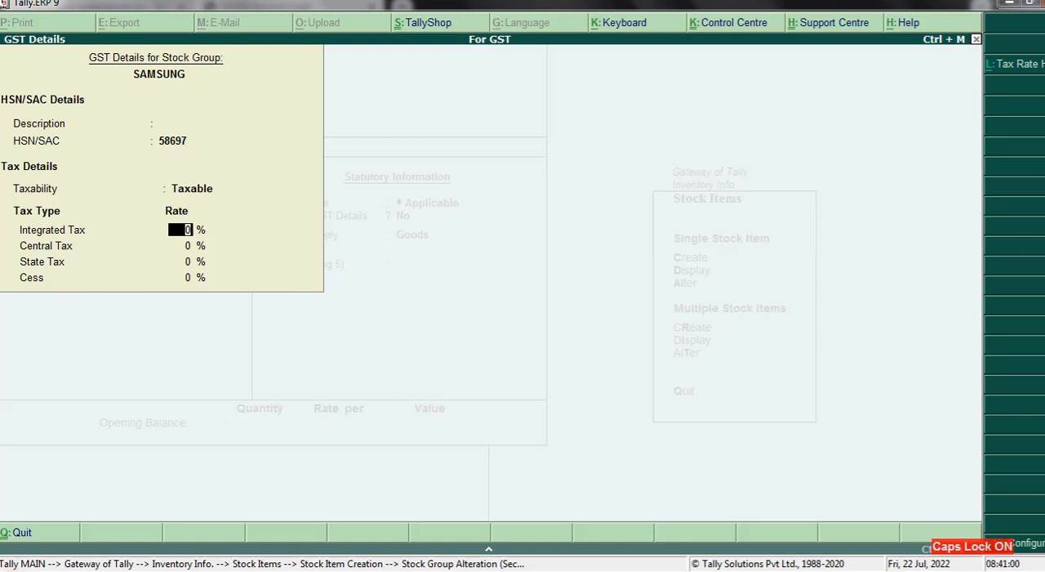
- Set SAMSUNG's integrated tax rate to 16% and save the stock group
text(16)
key(Return)
key(Return)
key(Return)
key(Return)
- Save the MONITOR stock item in PCS, with components and standard rates at No, GST Applicable, supply type Goods and no opening balance
key(Return)
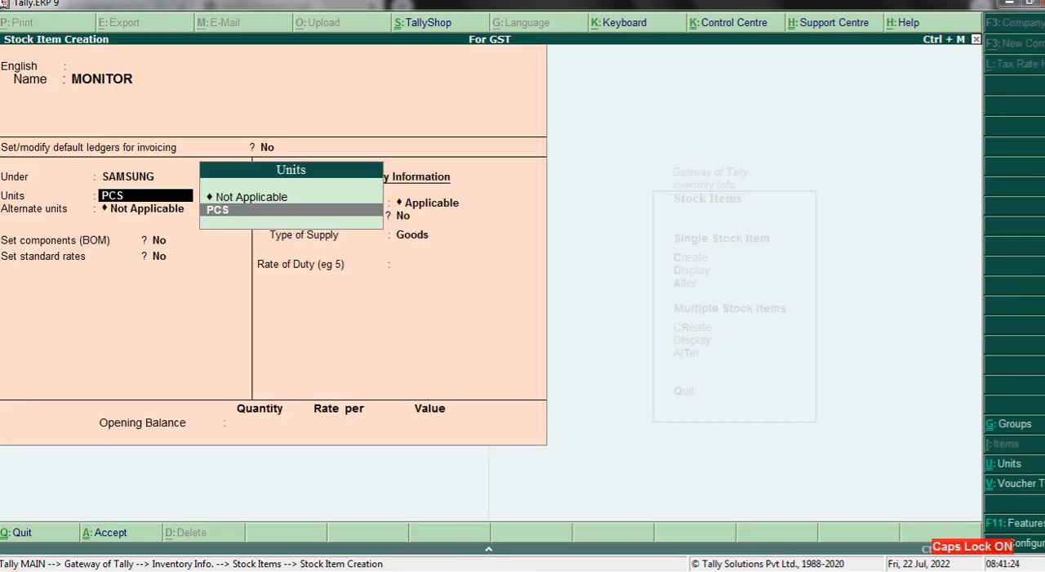
key(Return)
key(Return)
key(Return)
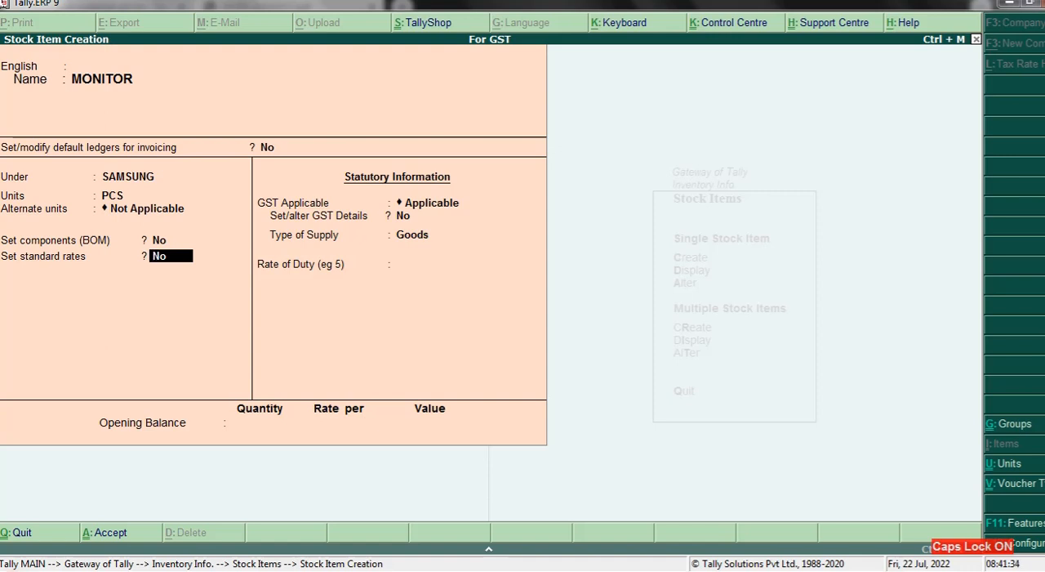
key(Return)
key(Return)
key(Return)
key(Return)
key(Return)
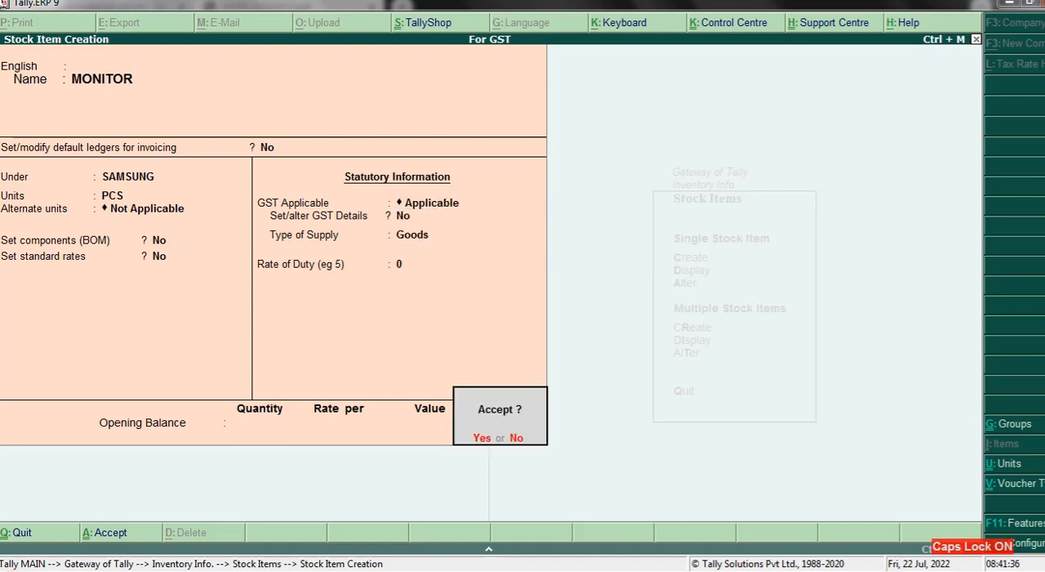
key(Return)
- Start a new stock item named KEYBOARD with default ledgers for invoicing at No
text(K)
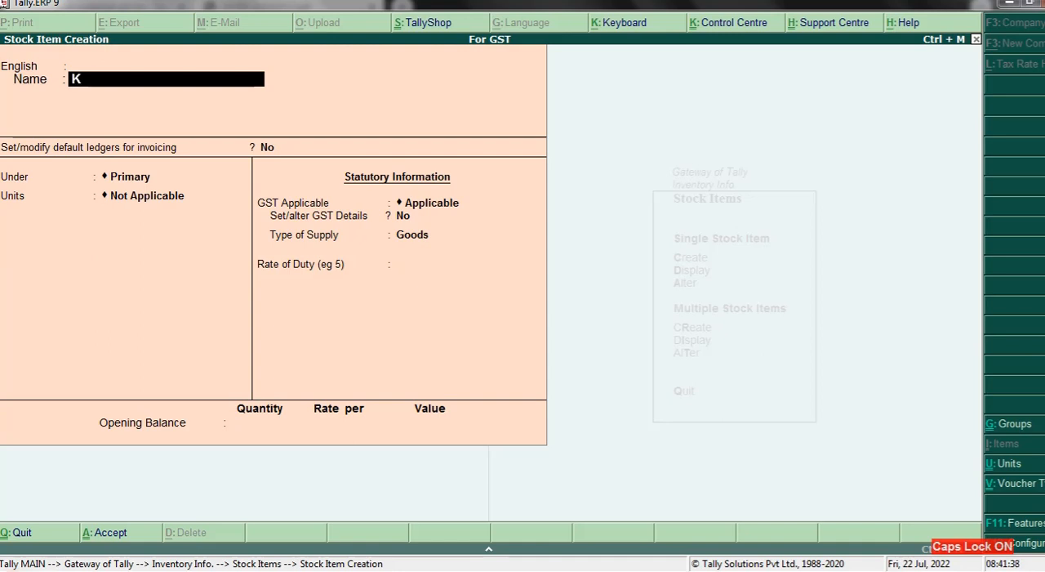
text(EYBOARD)
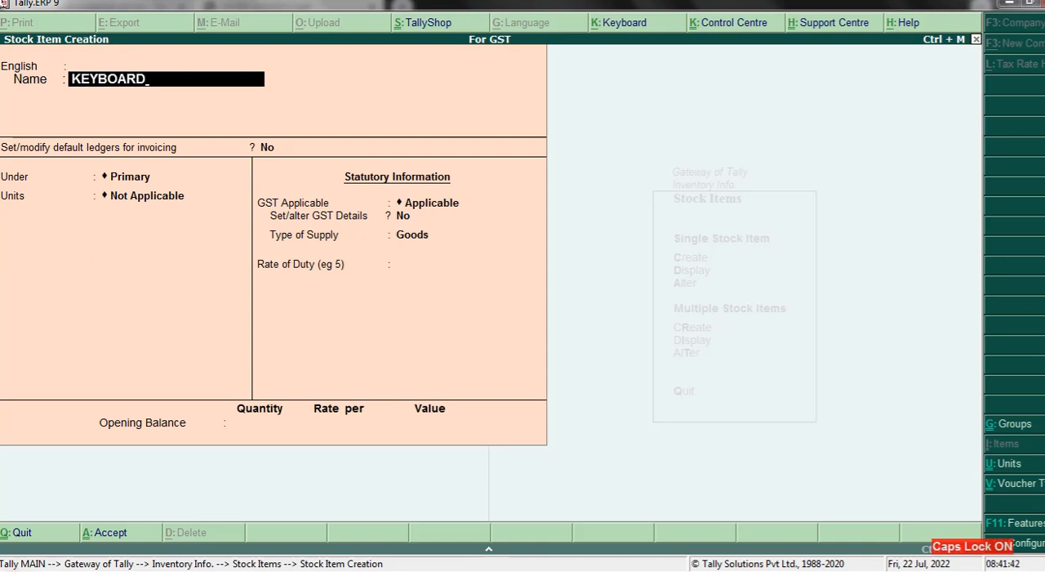
key(Return)
key(Return)
key(Return)
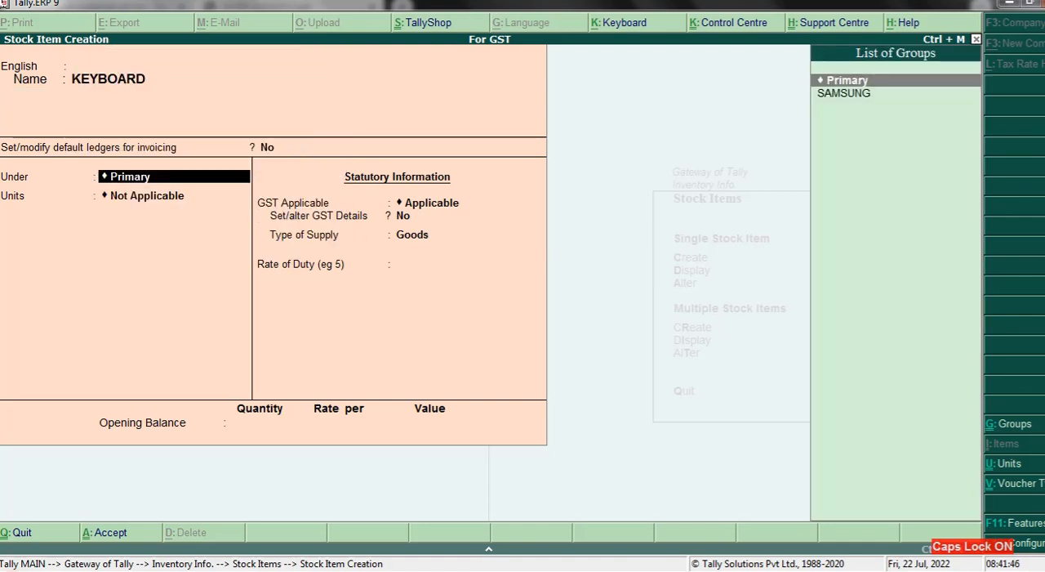
- Start a new stock group INTEX under Primary for the keyboard, with quantity addition at No
key(alt+c)
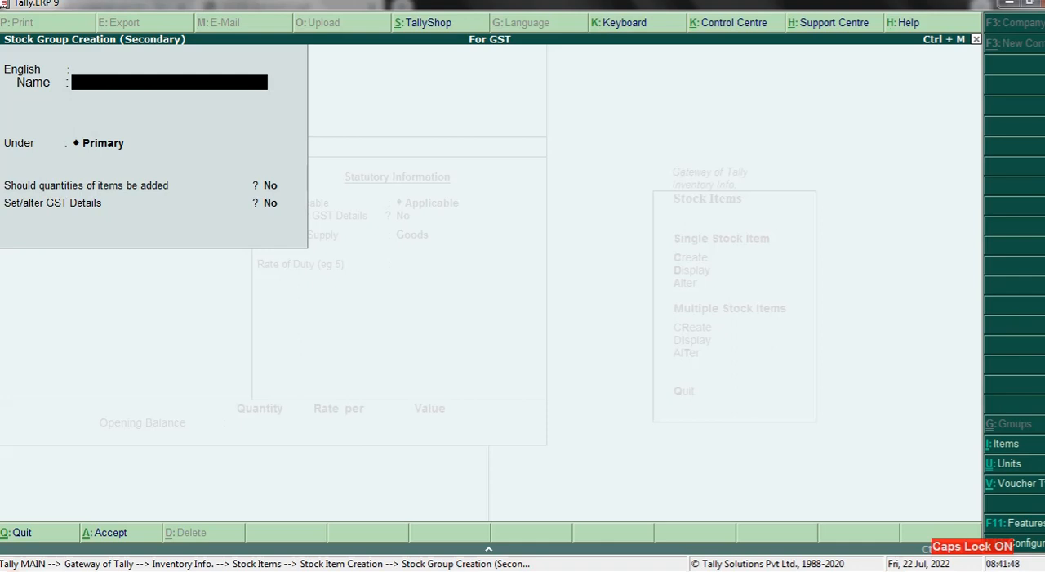
text(INTEX)
key(Return)
key(Return)
key(Return)
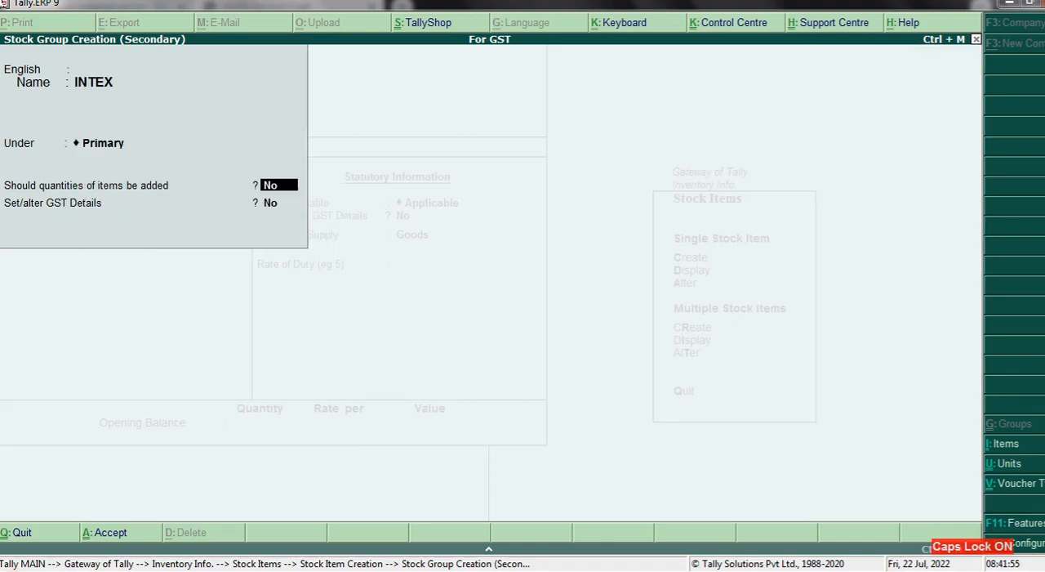
key(Return)
key(Return)
text(n)
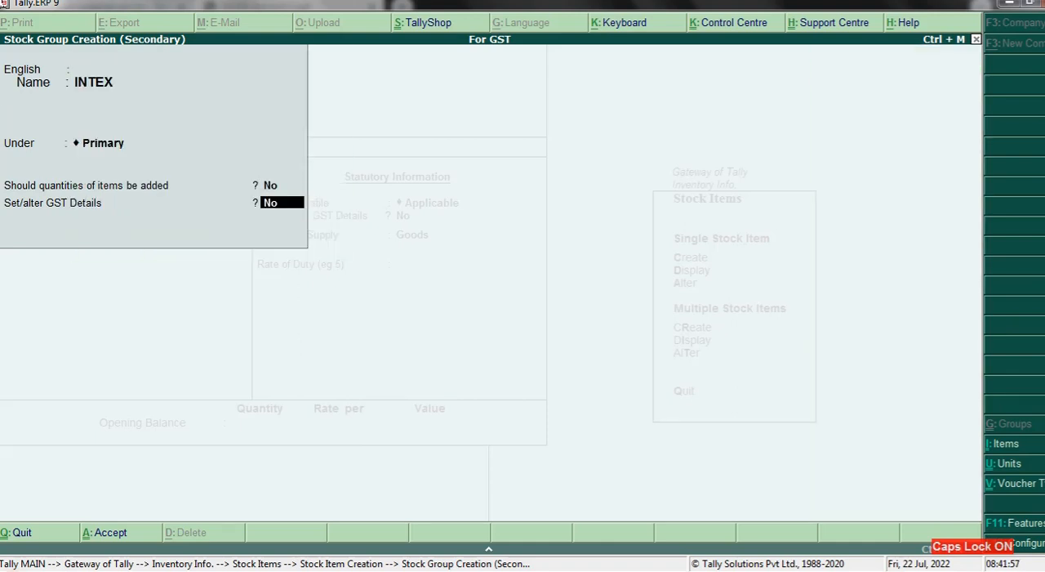
text(Y)
- Enable GST details for INTEX and set its HSN/SAC to 456856 and taxability to Taxable
key(Return)
key(Return)
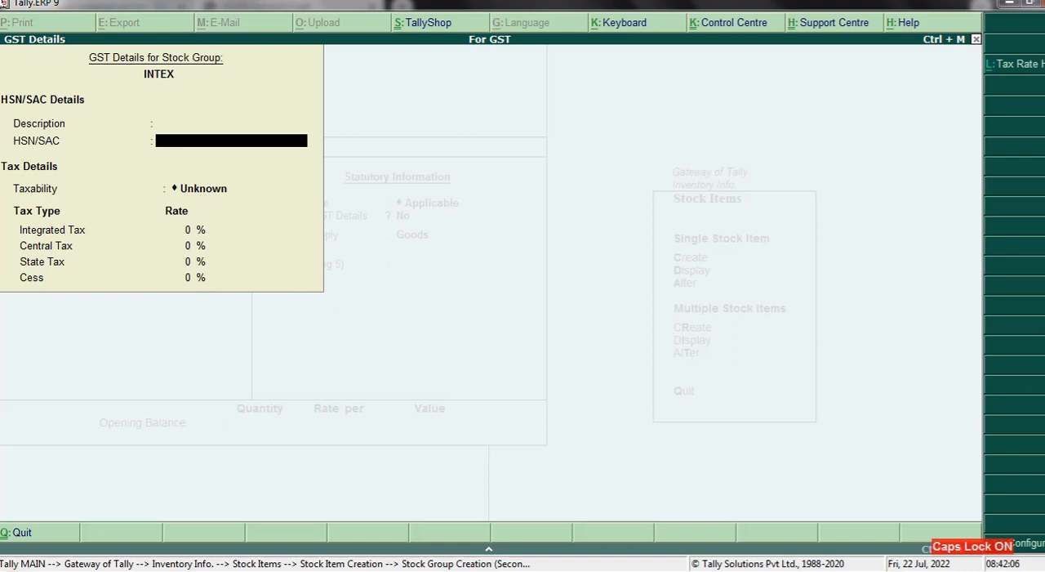
text(456856)
key(Return)
key(Down)
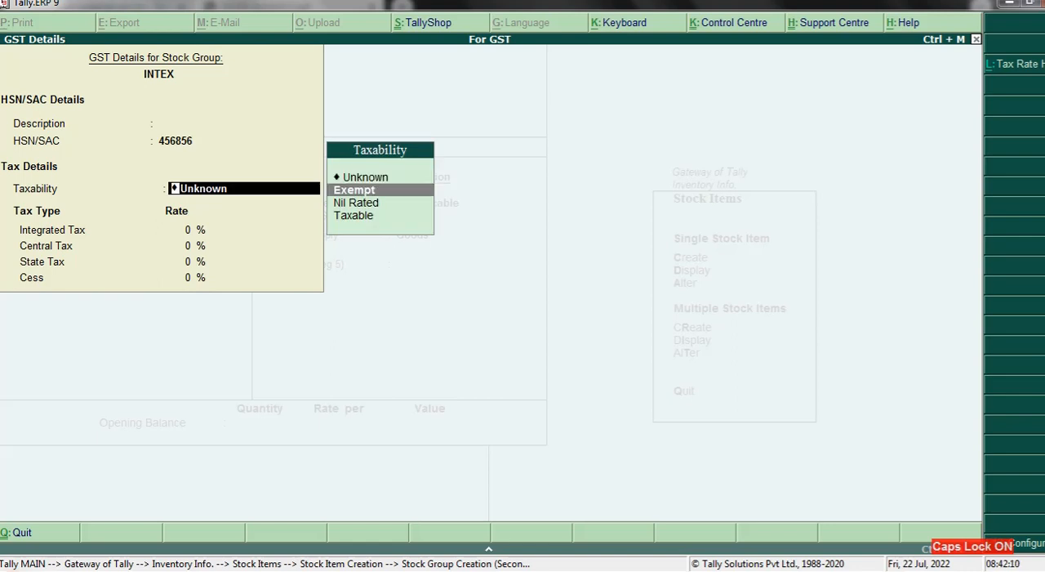
key(Down)
key(Down)
key(Return)
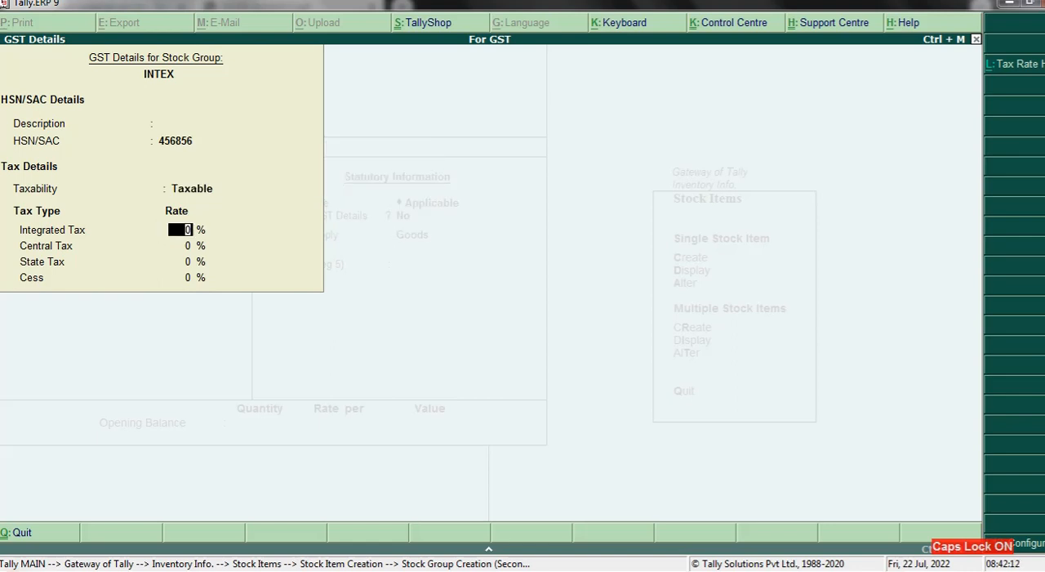
- Set INTEX's integrated tax rate to 28% and save it as the keyboard's stock group
text(28)
key(Return)
key(Return)
key(Return)
key(Return)
- Save the KEYBOARD stock item with units Not Applicable, GST Applicable, supply type Goods and no opening balance
key(Return)
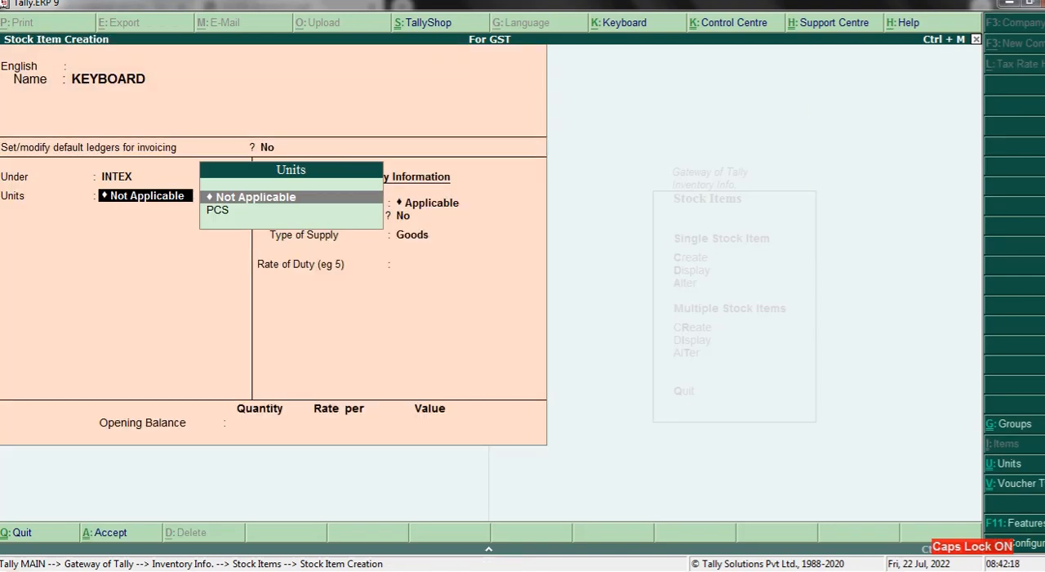
key(Return)
key(Return)
key(Return)
key(Return)
key(Return)
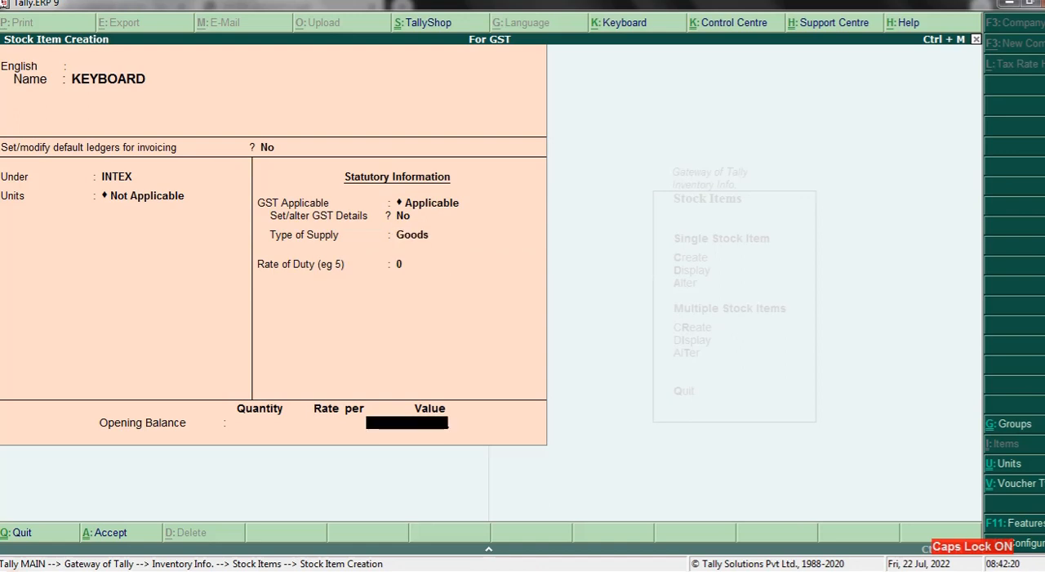
key(Return)
key(Return)
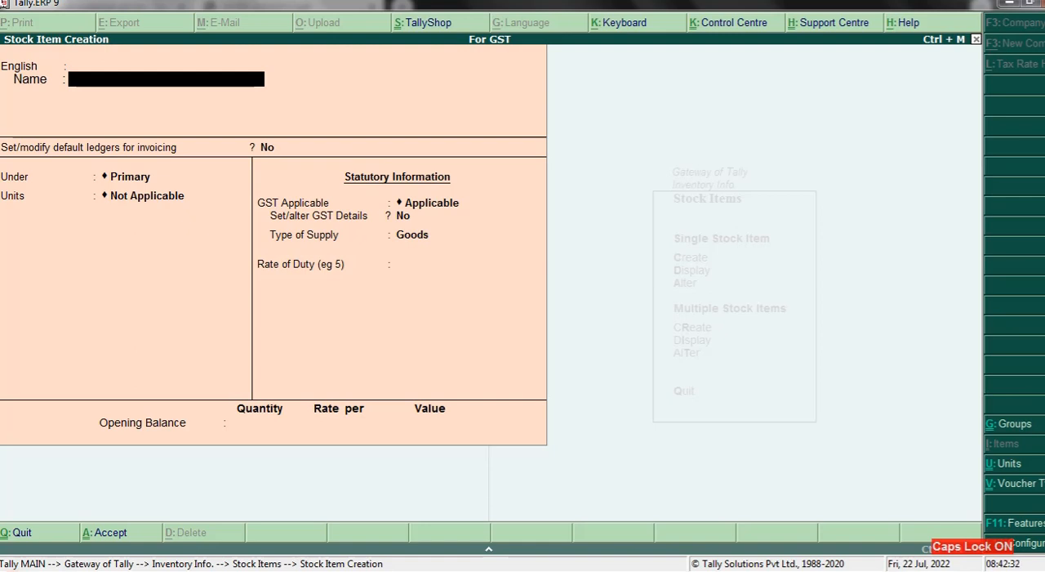
- Reopen the MONITOR stock item and bring up the GST details of its SAMSUNG stock group
key(Page_Up)
key(Return)
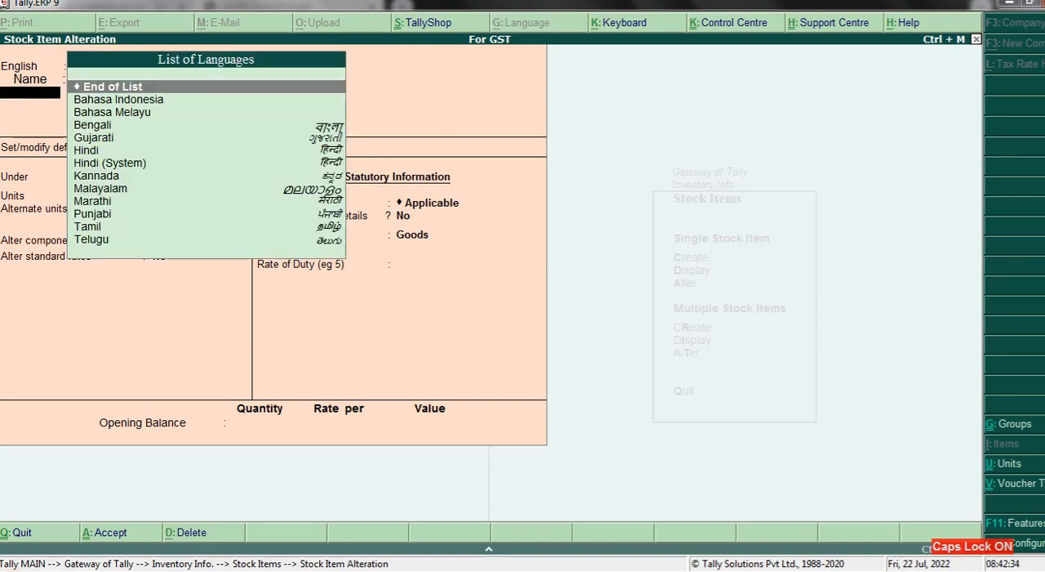
key(Return)
key(ctrl+Return)
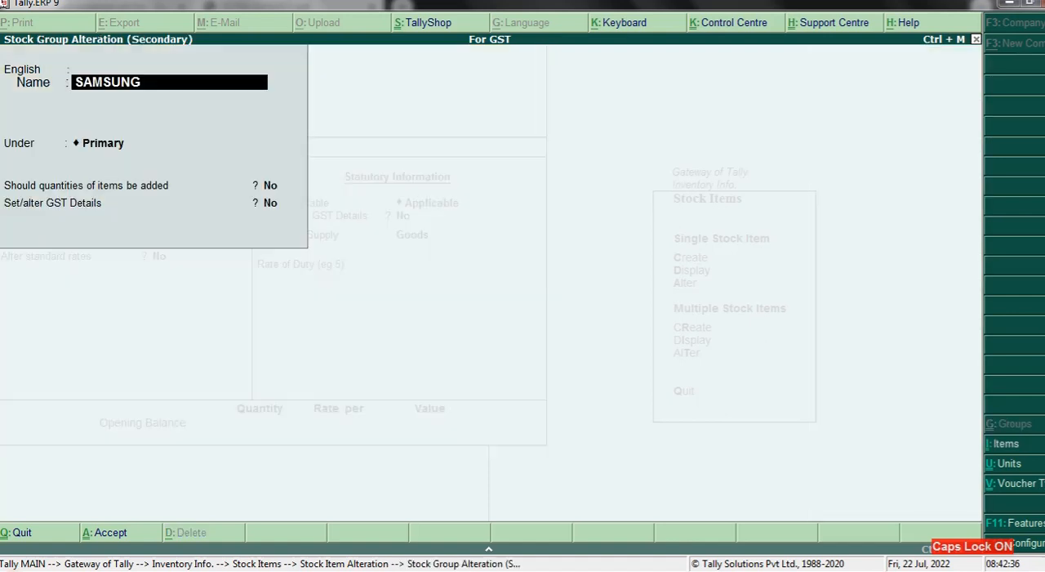
key(Return)
key(Return)
key(Return)
key(Return)
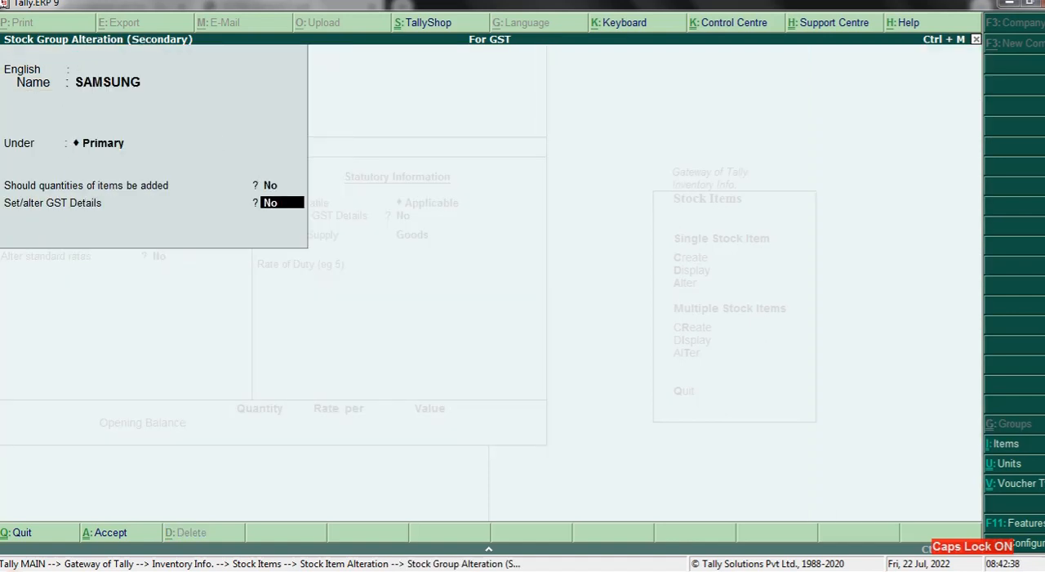
text(Y)
key(Return)
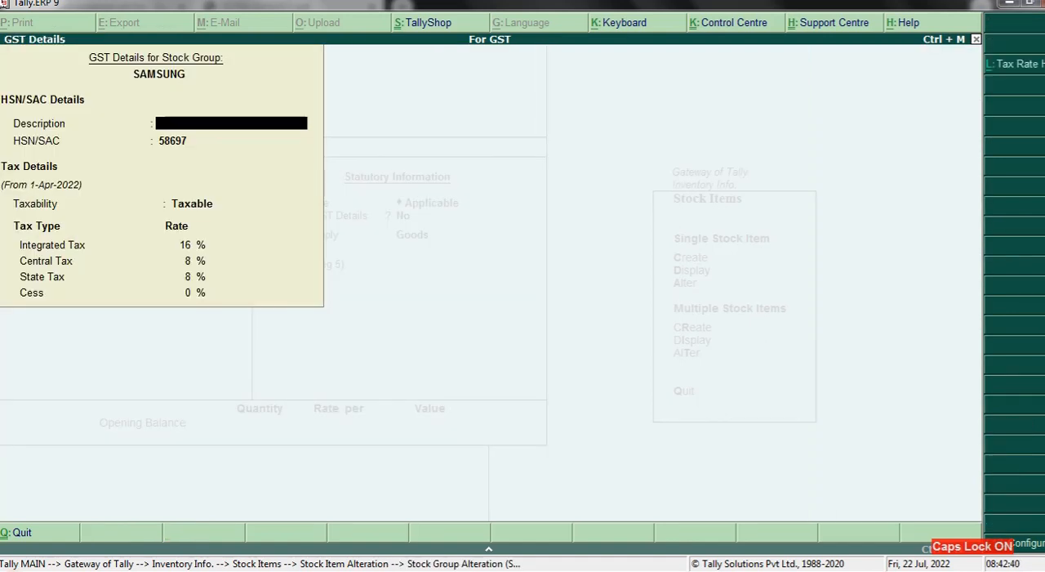
- Review the integrated, central and state tax rates in SAMSUNG's GST details
key(Return)
key(Return)
key(Return)
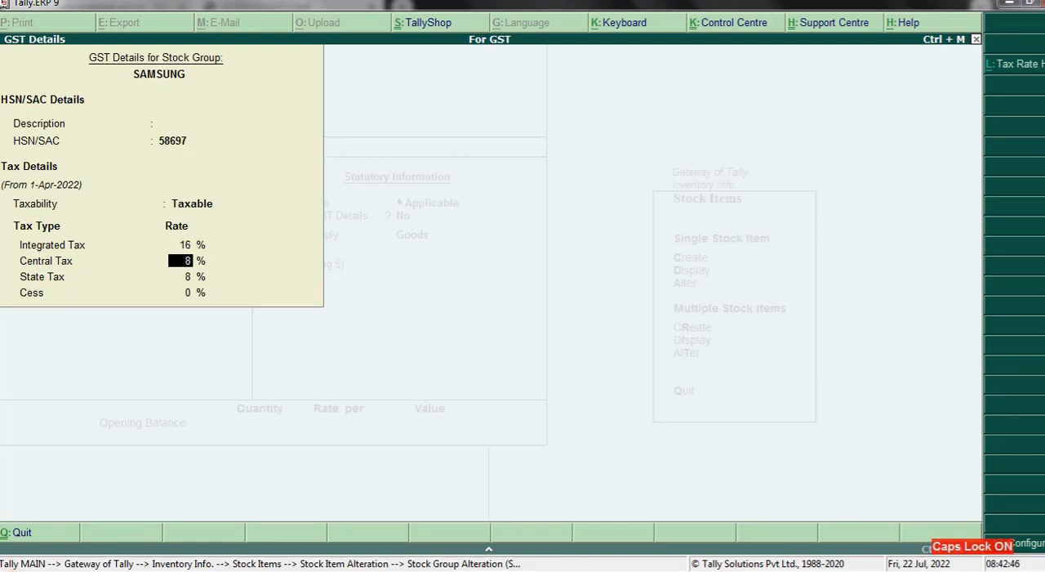
key(Up)
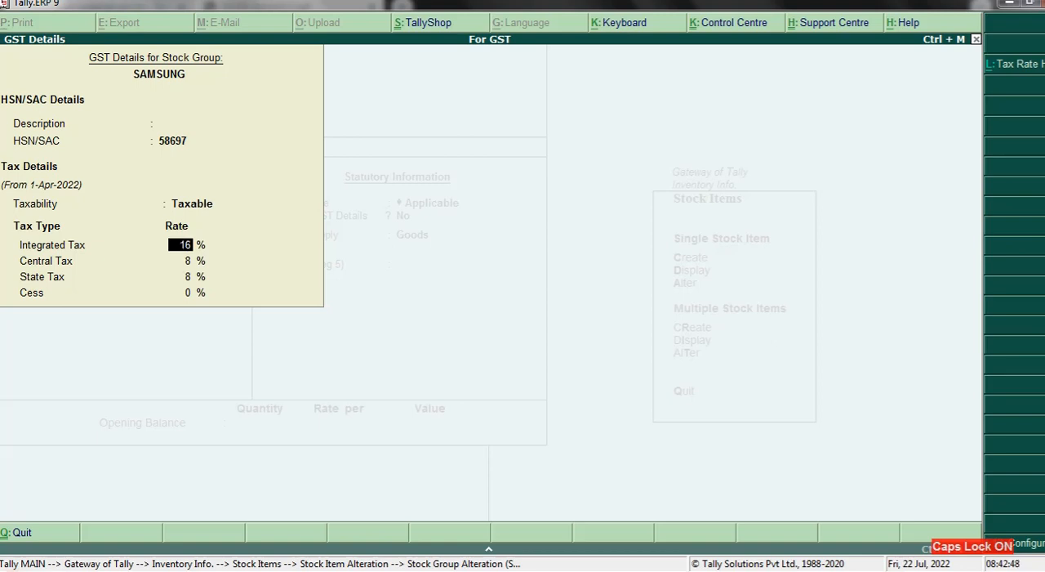
key(Return)
key(Return)
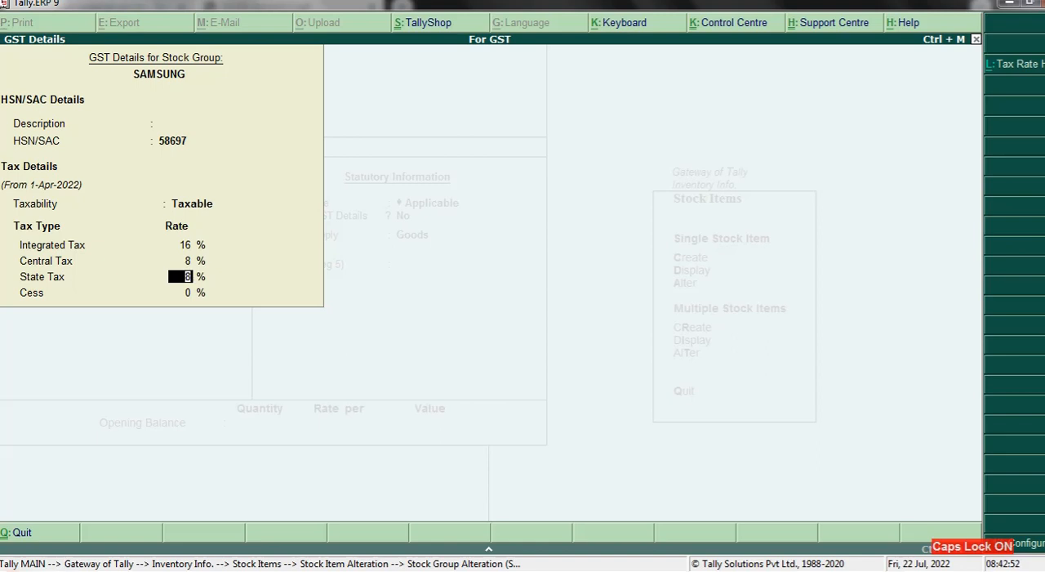
key(Up)
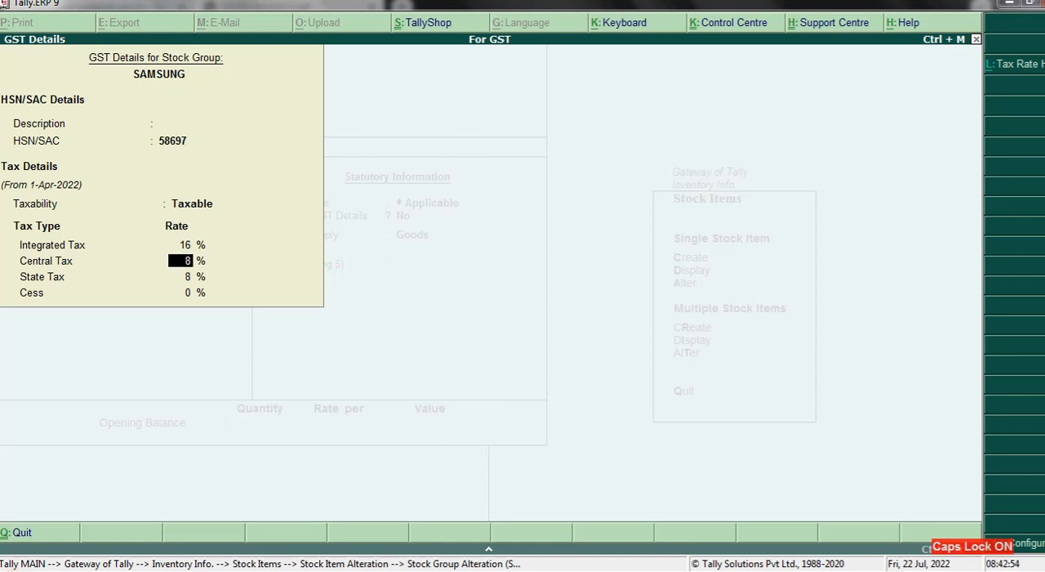
- Leave SAMSUNG's GST details, its stock group and the MONITOR stock item without saving any changes
key(Escape)
key(y)
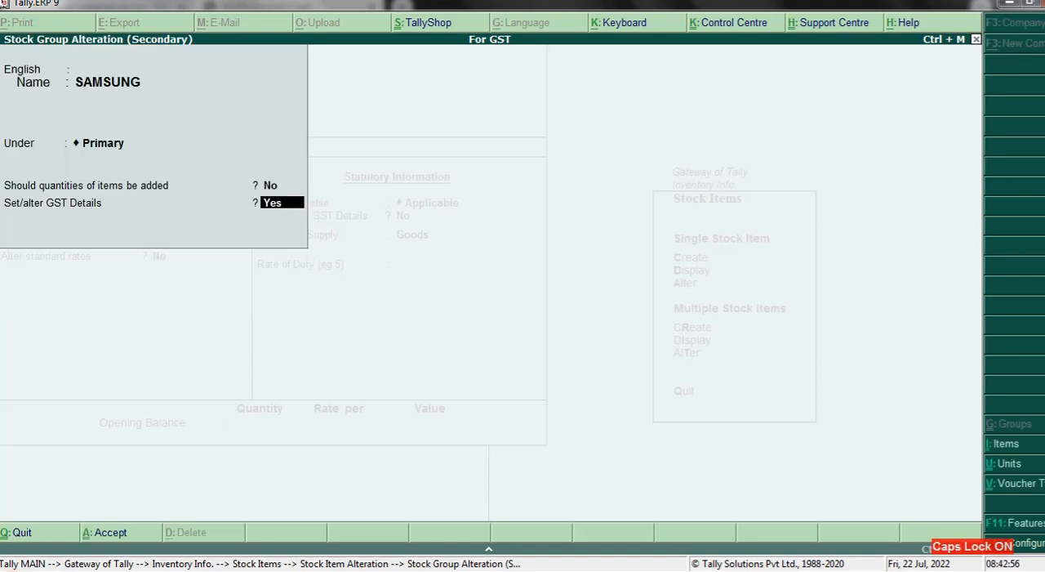
key(Escape)
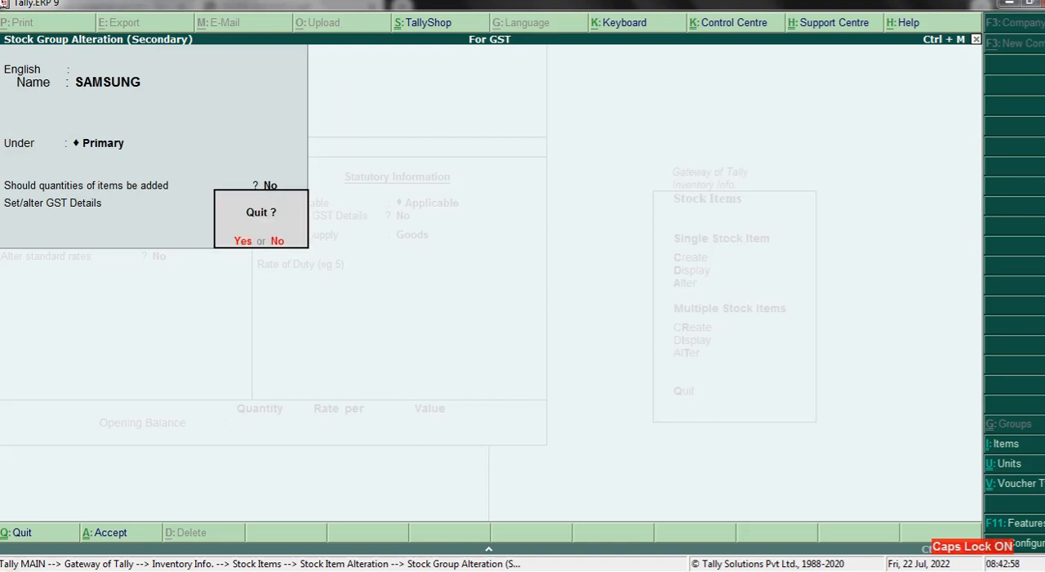
key(y)
key(Escape)
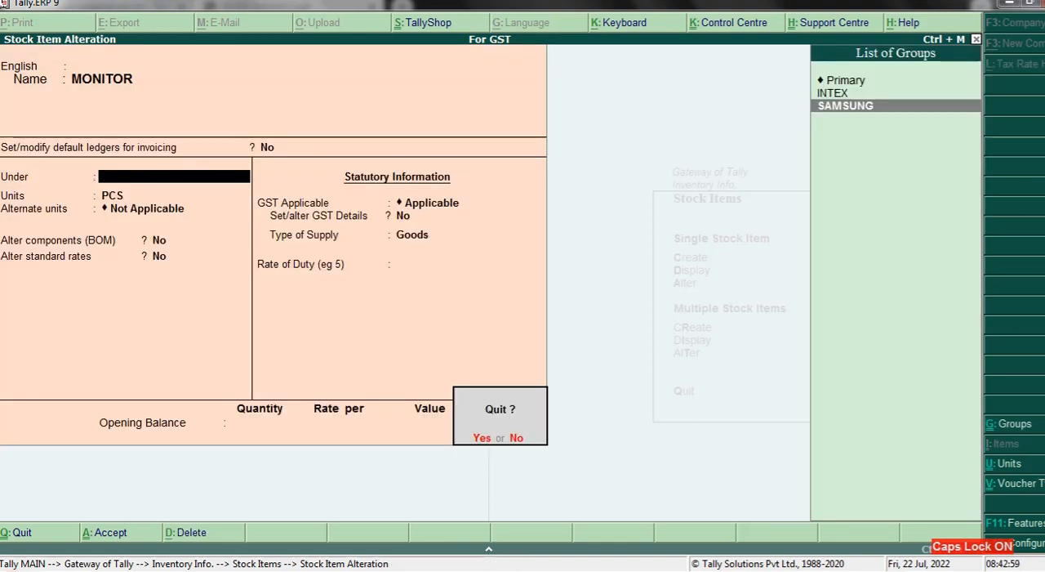
key(y)
key(Escape)
key(n)
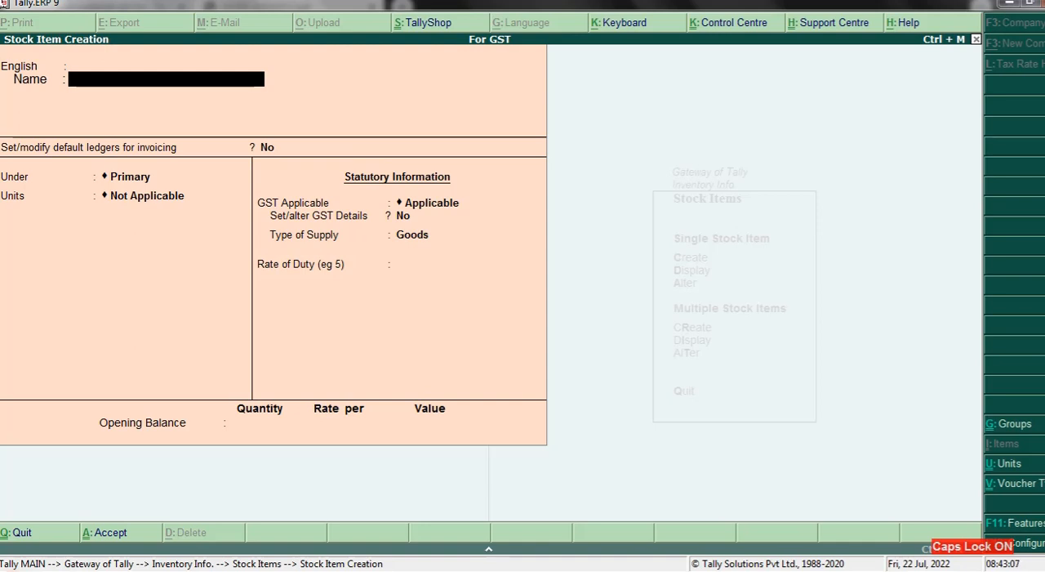
text(LCD MO)
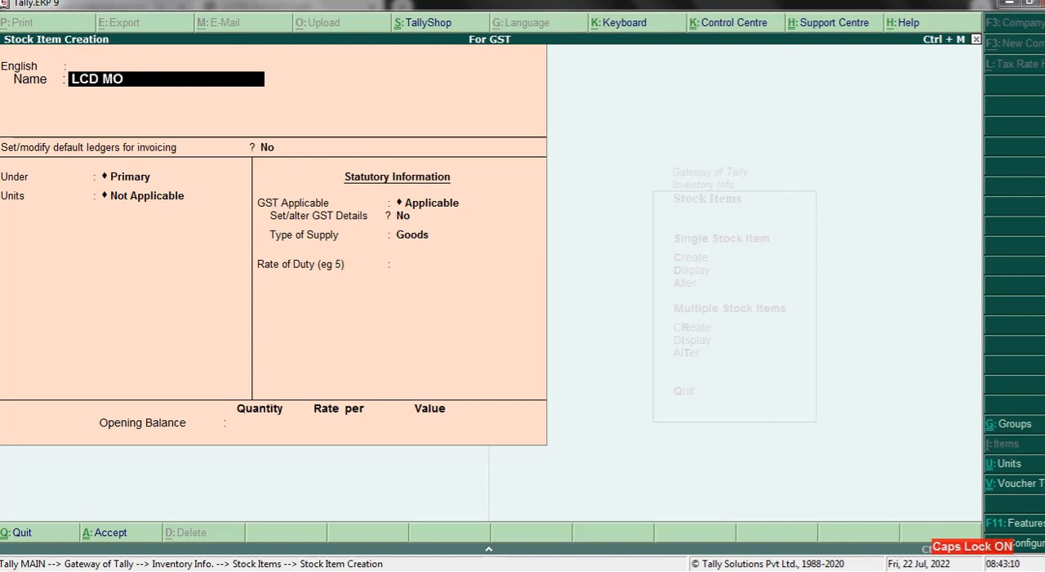
text(NITOR)
key(Return)
key(Return)
key(Return)
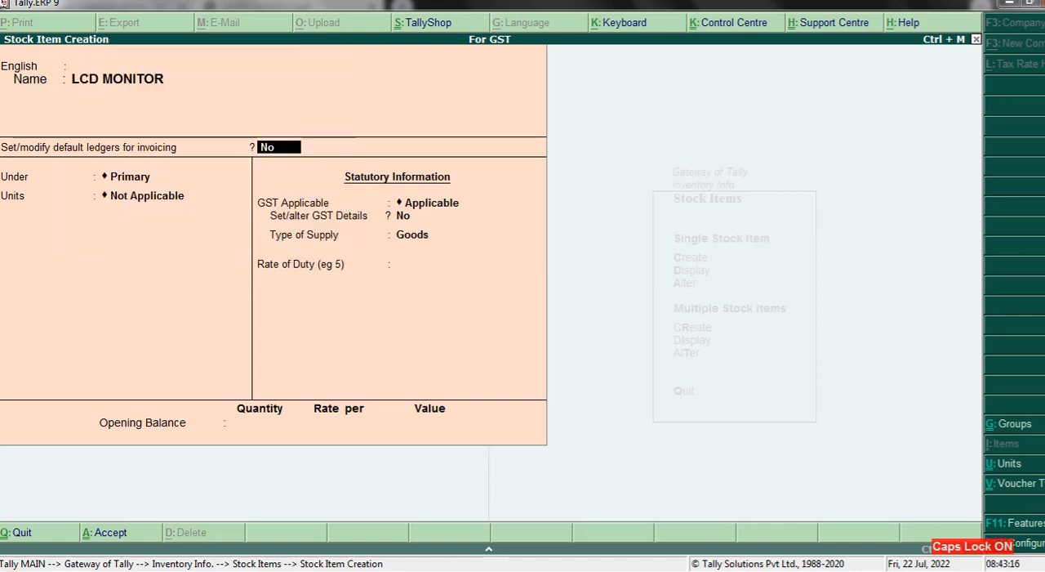
key(Return)
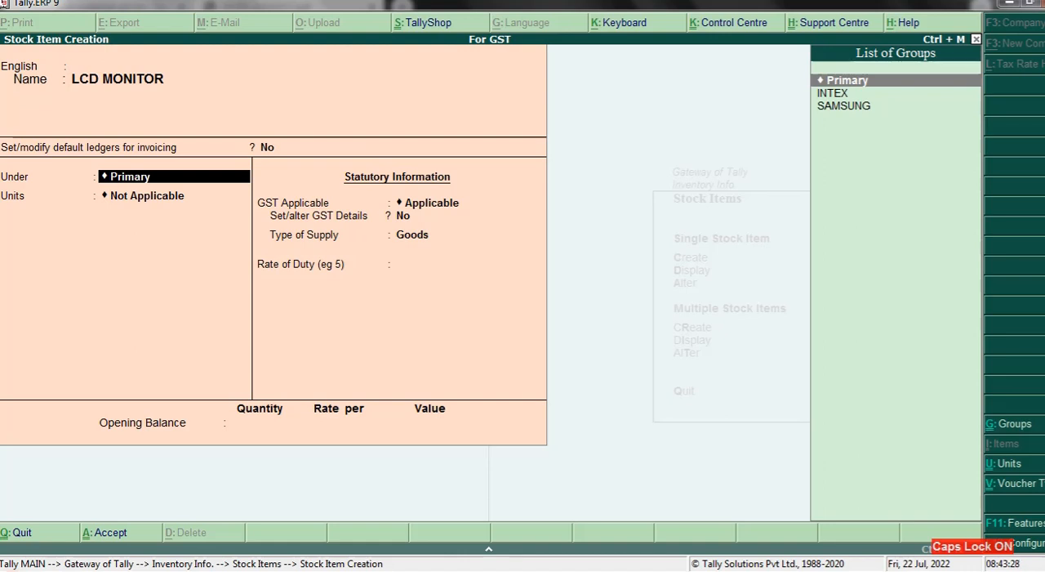
key(Escape)
- Open the INTEX stock group for alteration
key(Escape)
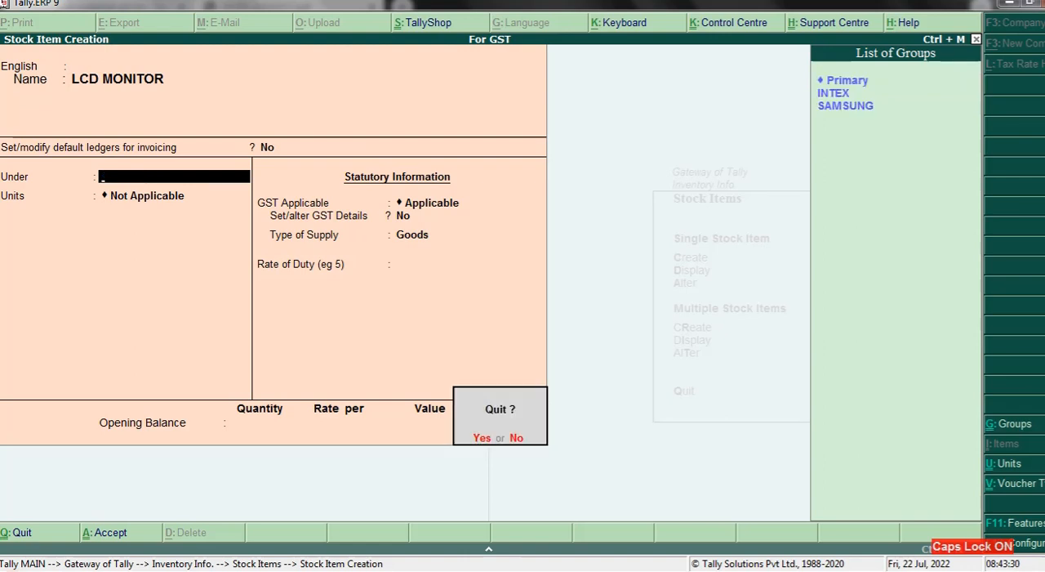
key(y)
key(Escape)
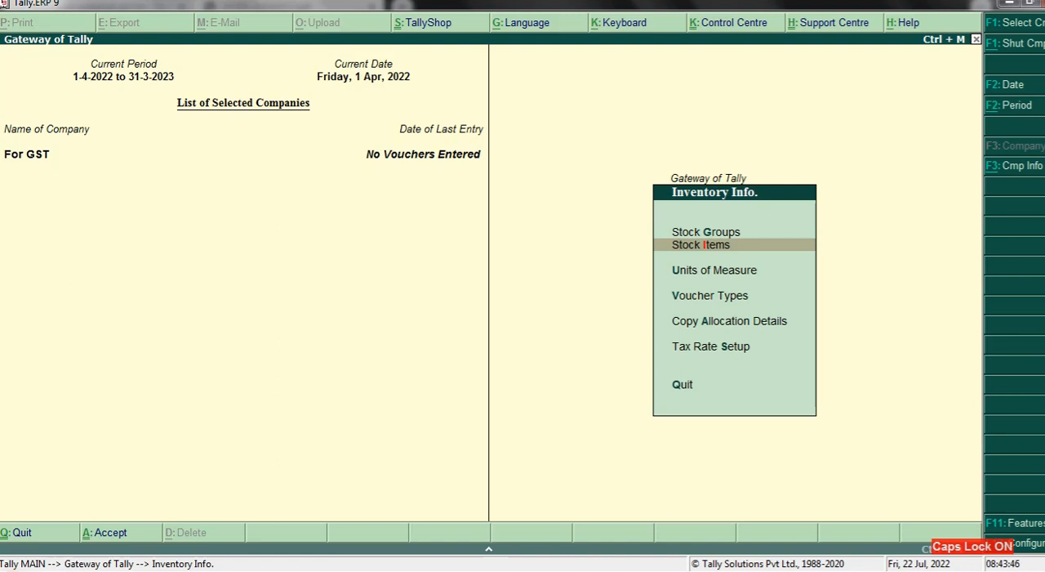
key(Up)
key(Up)
key(Down)
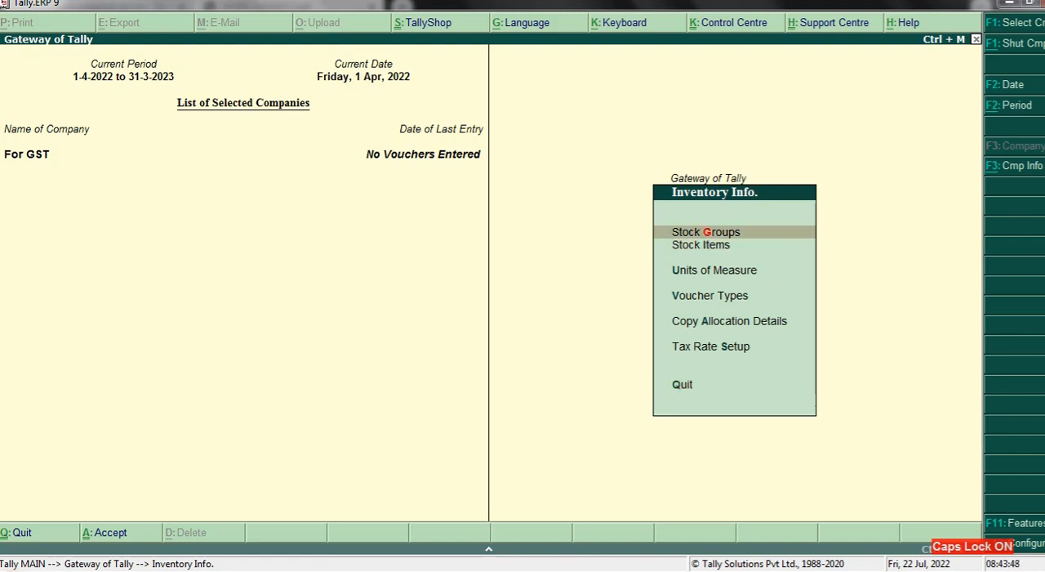
key(Return)
key(Down)
key(Down)
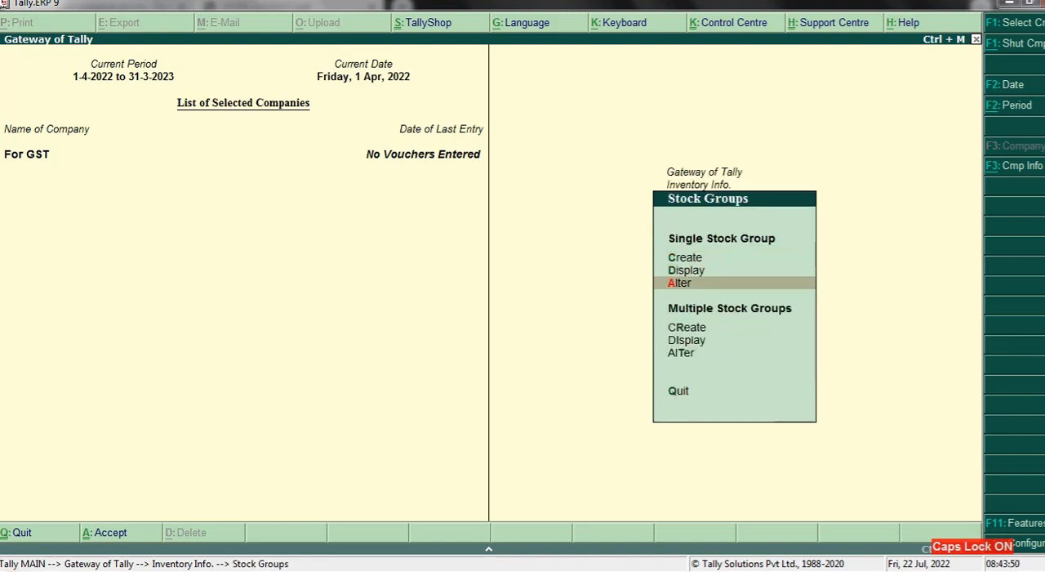
key(Return)
key(Return)
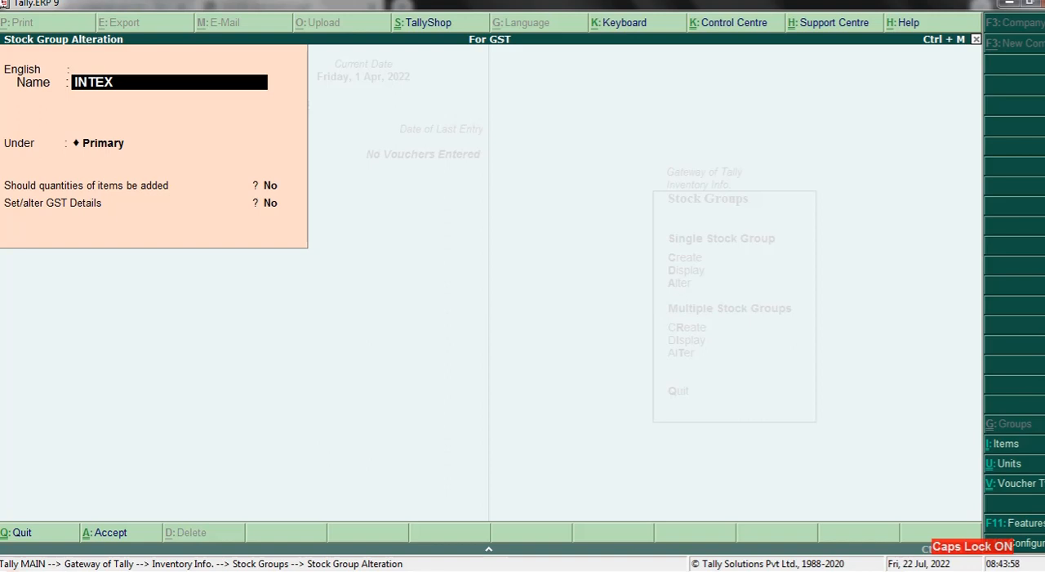
- Rename the INTEX stock group to KEYBOARD, pass through its existing GST details and save the group
text(KEYBOARD)
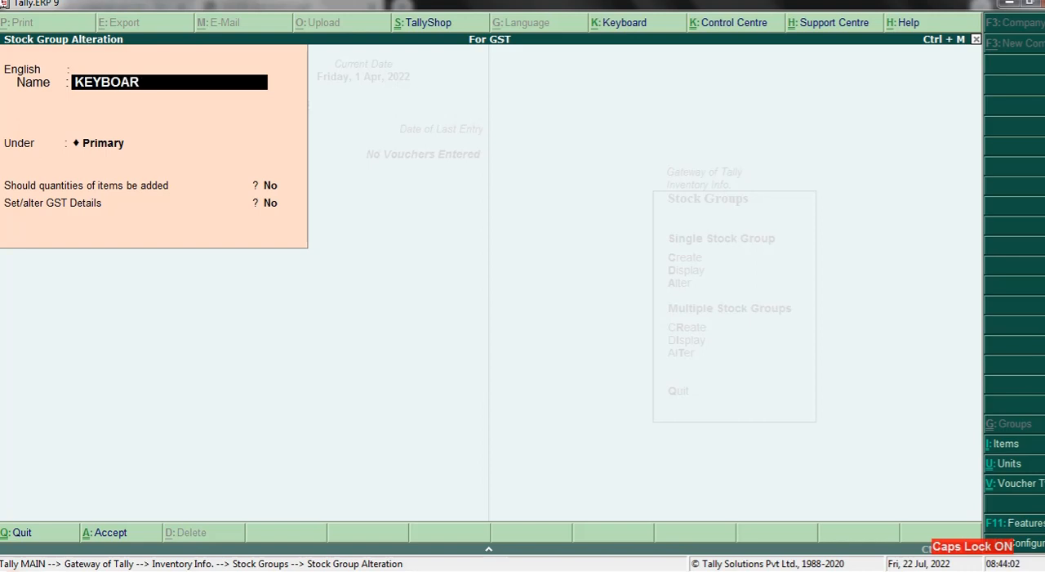
key(Return)
key(Return)
key(Return)
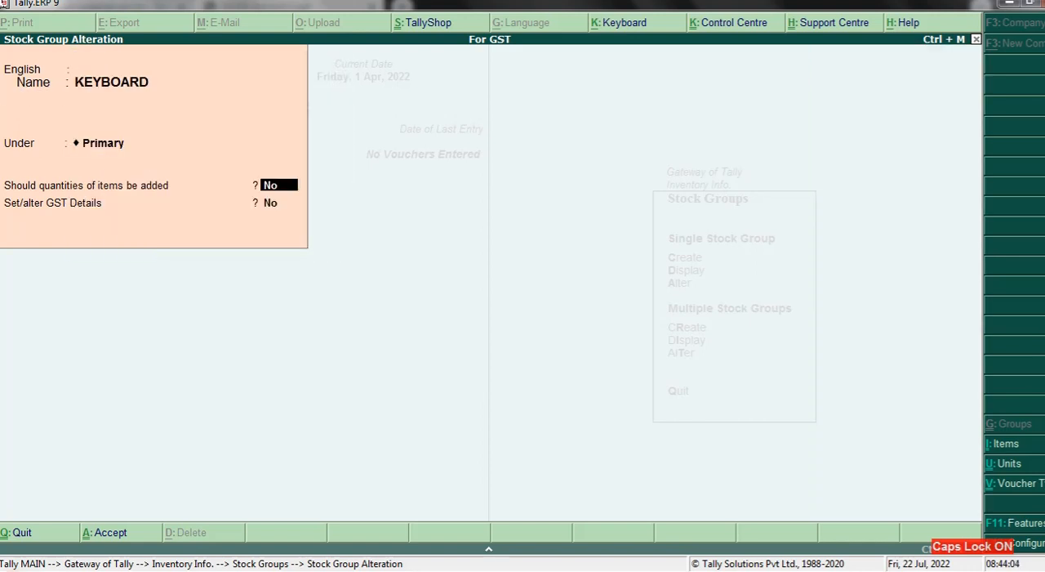
key(Return)
text(Y)
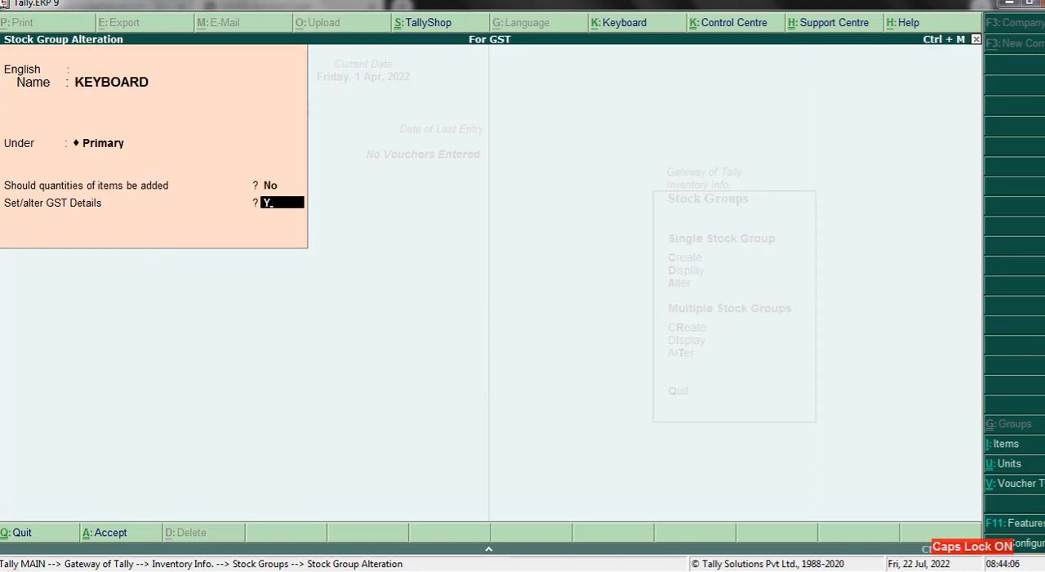
key(Return)
key(Return)
key(Return)
key(Return)
key(Return)
key(Return)
key(Return)
key(Return)
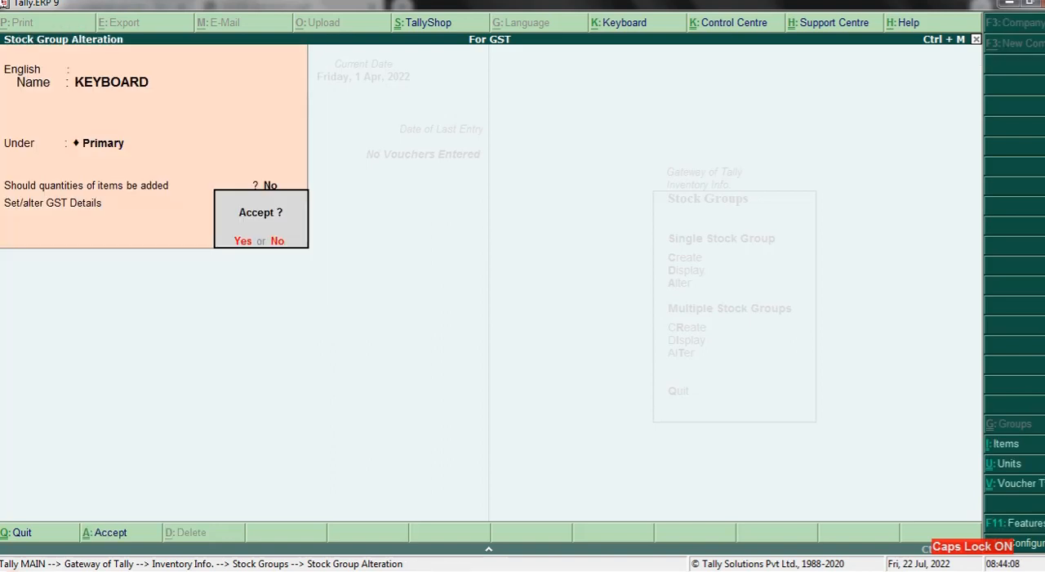
key(Return)
- Rename the SAMSUNG stock group to MONITOR and save it
key(Down)
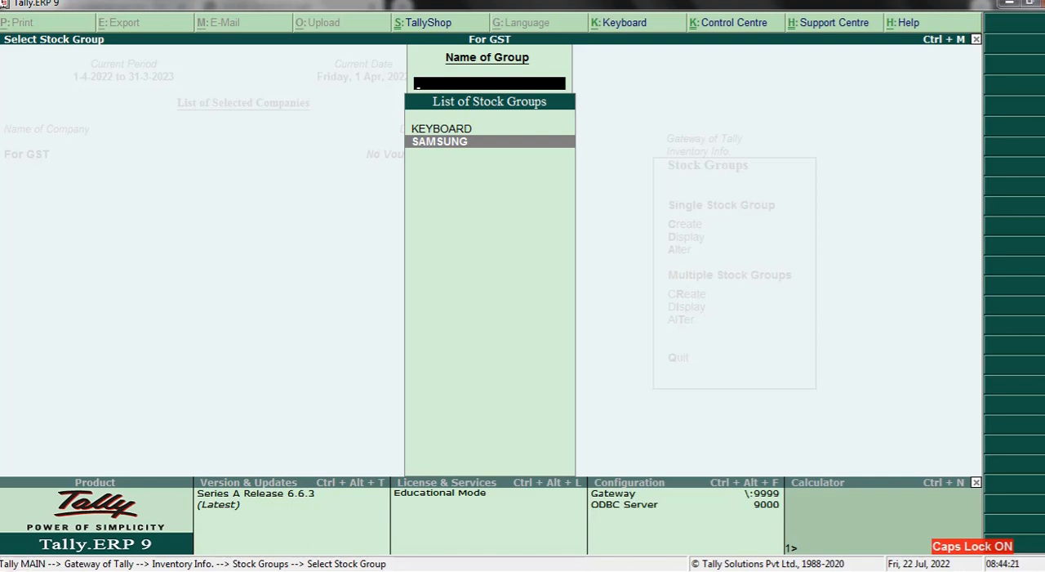
key(Return)
text(M)
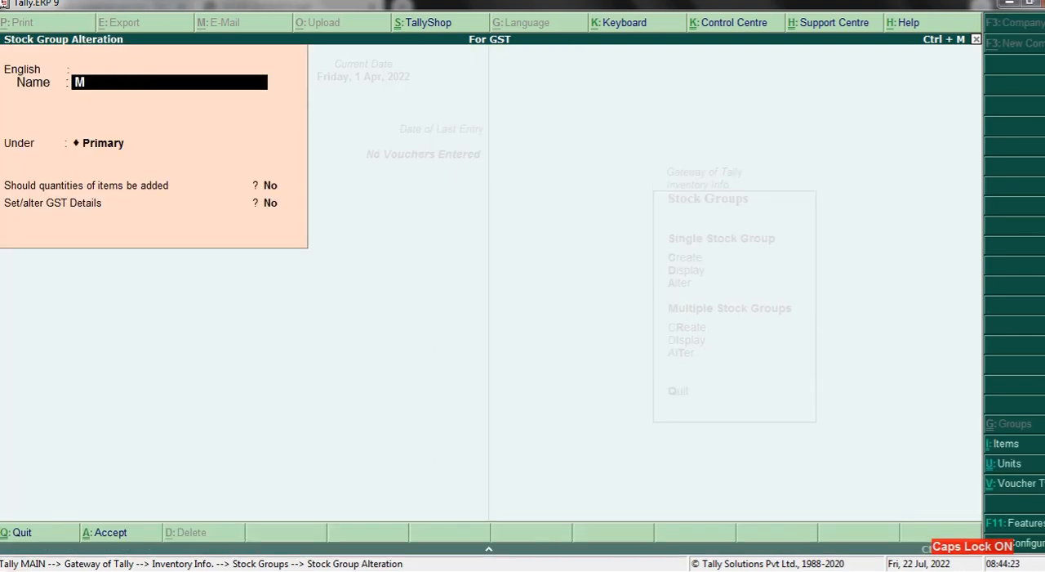
text(ONITOR)
key(Return)
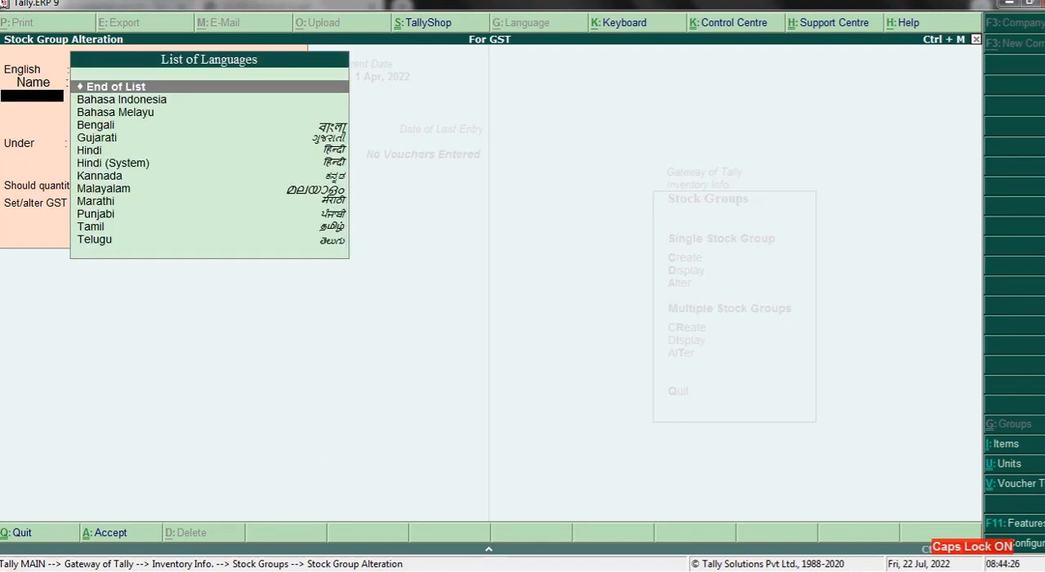
key(Return)
key(Return)
key(Return)
key(Return)
key(Return)
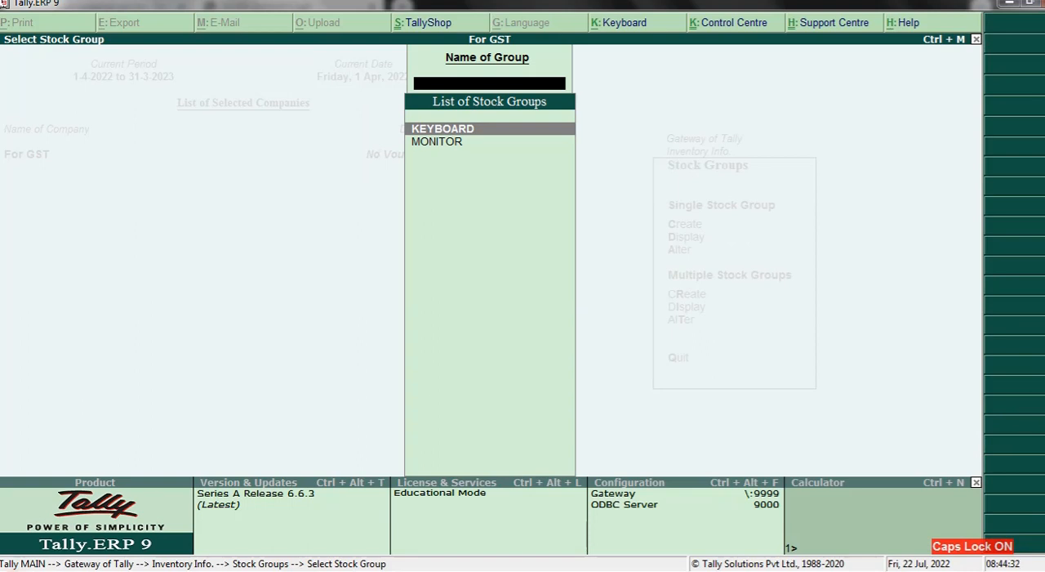
- Start a new single stock item named LCD MONITOR, without an alias
key(Escape)
key(Escape)
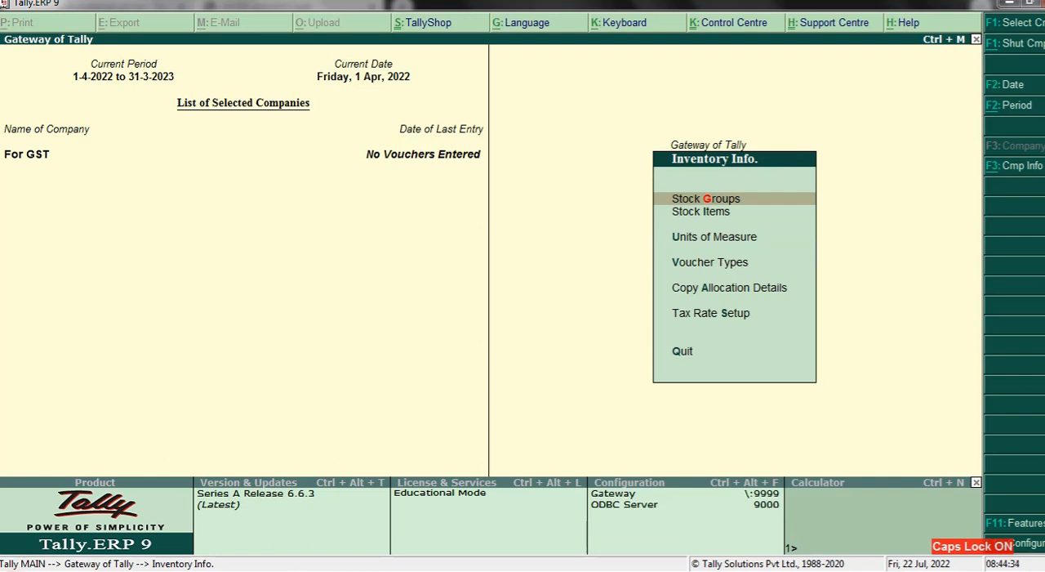
key(Down)
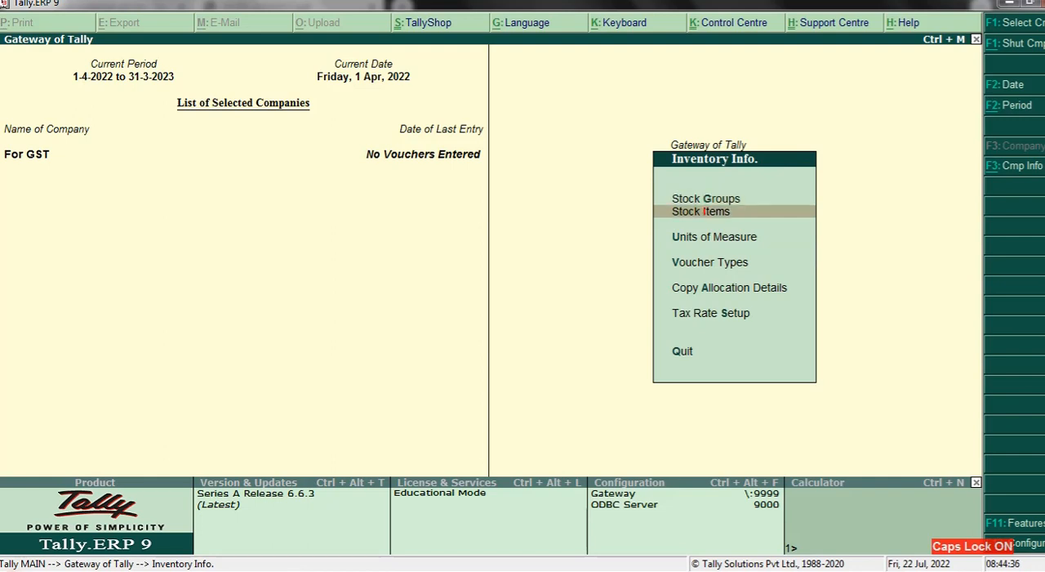
key(Return)
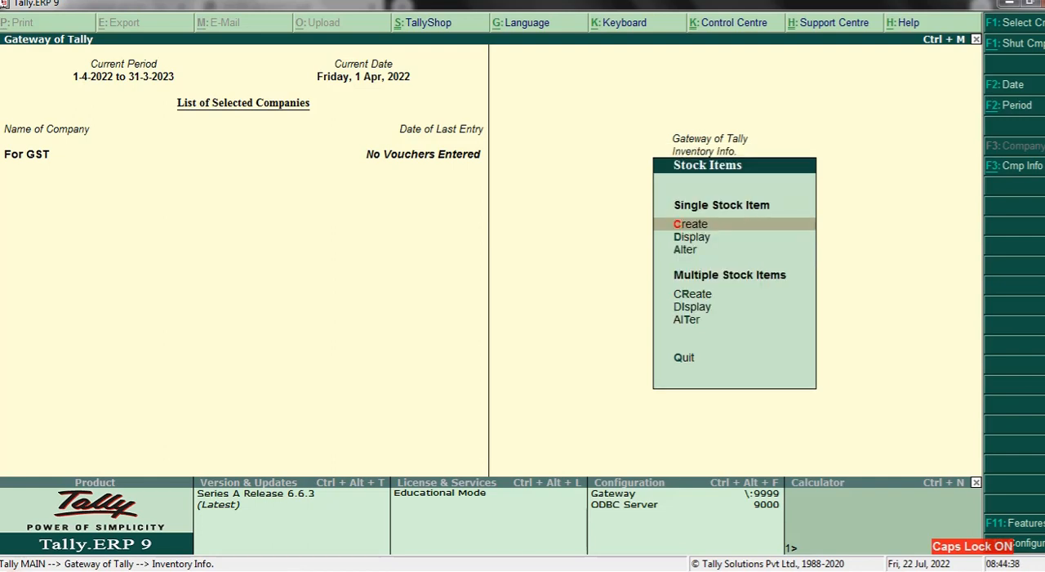
key(Return)
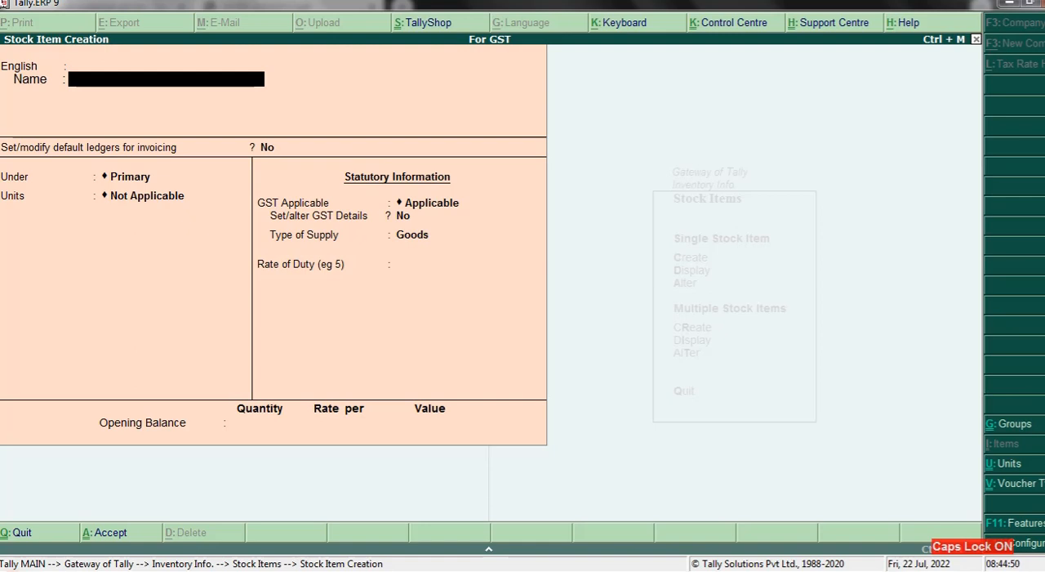
text(LCD M)
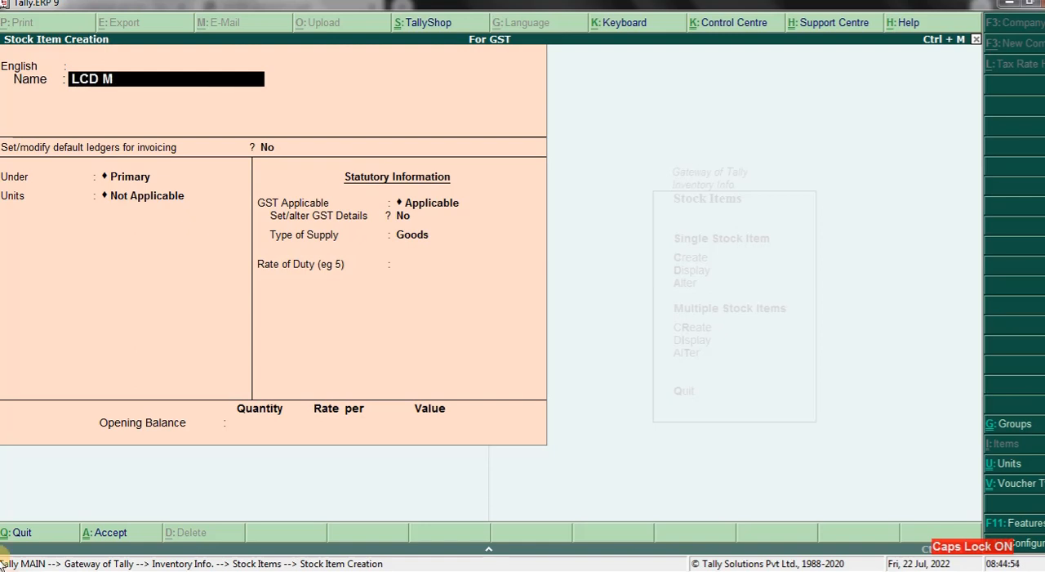
text(ONITOR)
key(Return)
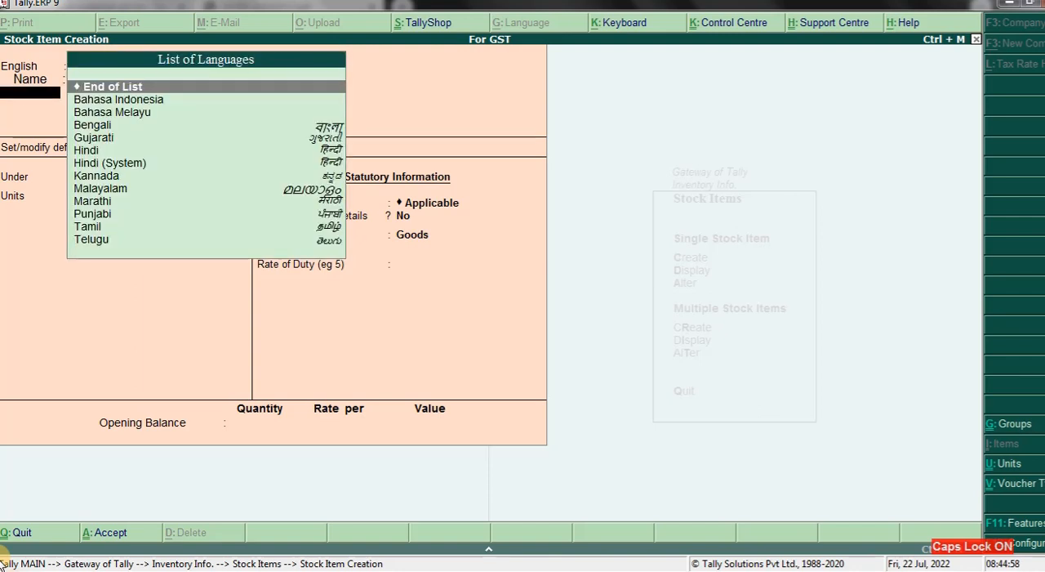
key(Return)
key(Return)
- Place LCD MONITOR under the MONITOR group with units PCS and alternate units Not Applicable
key(Down)
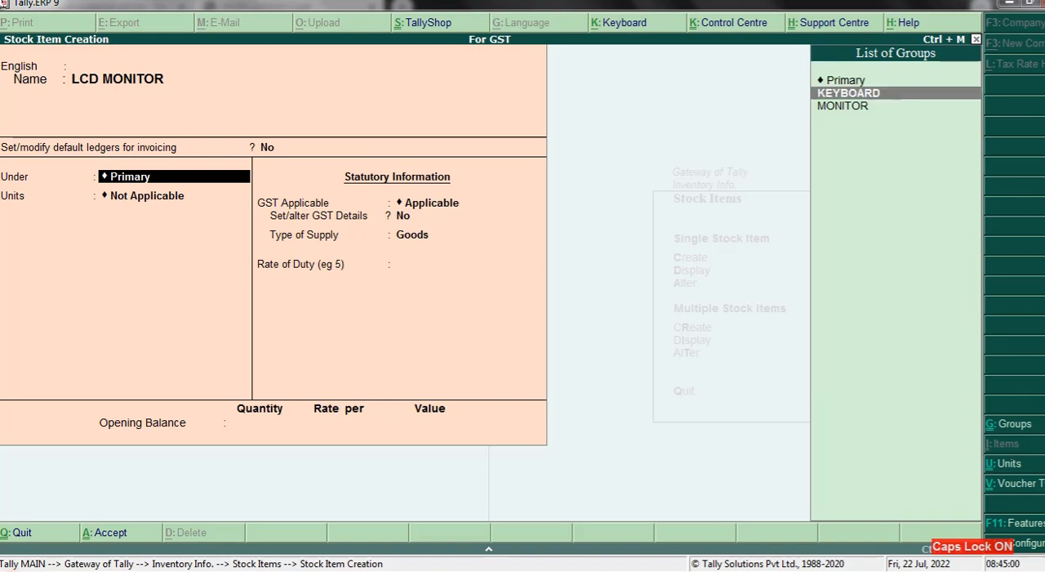
key(Down)
key(Return)
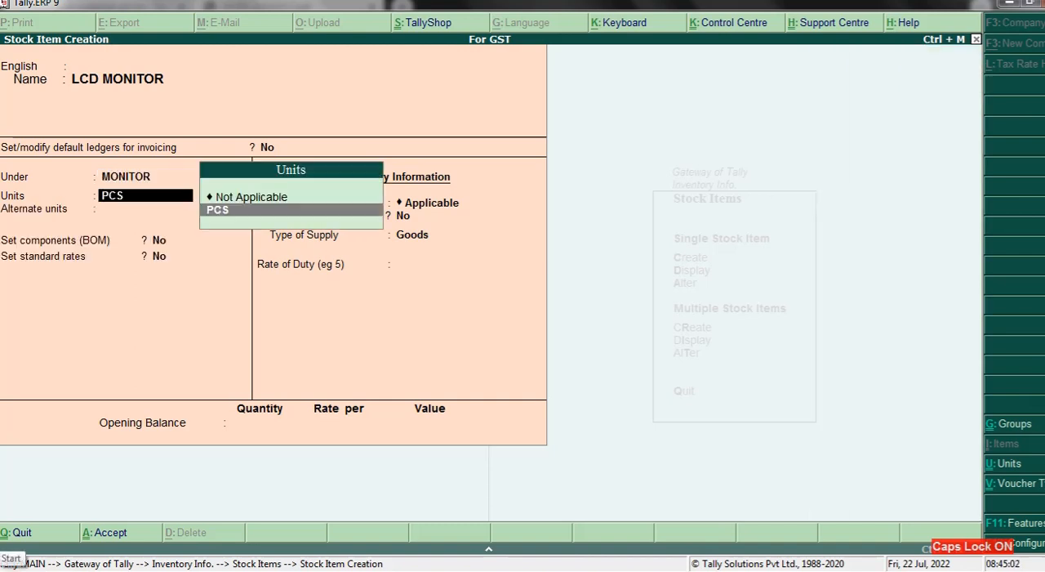
key(Return)
- Save LCD MONITOR with components and standard rates set to No, GST Applicable, supply type Goods and no opening balance
key(Return)
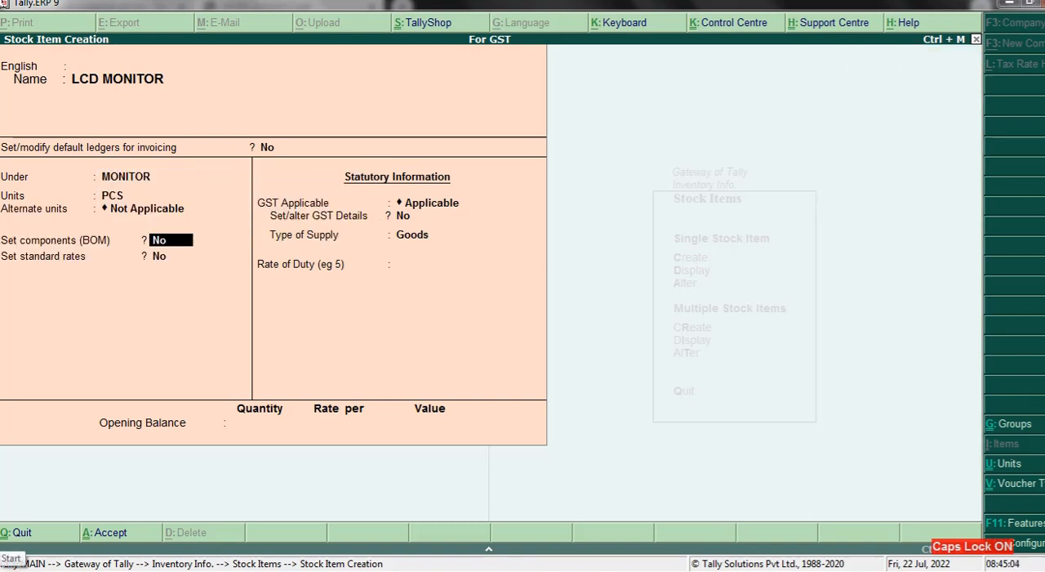
key(Return)
key(Return)
key(Return)
key(Return)
key(Return)
key(Return)
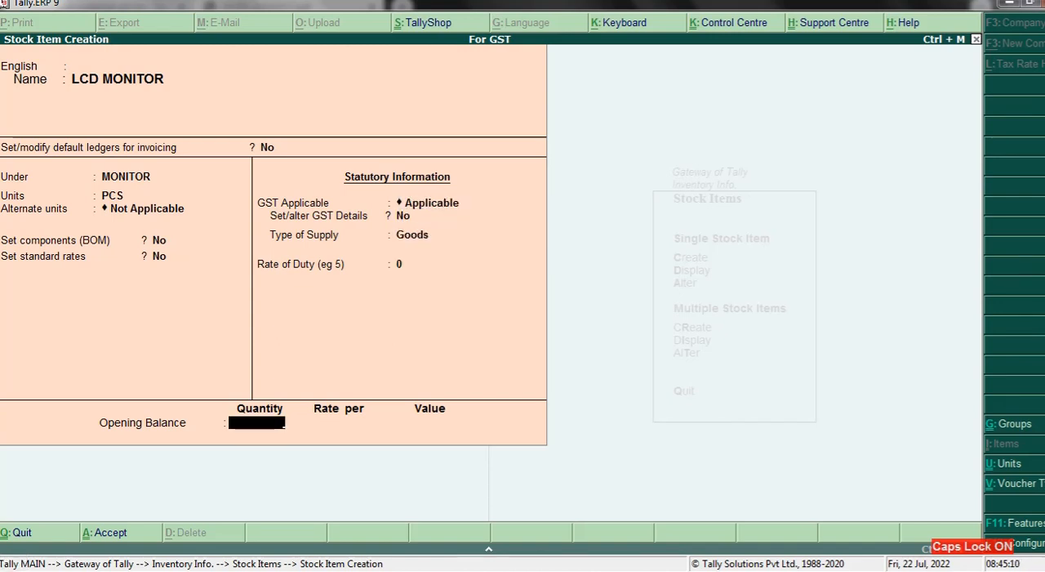
key(Return)
key(Return)
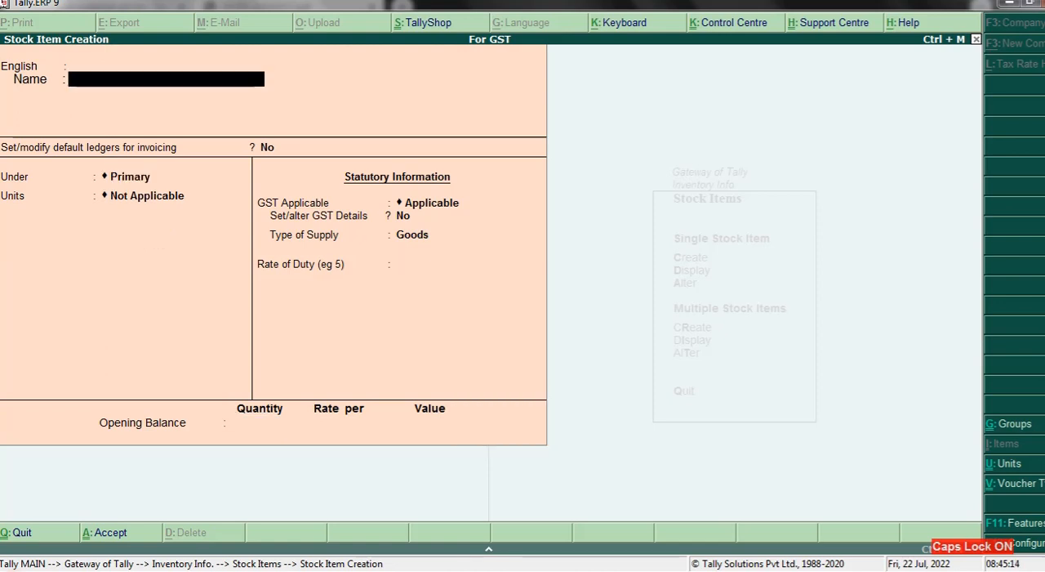
- Name the next new stock item KEYBOARD NORMAL, leaving its alias empty
text(KE)
text(YBOA)
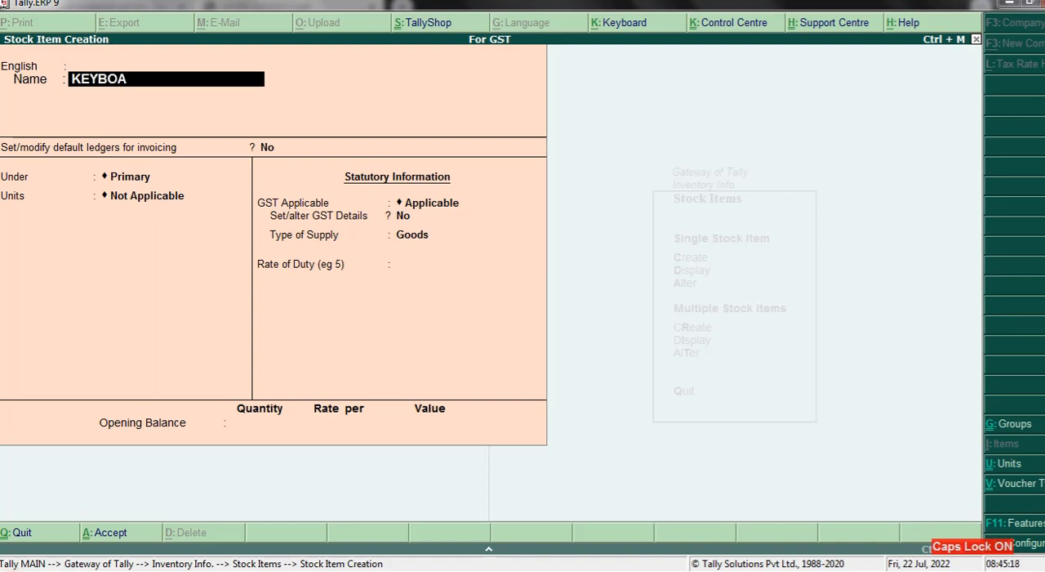
text(RD NORM)
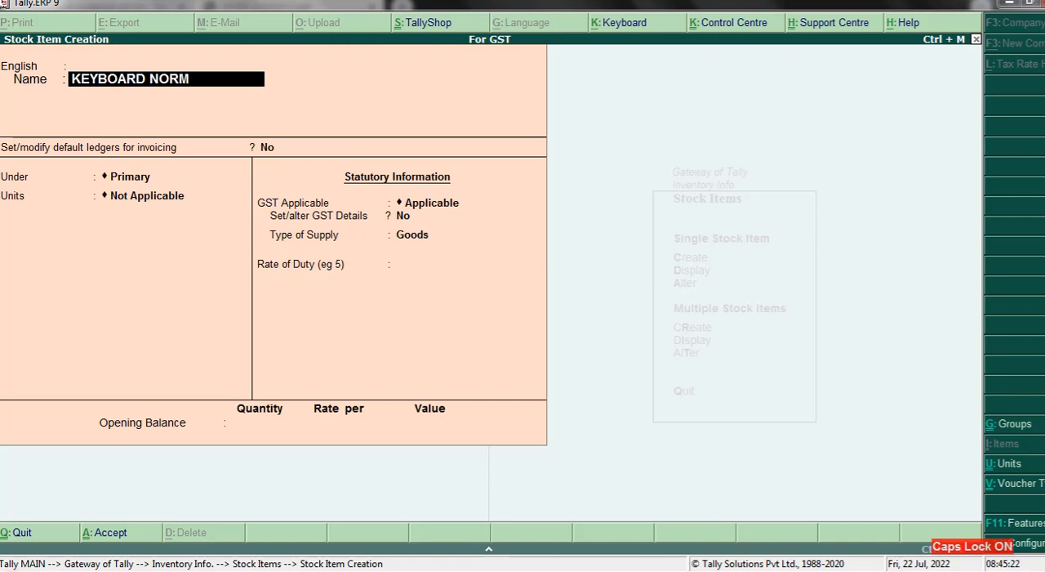
text(AL)
key(Return)
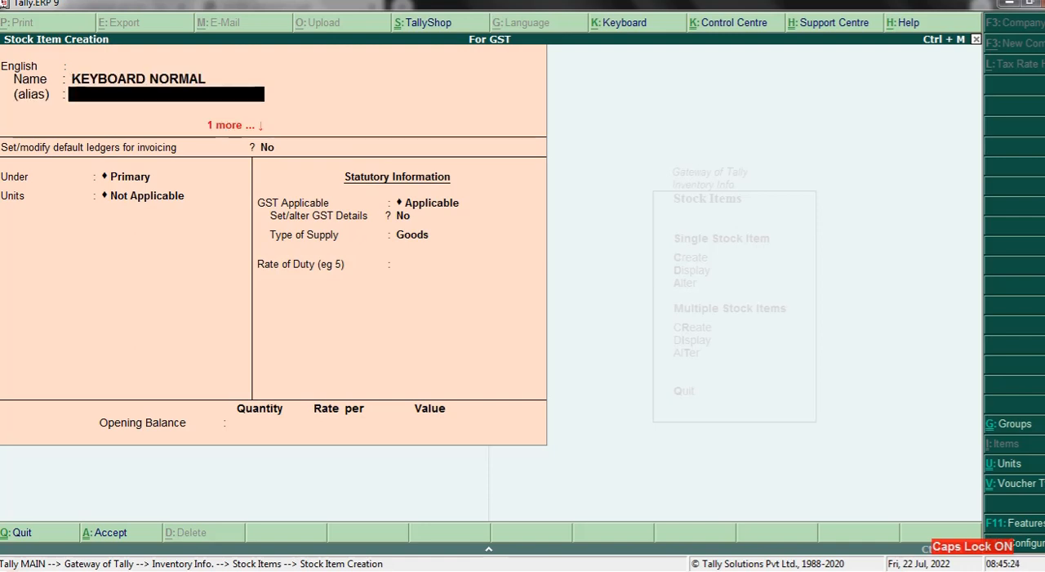
key(Return)
- Put KEYBOARD NORMAL under the KEYBOARD group with units PCS and save the stock item
key(Return)
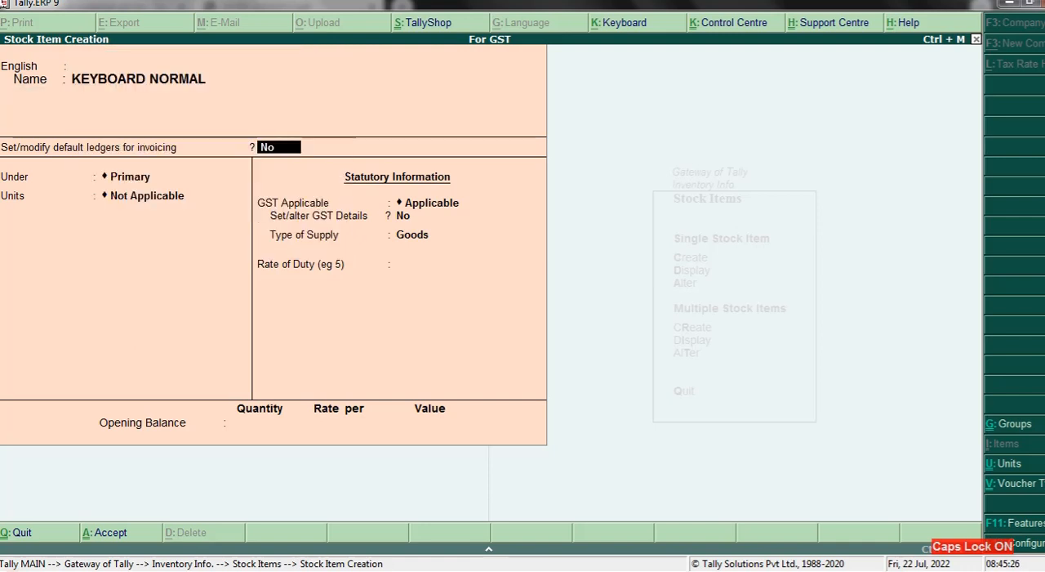
key(Return)
key(Down)
key(Return)
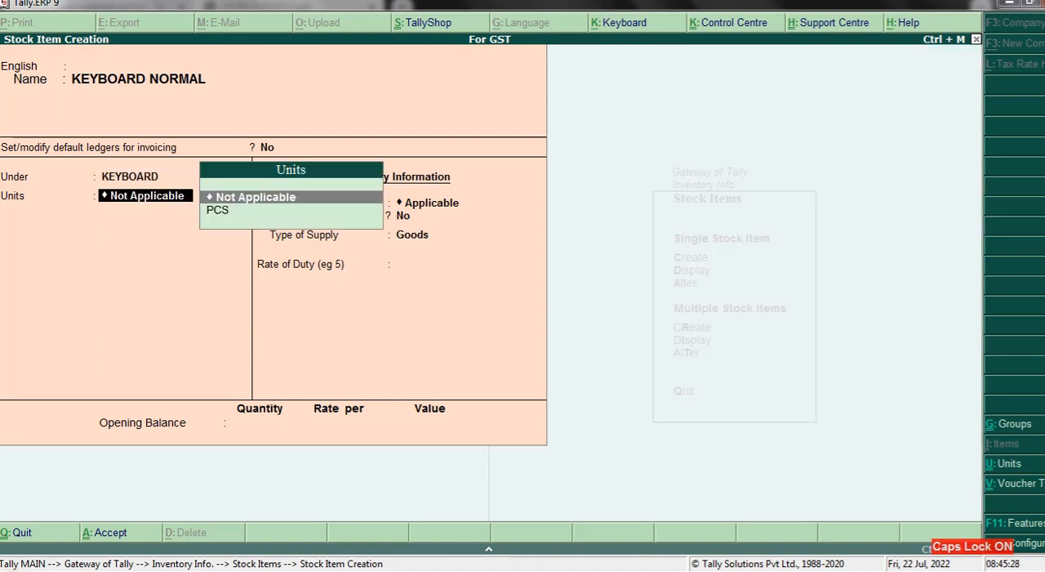
key(Down)
key(Return)
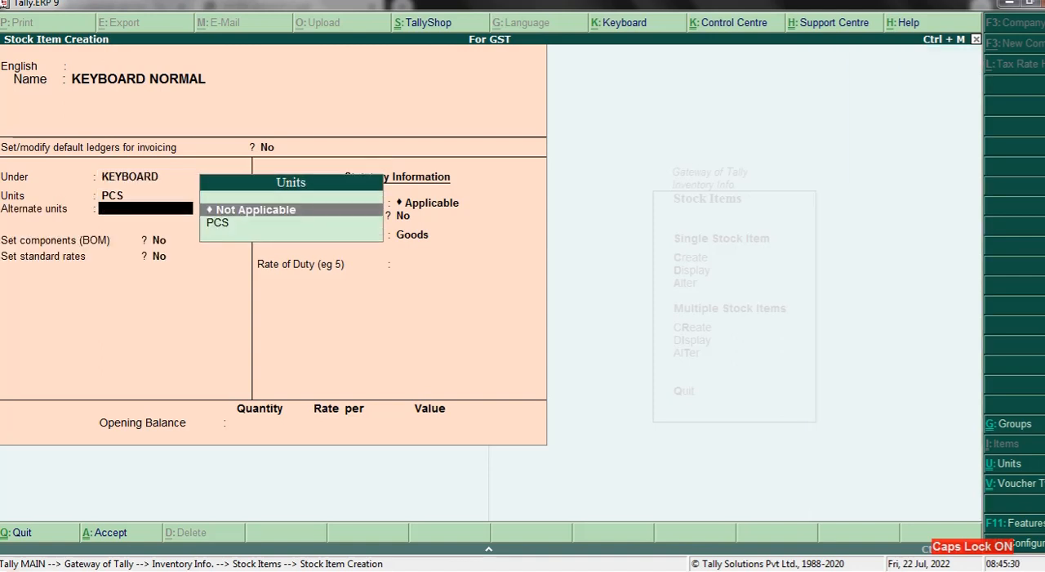
key(ctrl+a)
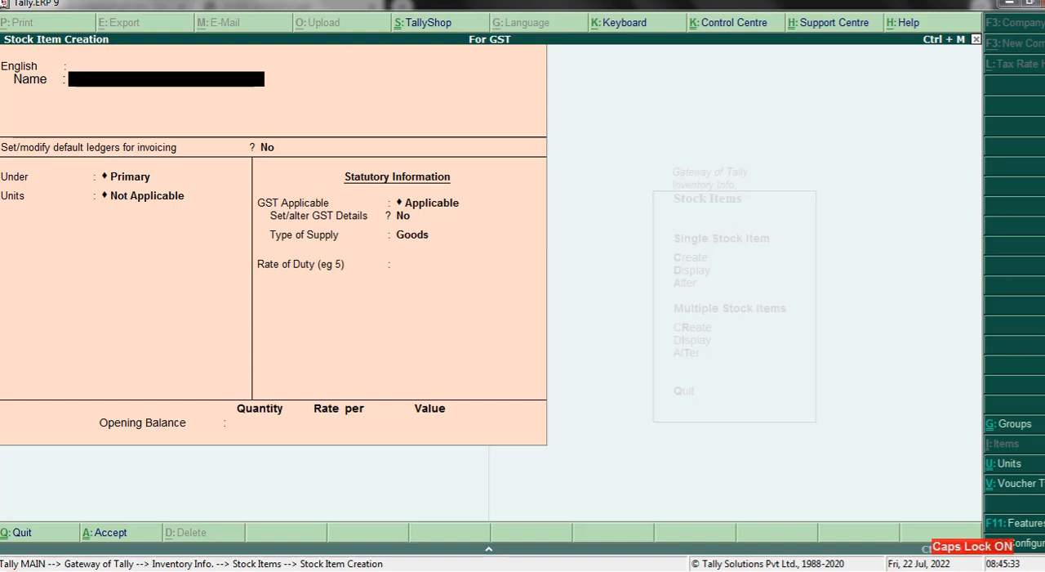